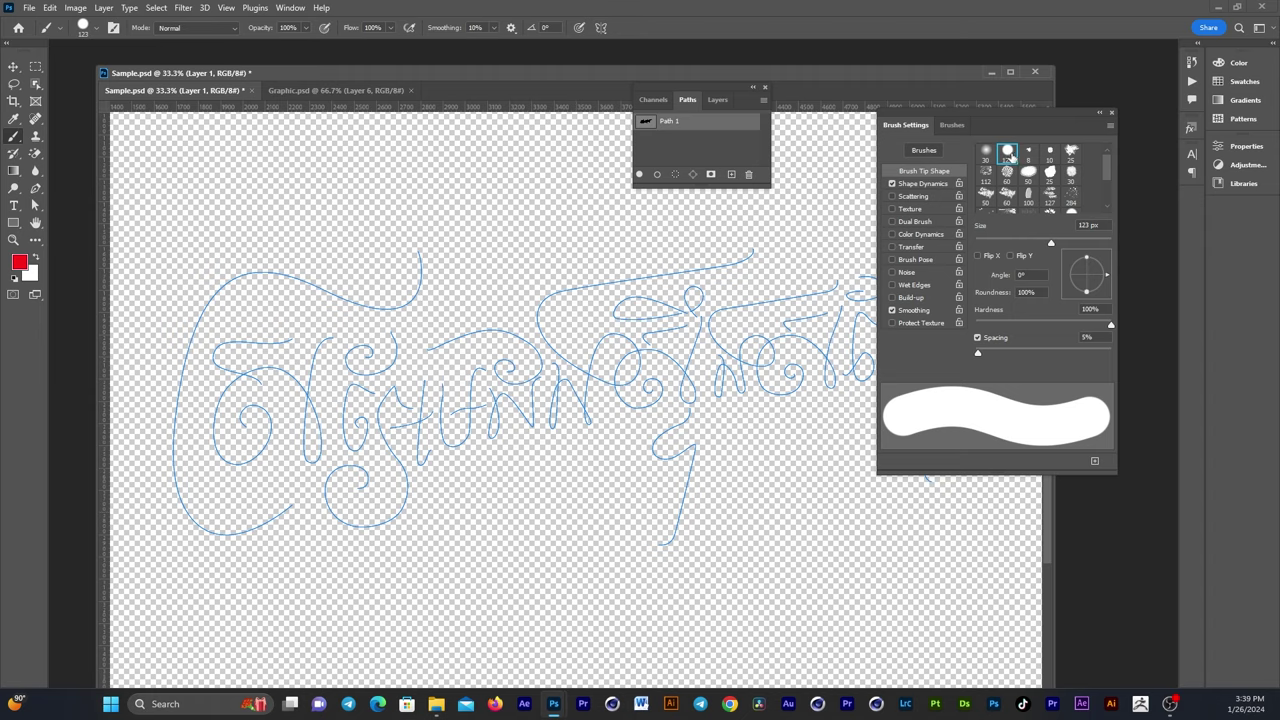
- Review the Sample.psd and Graphic.psd tabs, then bring up File > New with the HDTV 1080p preset
drag(1113, 268, 1067, 262)
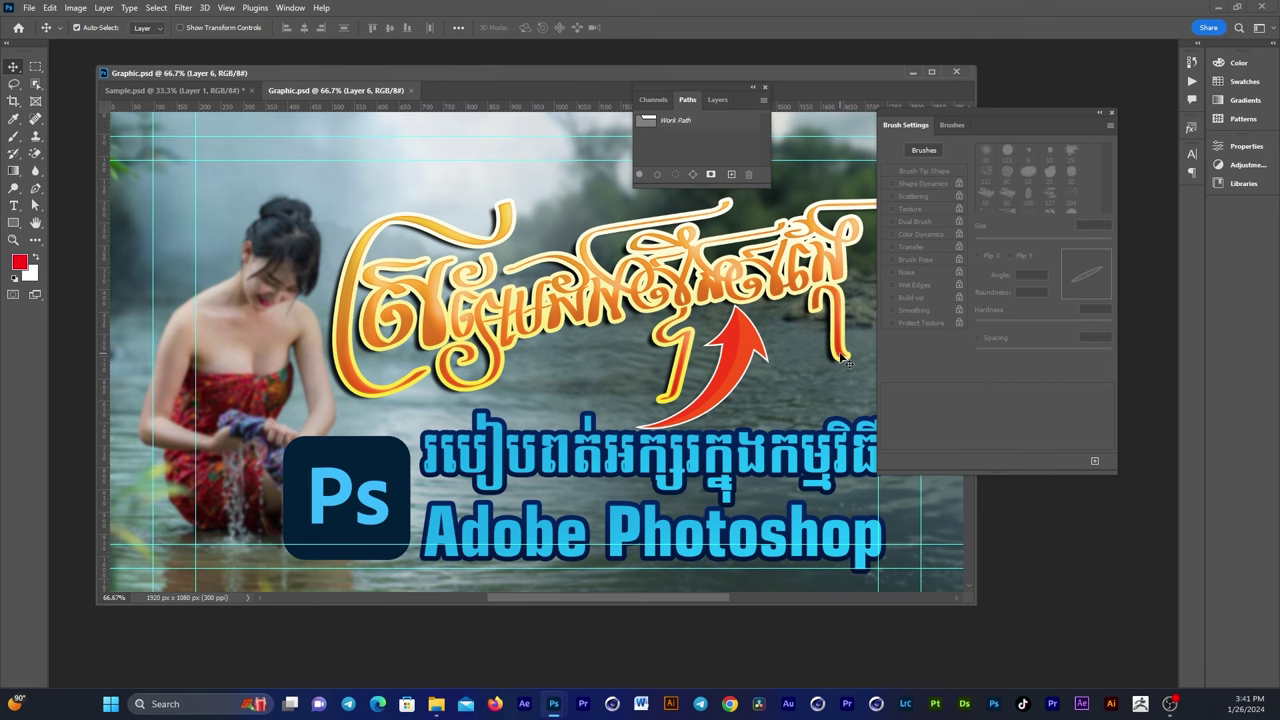
click(190, 91)
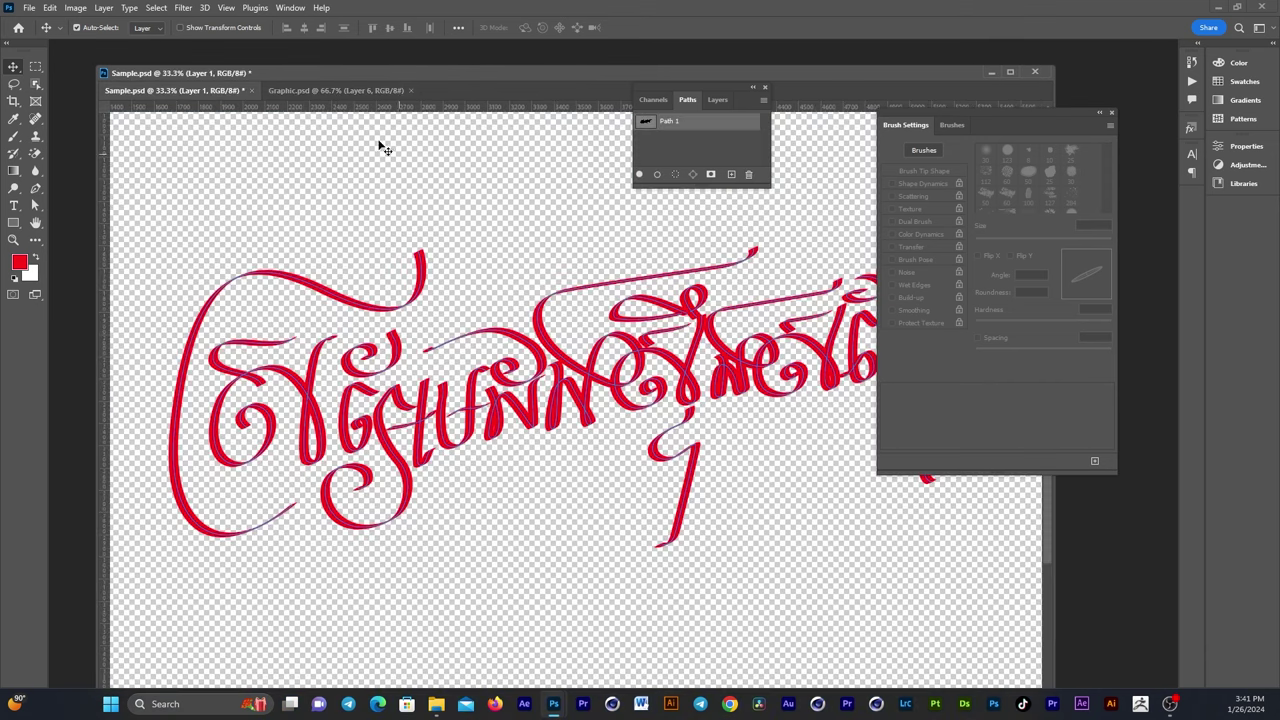
click(338, 91)
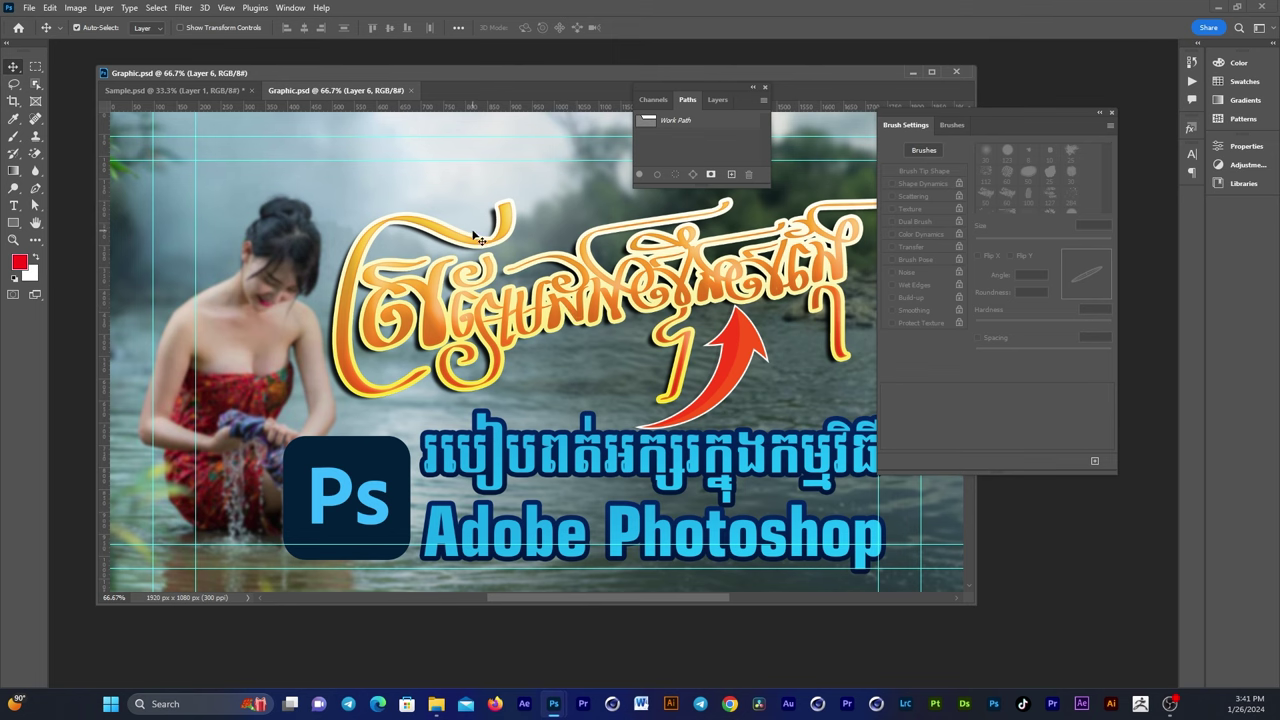
click(175, 90)
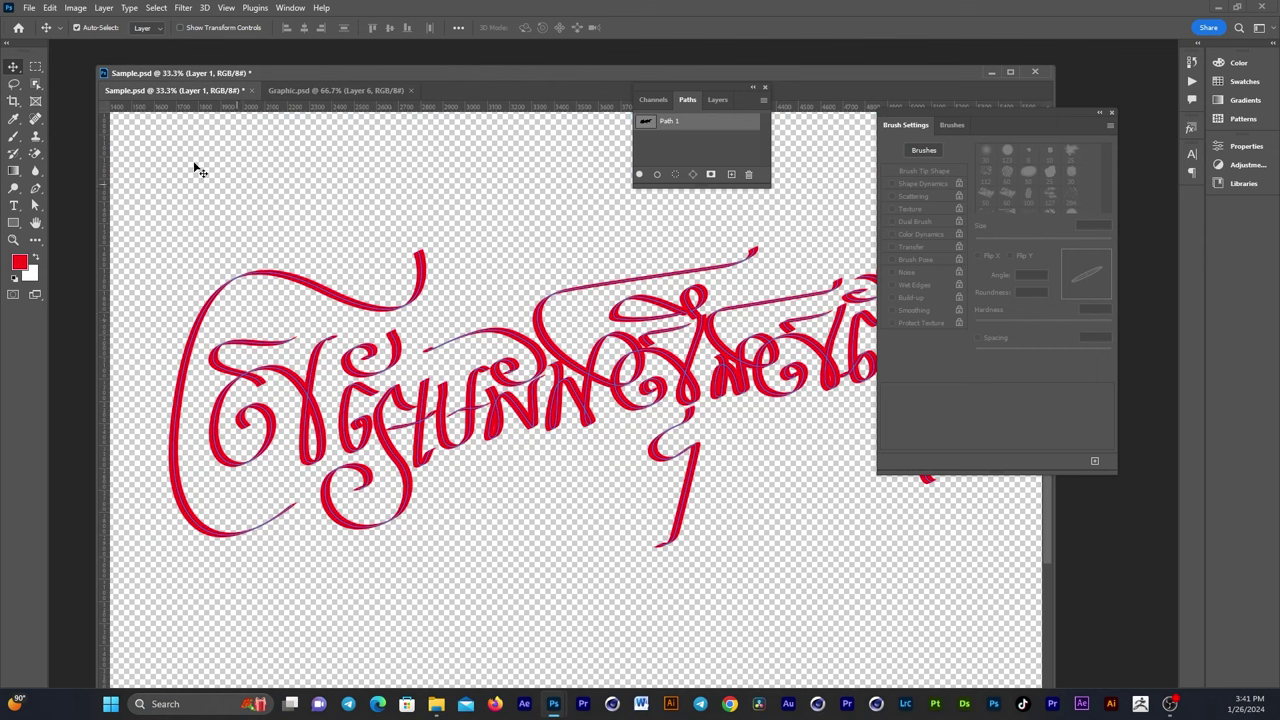
click(29, 7)
click(43, 23)
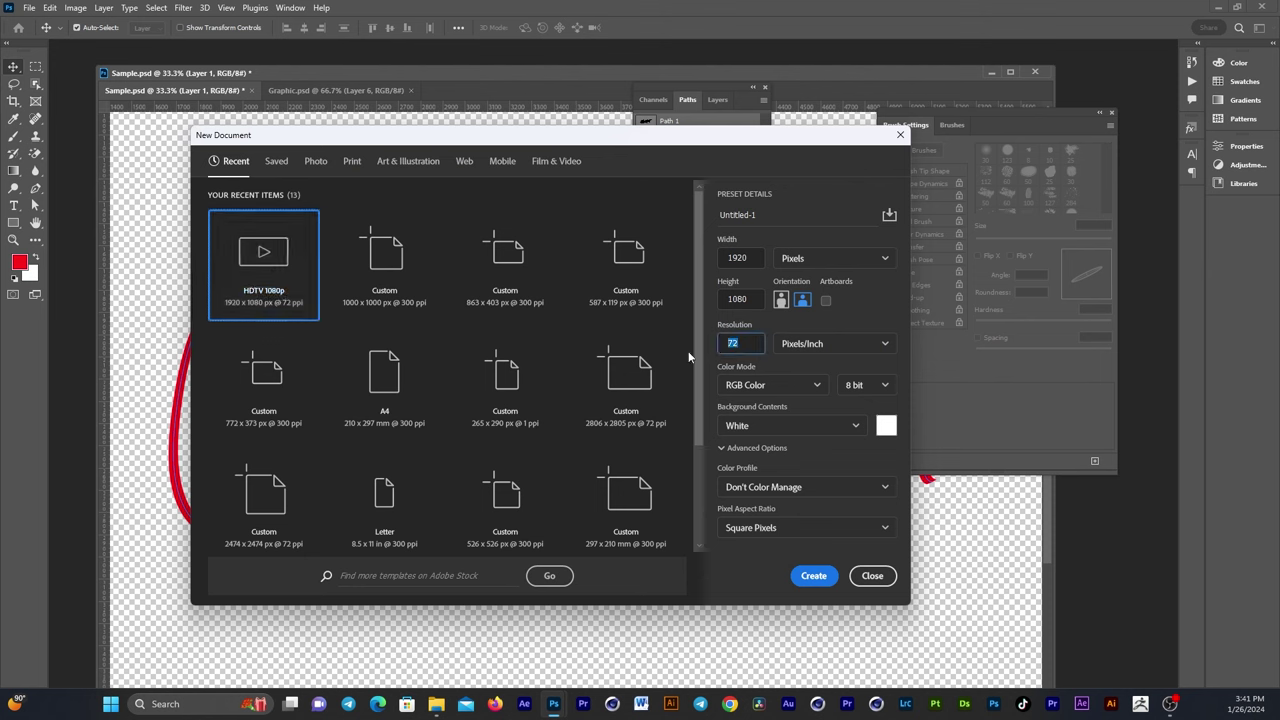
- Create the 1920×1080 document at 300 ppi and drag two horizontal guides onto it
text(300)
click(813, 576)
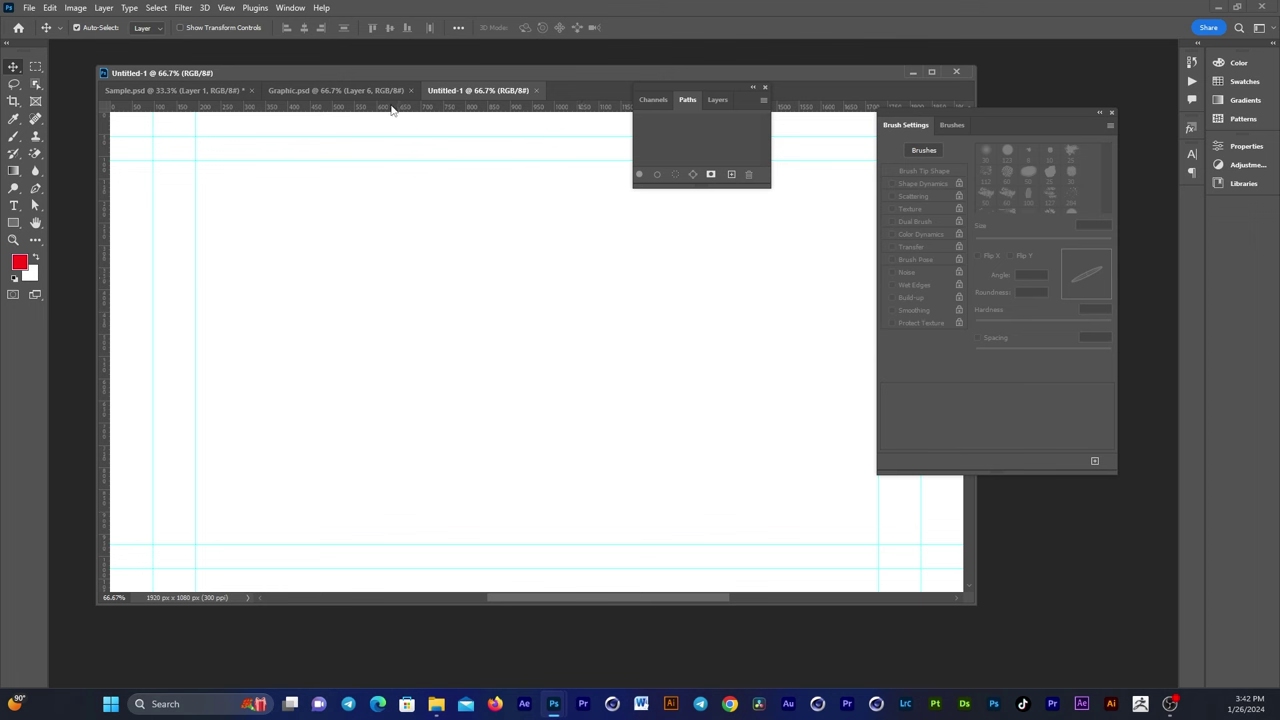
drag(390, 110, 417, 295)
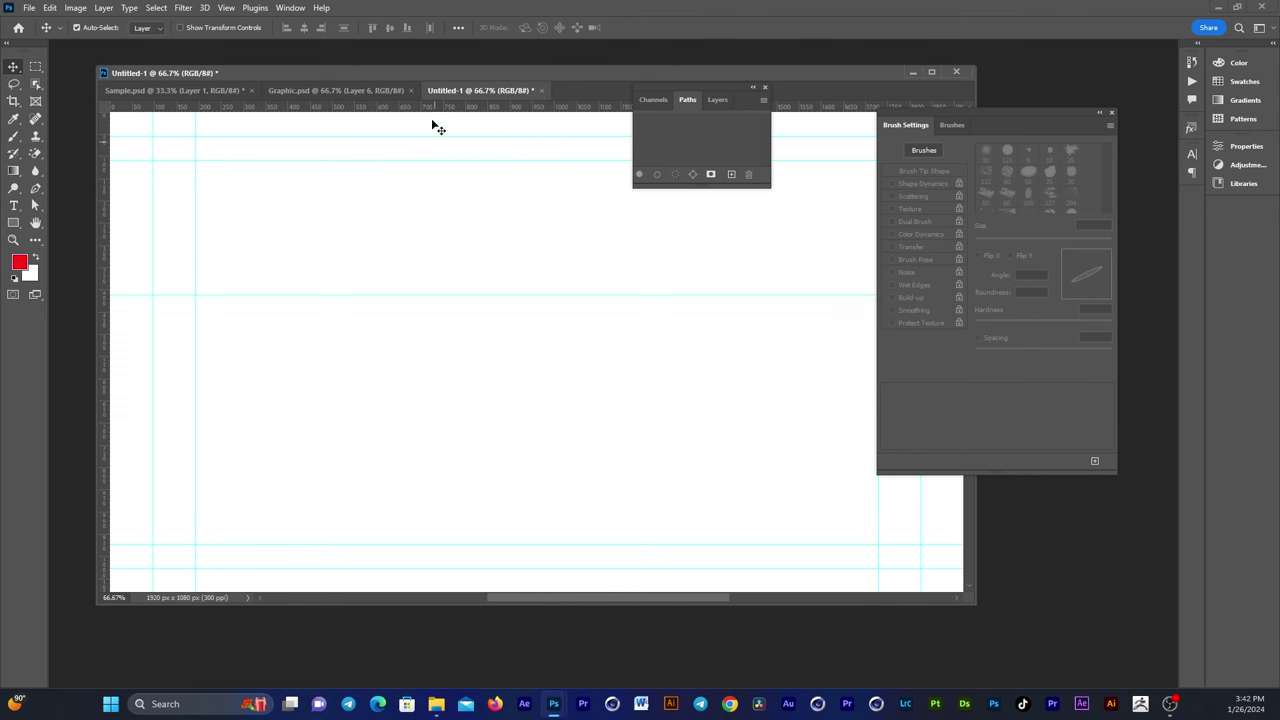
drag(436, 108, 476, 409)
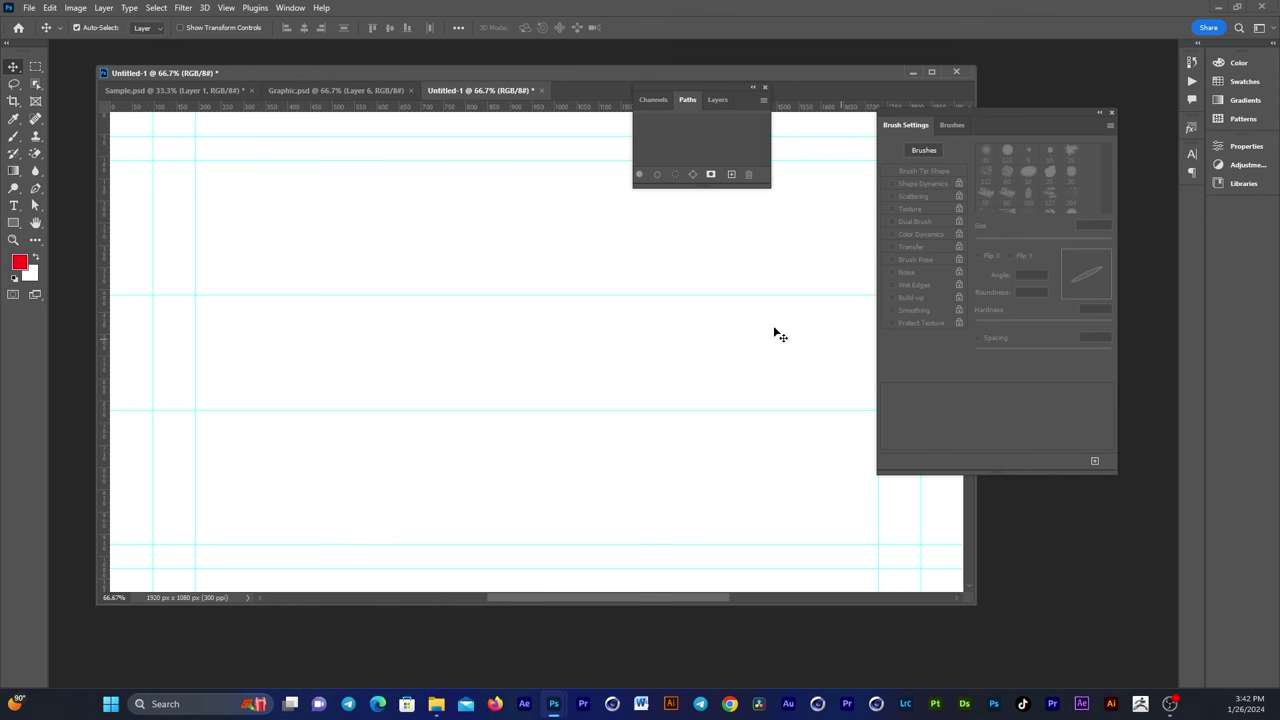
- Draw a three-anchor arched work path with the Pen tool in Path mode
click(37, 189)
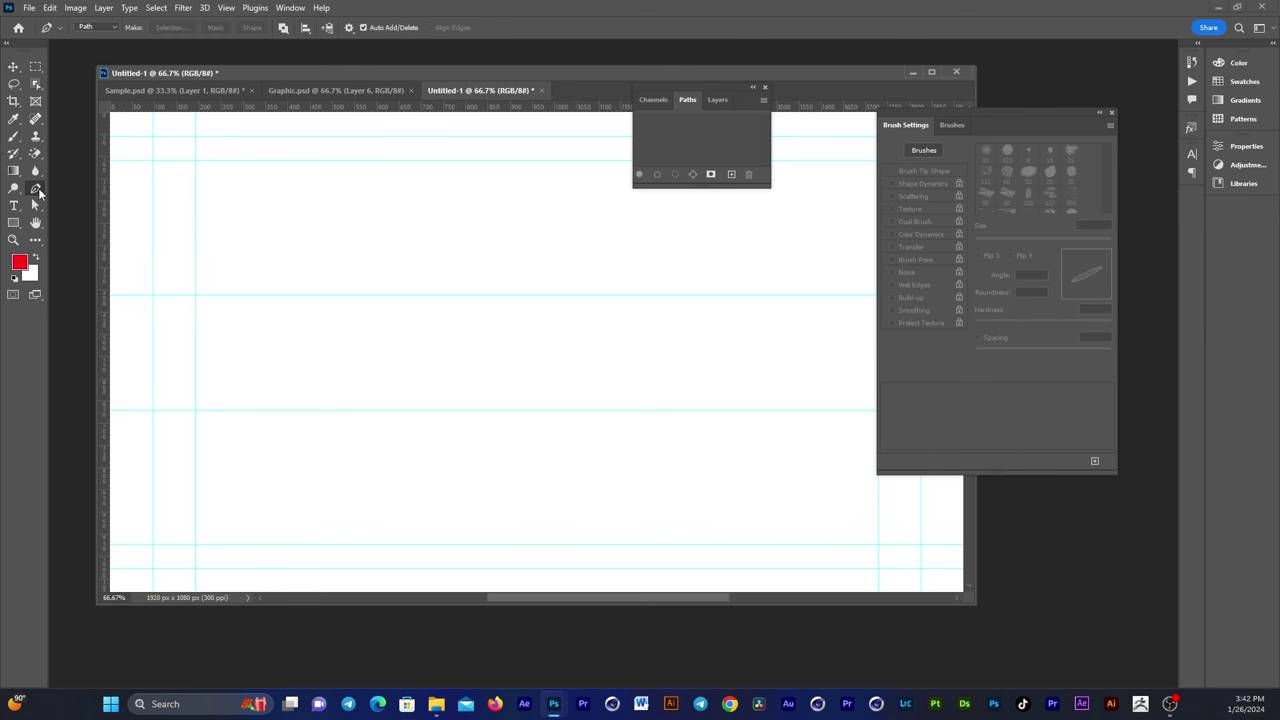
click(106, 29)
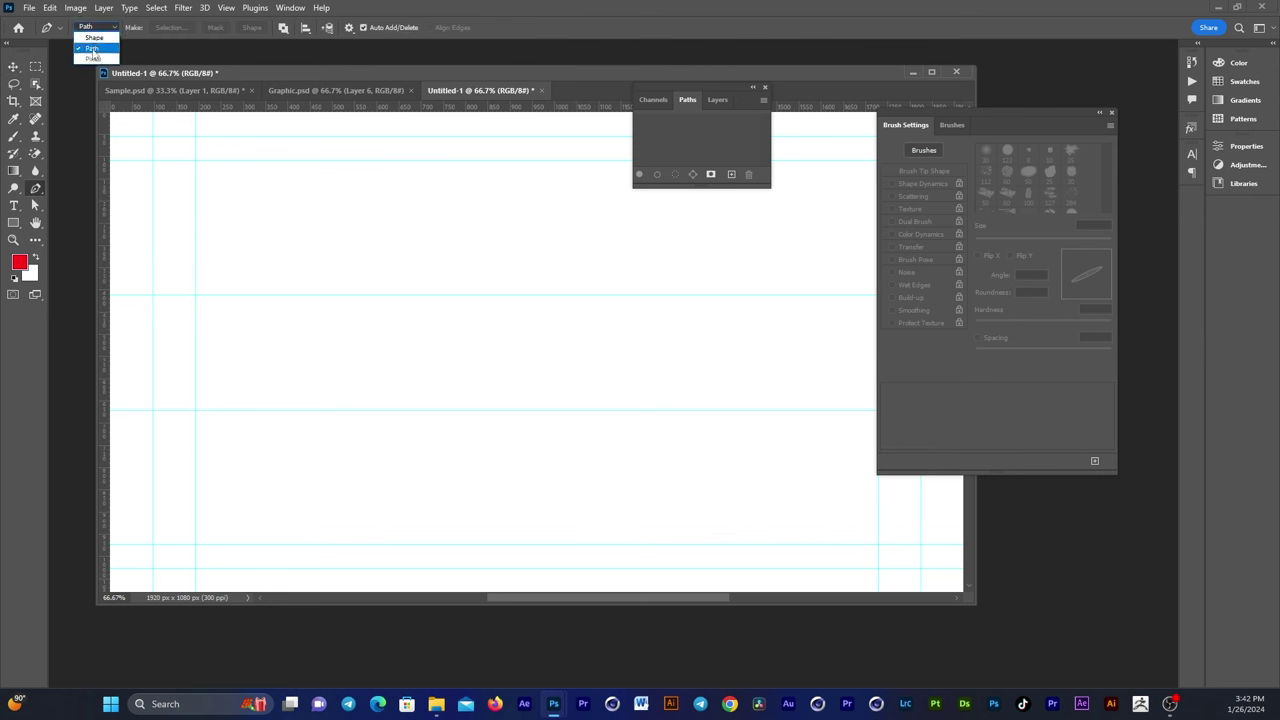
click(93, 49)
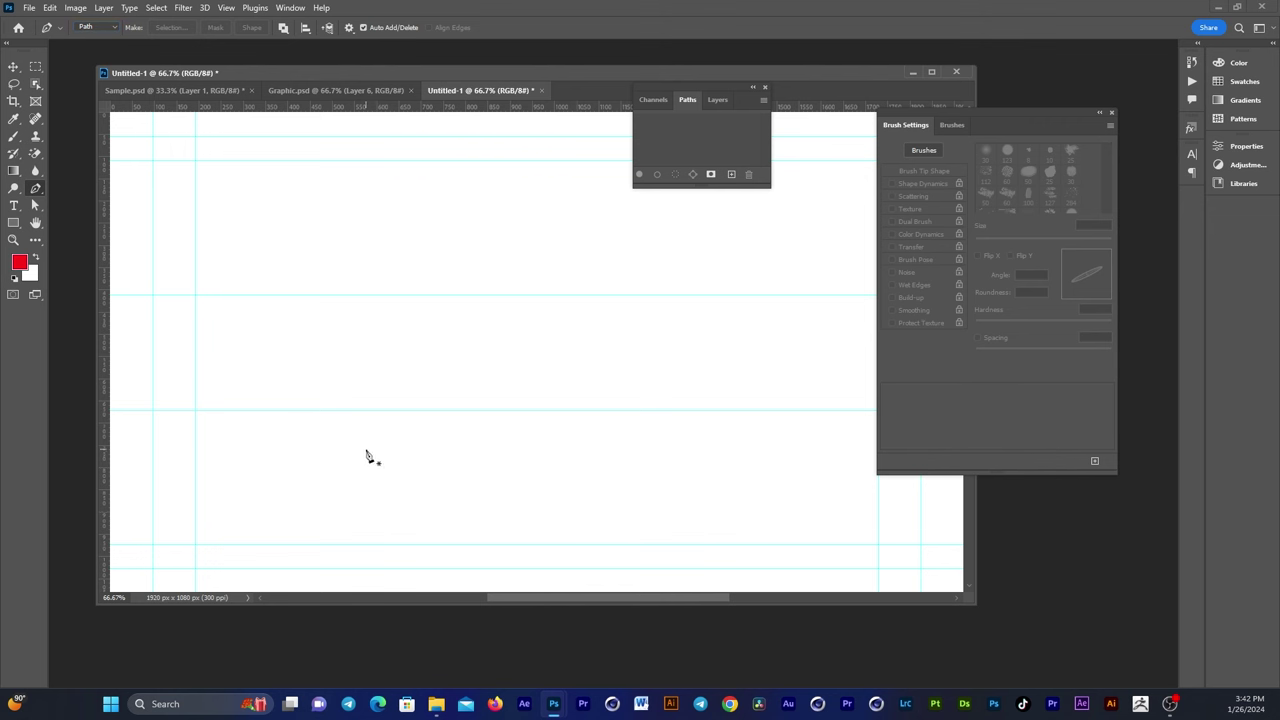
click(335, 489)
drag(371, 294, 401, 296)
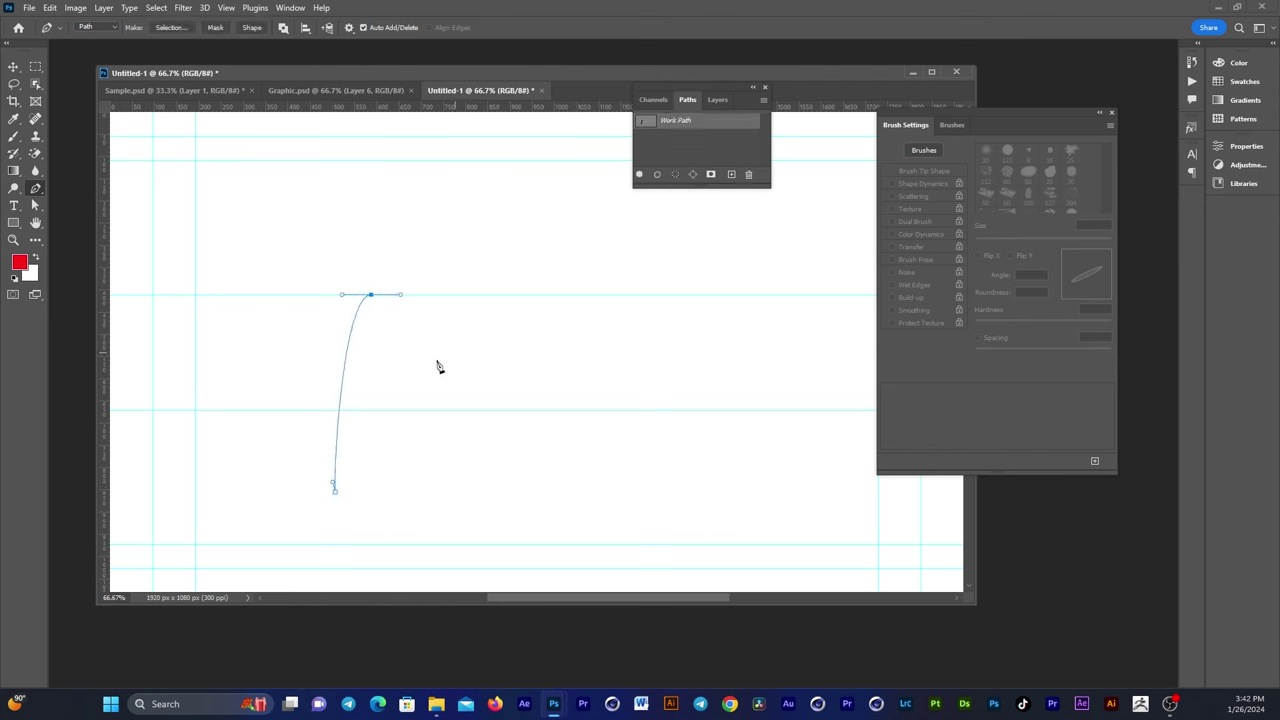
drag(404, 383, 401, 413)
- Refine the arch's bottom, right-end and top anchors and handles with Direct Selection
click(36, 210)
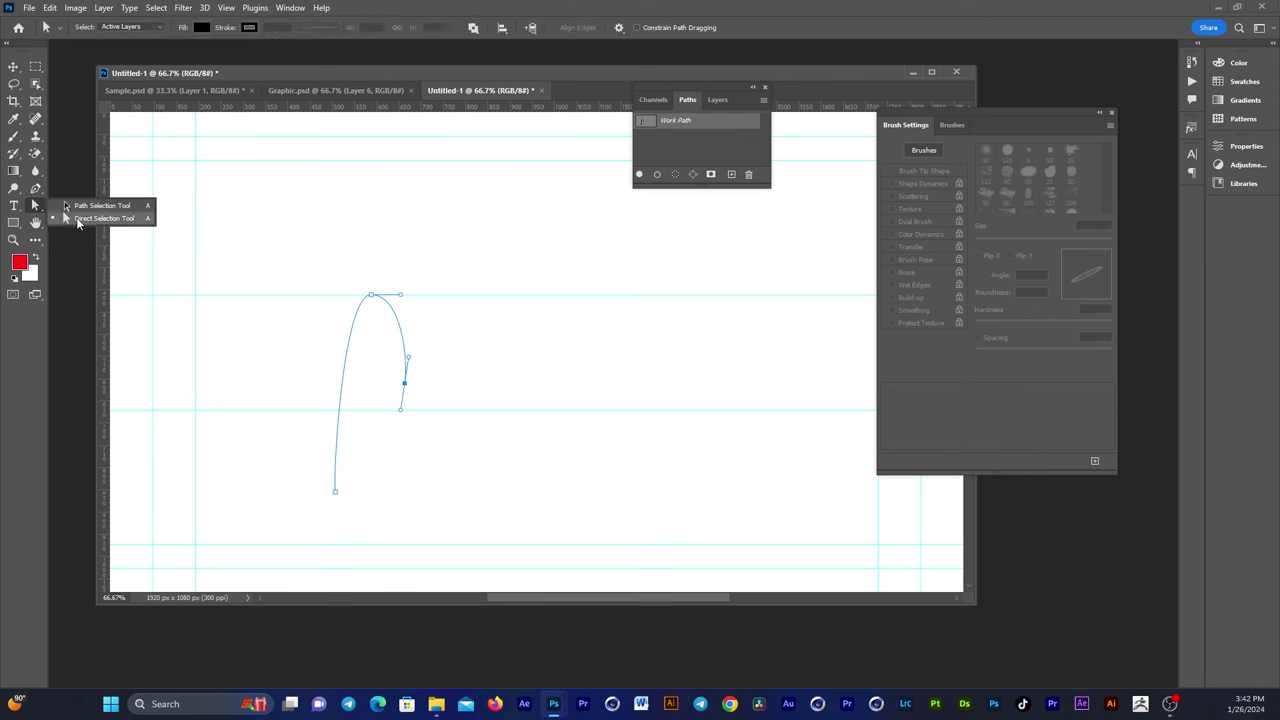
click(73, 213)
mouse_move(335, 493)
mouse_down()
mouse_move(314, 493)
mouse_move(339, 428)
mouse_up()
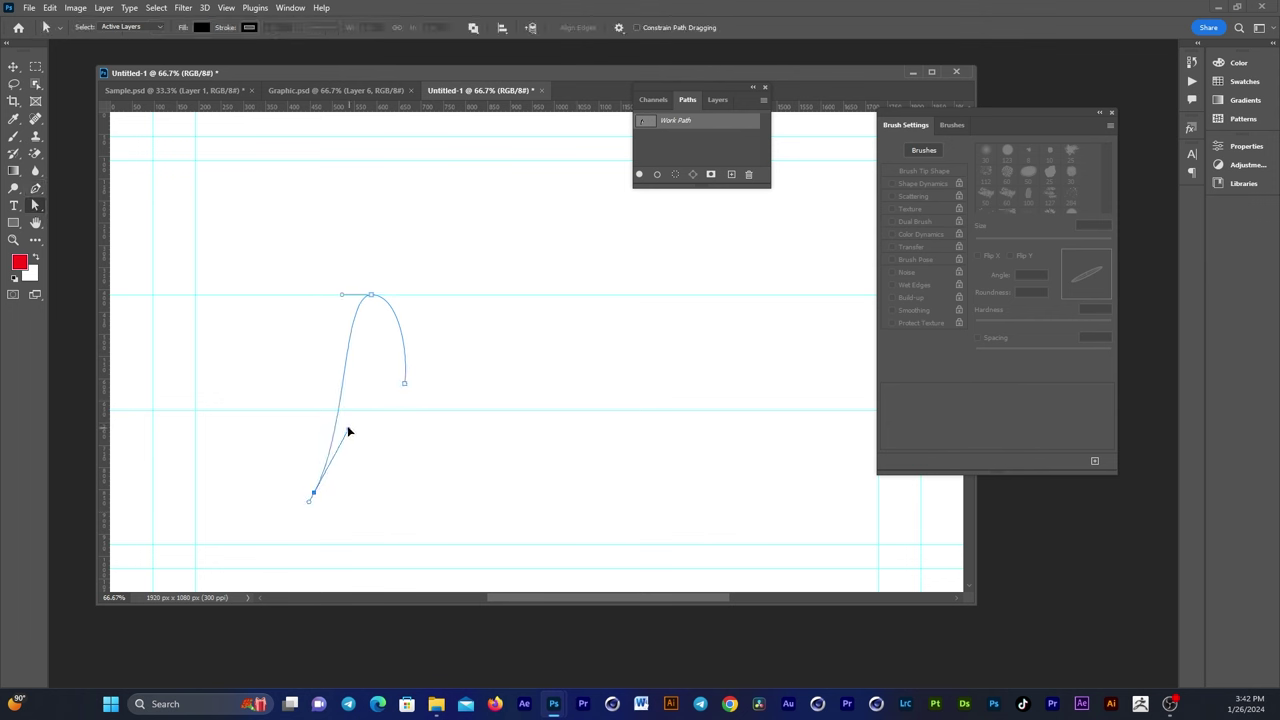
drag(403, 384, 406, 390)
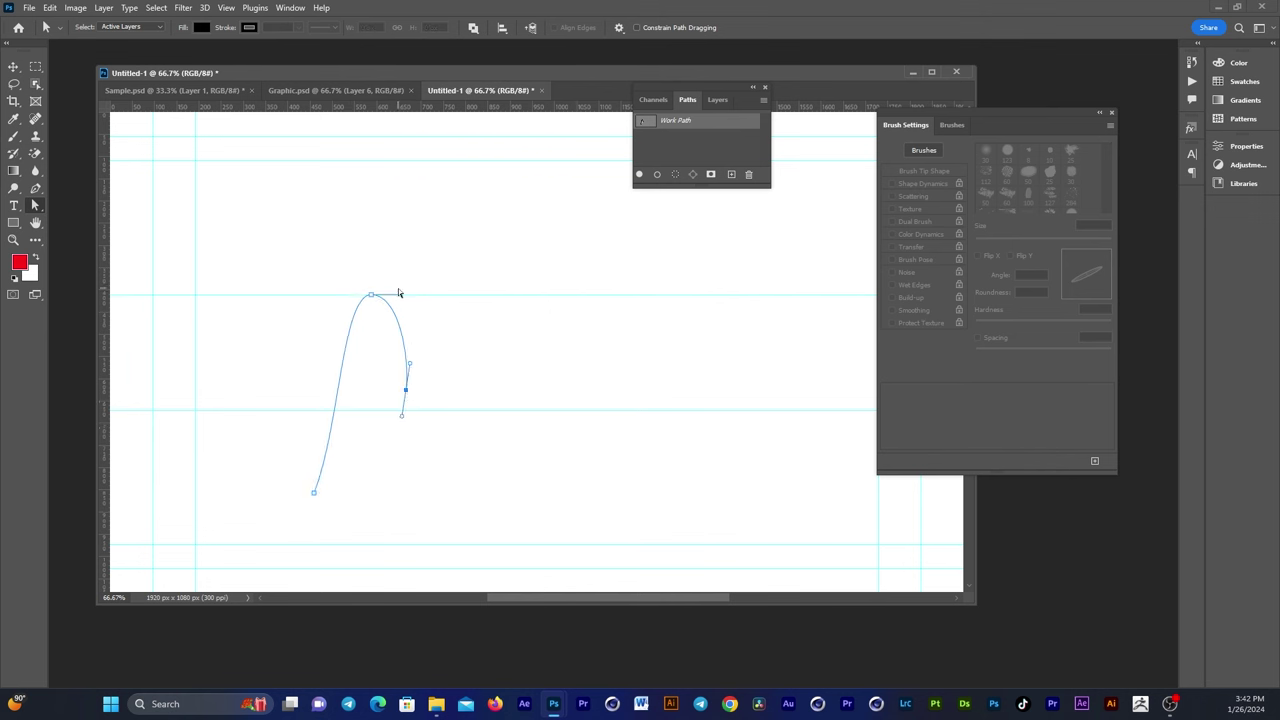
drag(401, 298, 429, 287)
- Add an anchor on the lower segment and pull the end up-left to curl the tail
right_click(35, 193)
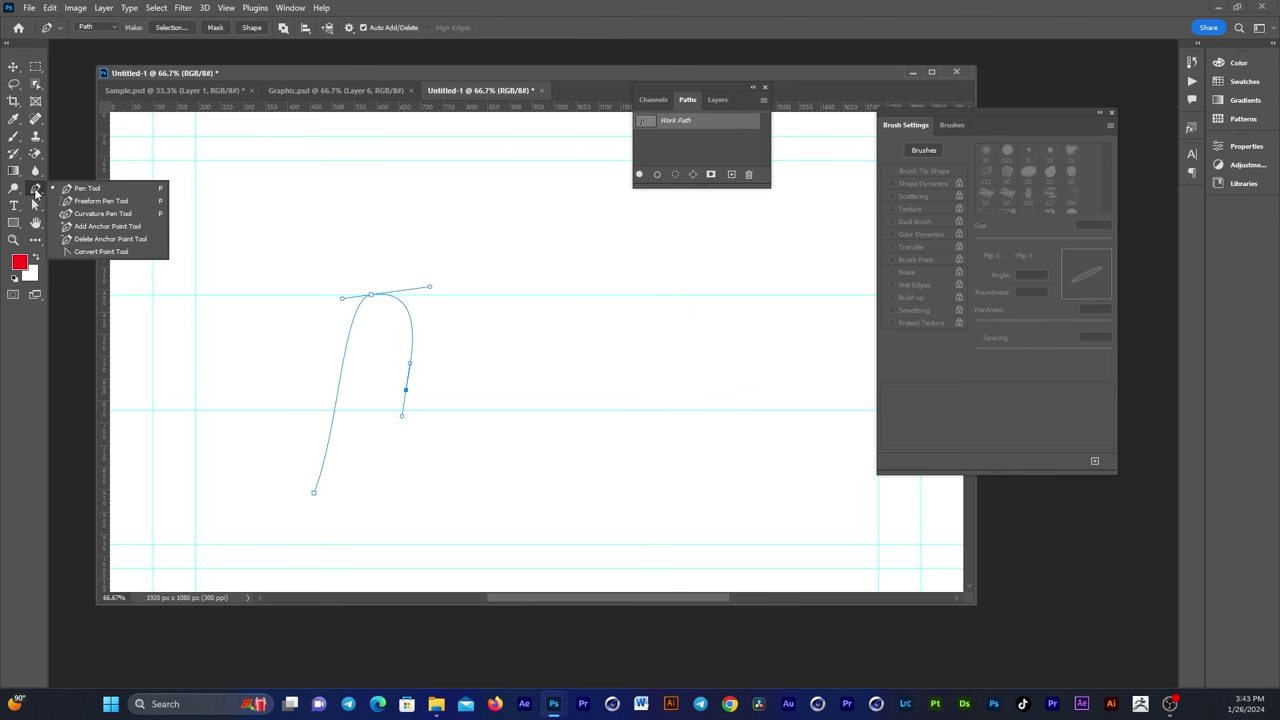
click(90, 226)
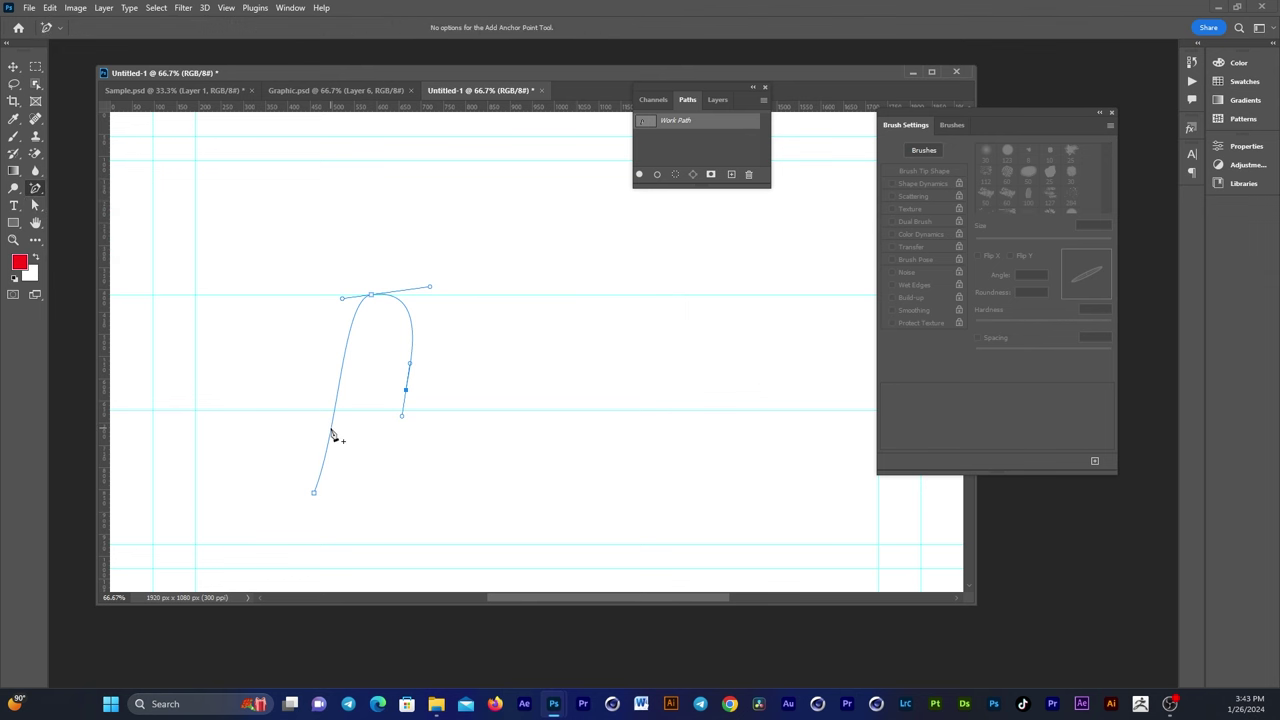
click(331, 428)
click(35, 207)
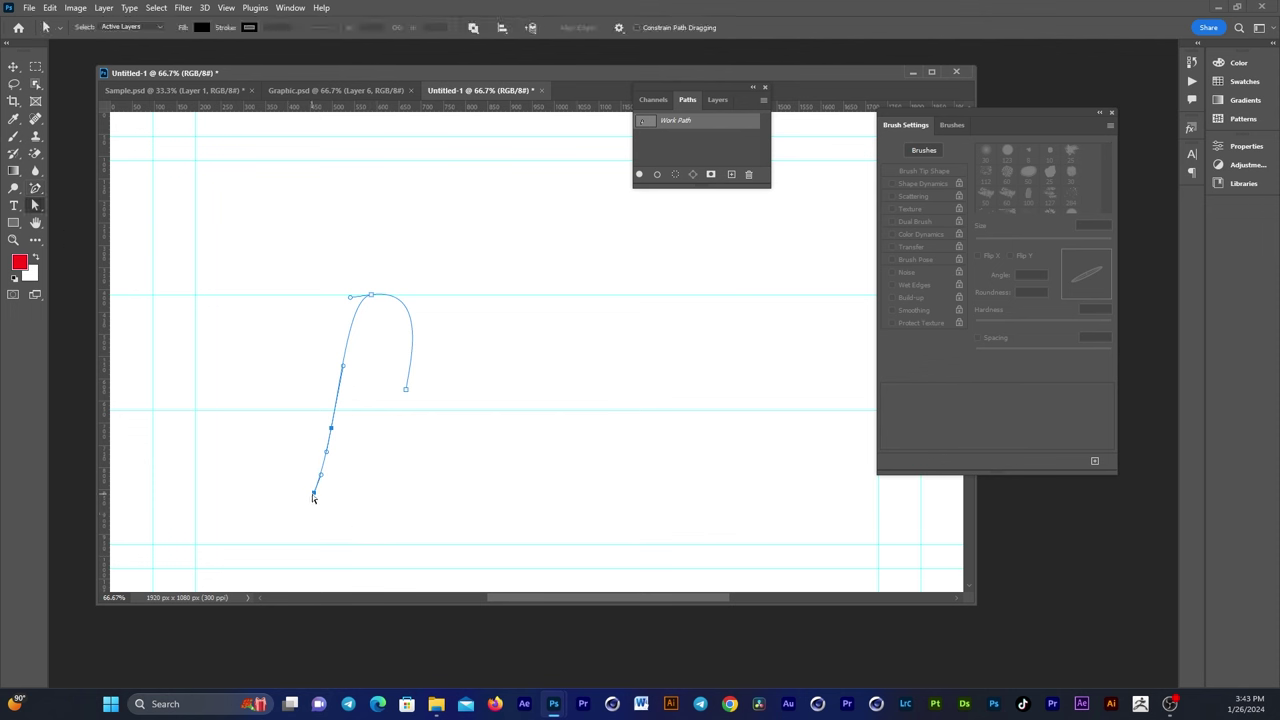
mouse_move(312, 494)
mouse_down()
mouse_move(301, 467)
mouse_move(326, 473)
mouse_up()
click(64, 210)
- Draw a near-horizontal stroke above the arch with an upward hook at its right end
click(35, 188)
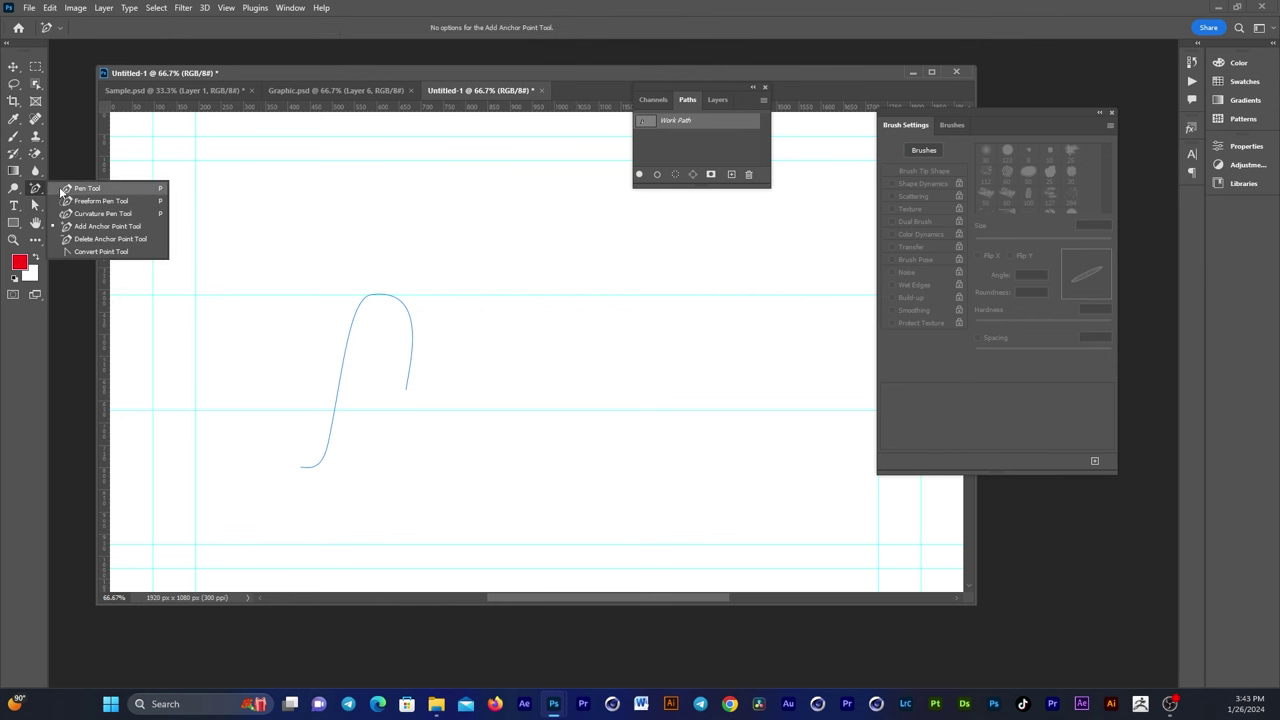
click(70, 191)
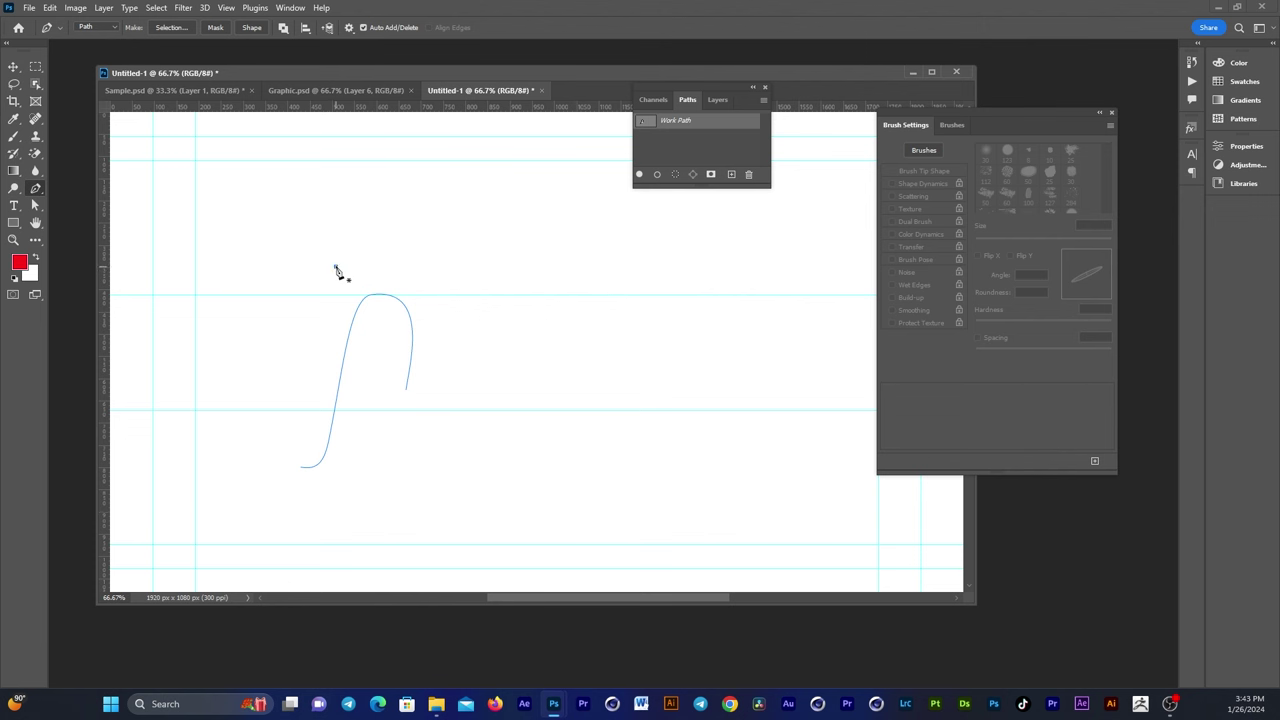
click(336, 267)
drag(435, 273, 448, 270)
click(440, 256)
key(a)
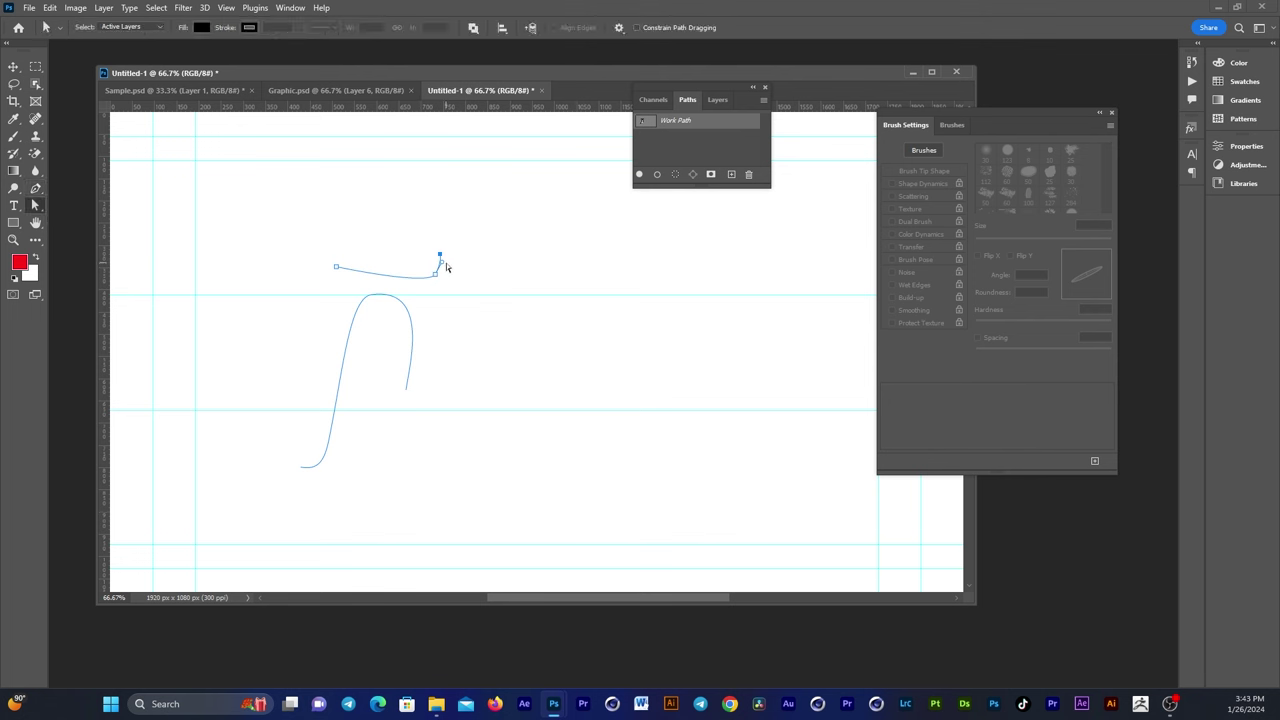
drag(443, 264, 452, 267)
click(35, 207)
click(36, 189)
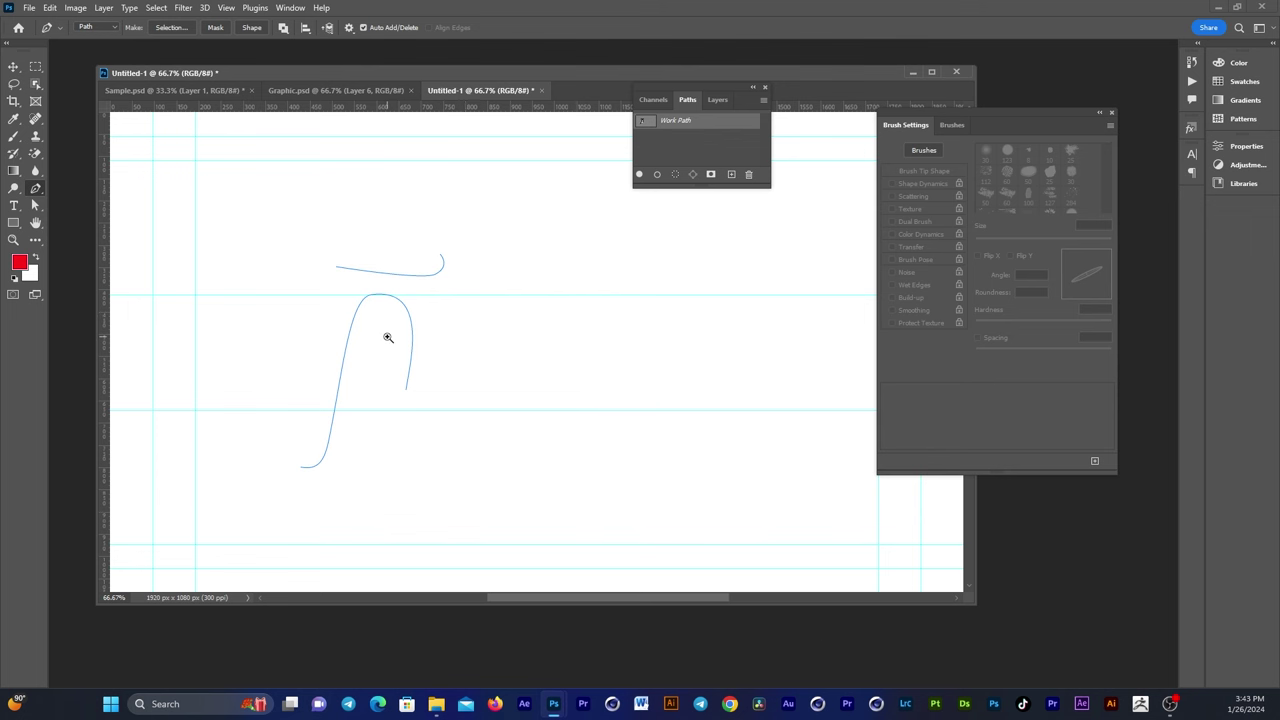
drag(388, 337, 429, 337)
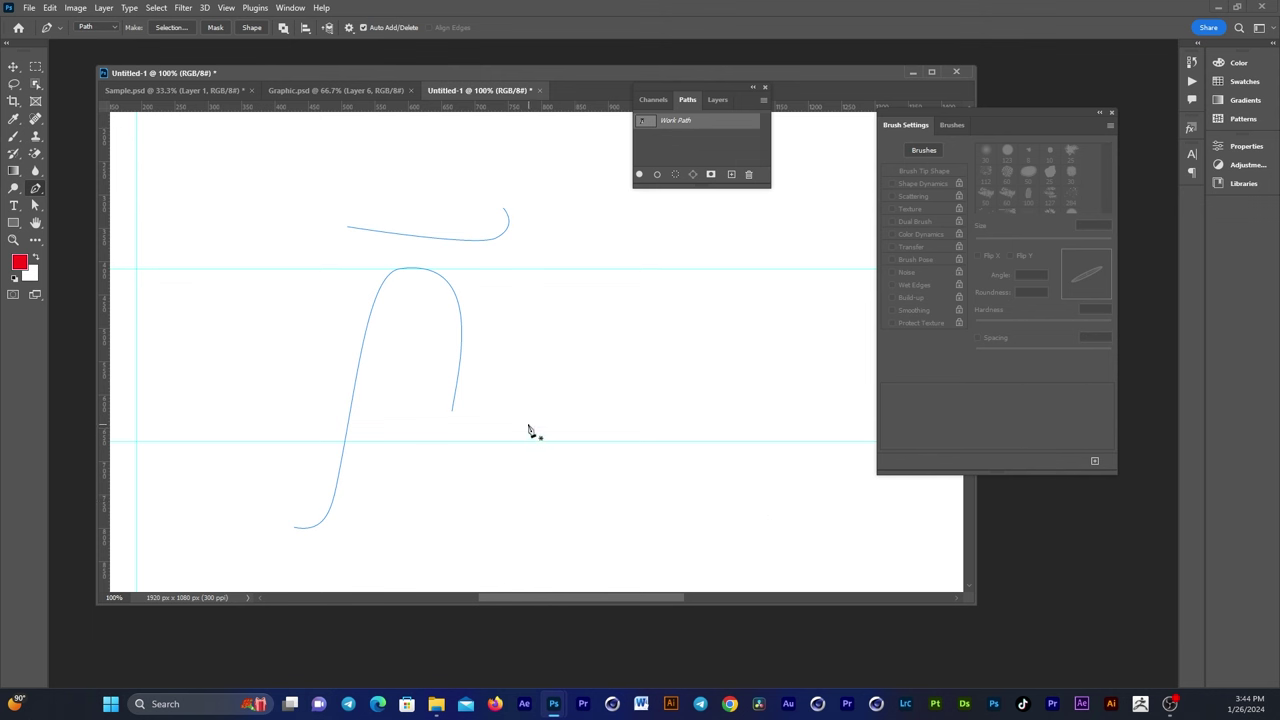
- Set up a round hard calligraphic brush: 74 px, 1% spacing, 16% roundness
click(14, 140)
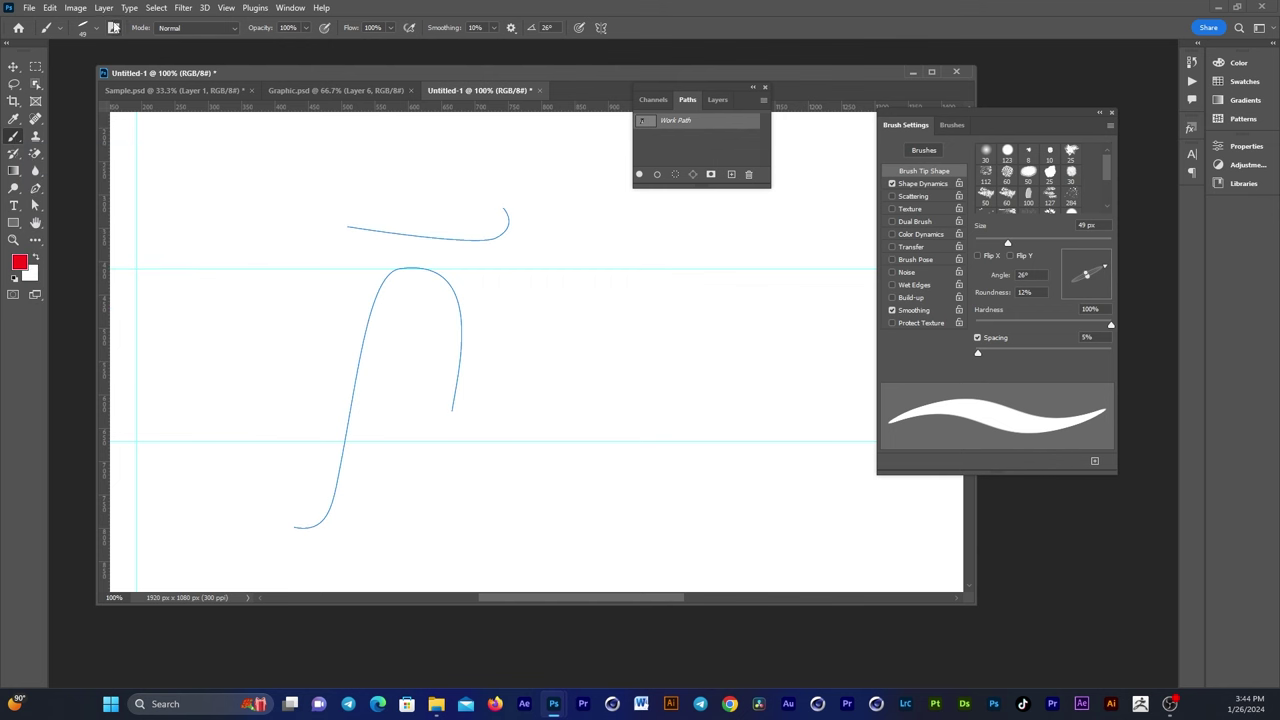
click(113, 28)
click(113, 28)
click(1008, 153)
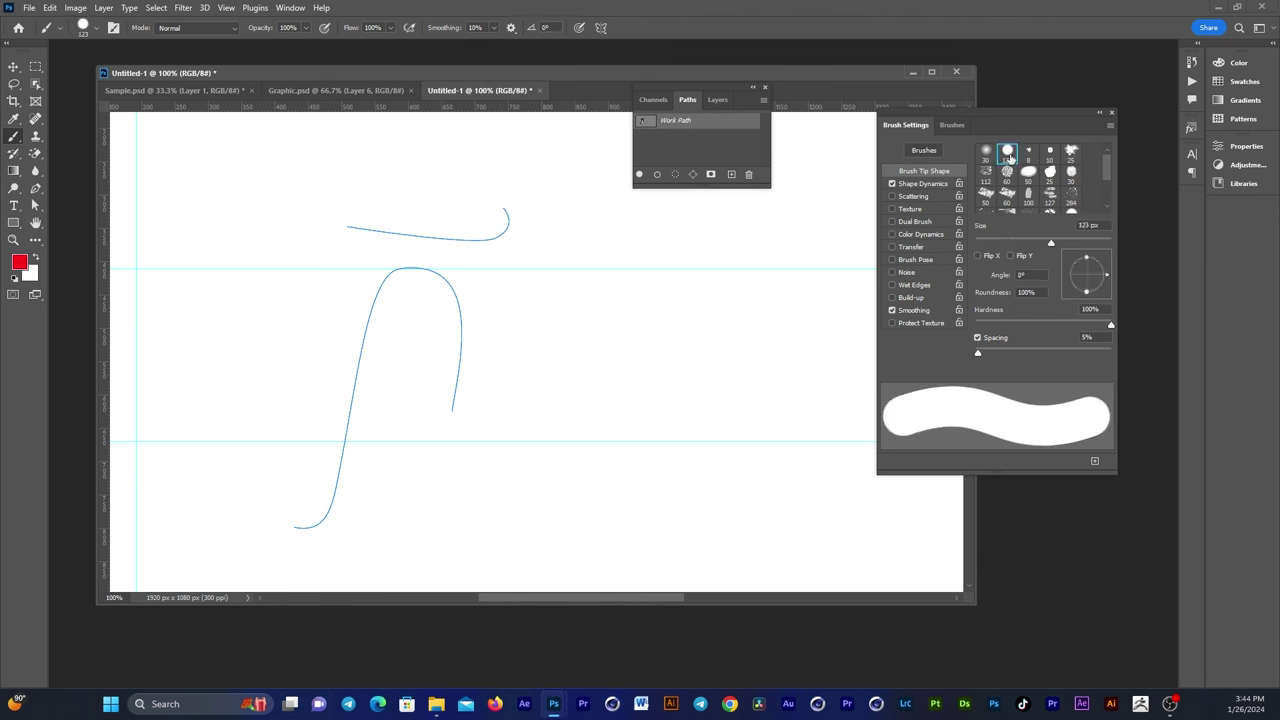
drag(979, 350, 977, 356)
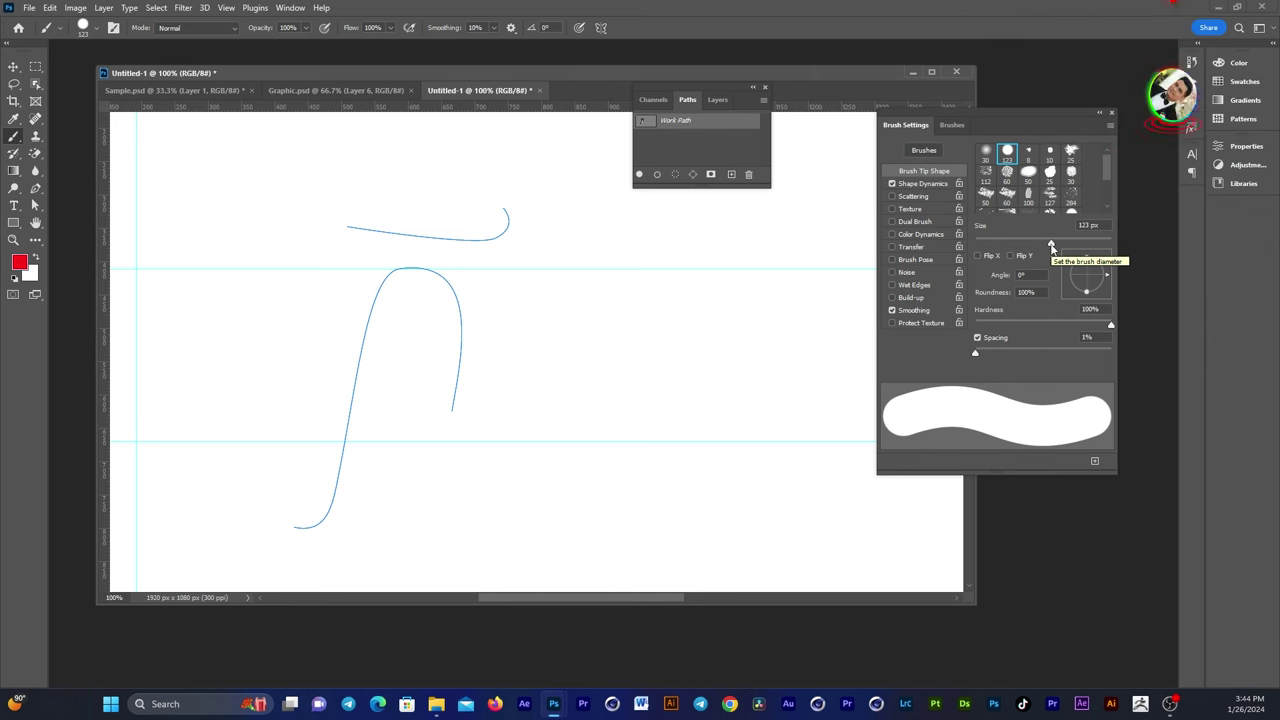
drag(1051, 246, 1024, 247)
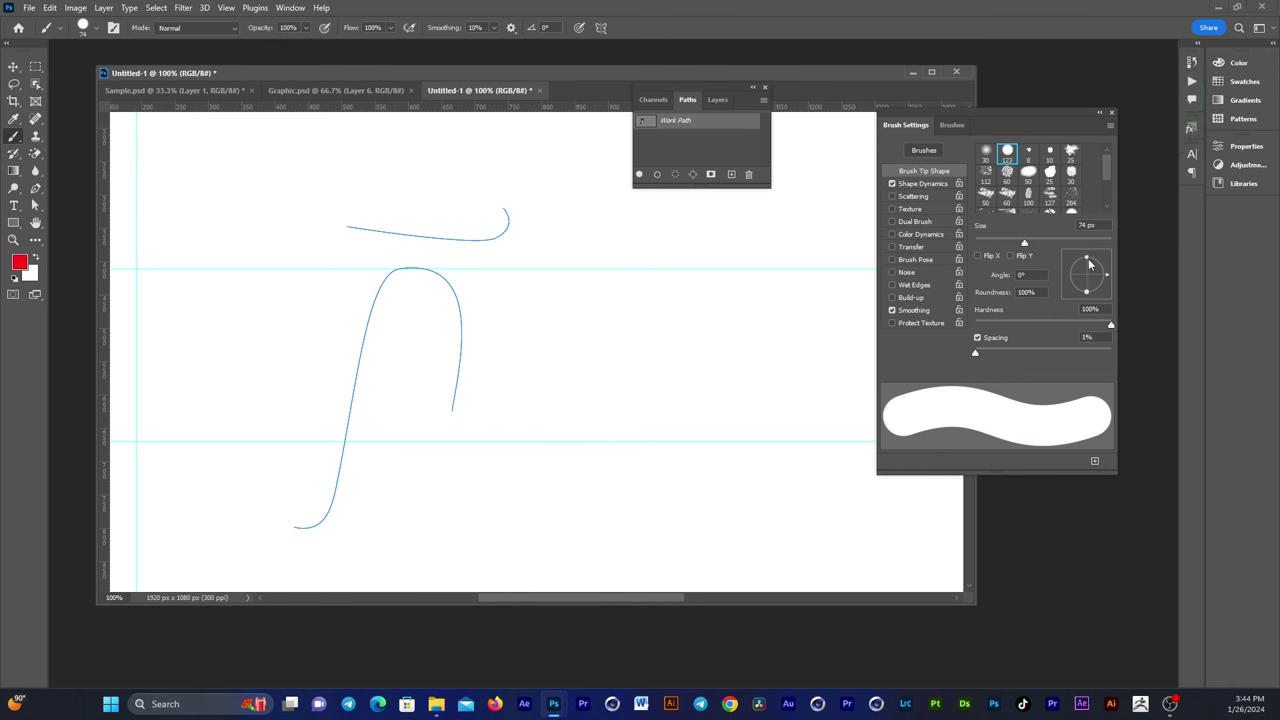
drag(1087, 260, 1102, 271)
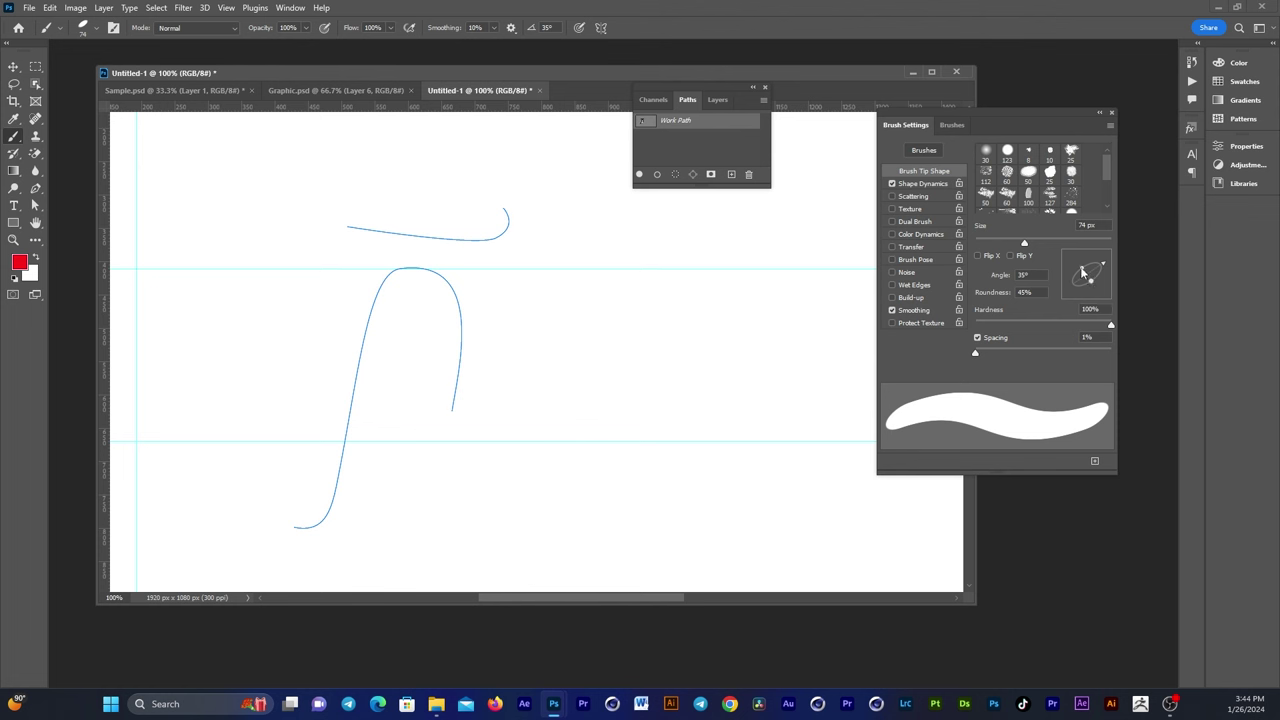
drag(1083, 271, 1088, 279)
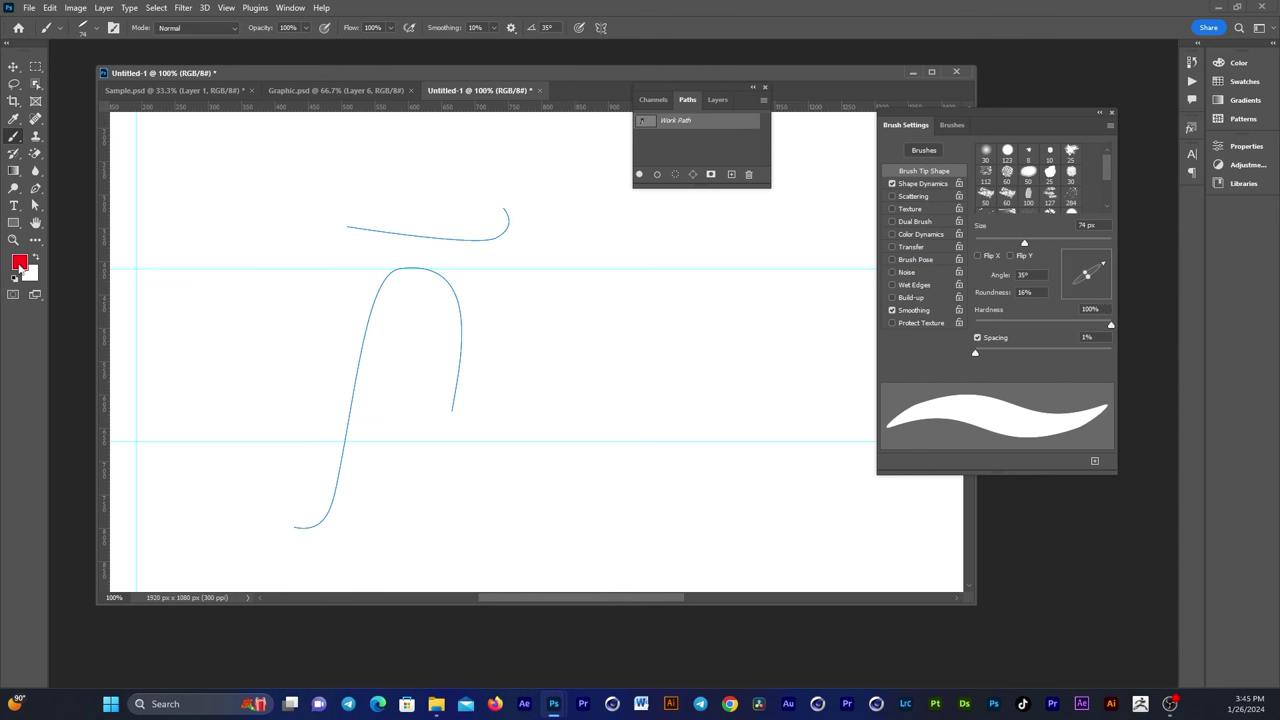
- Choose a red hue in the foreground Color Picker and confirm it
key(i)
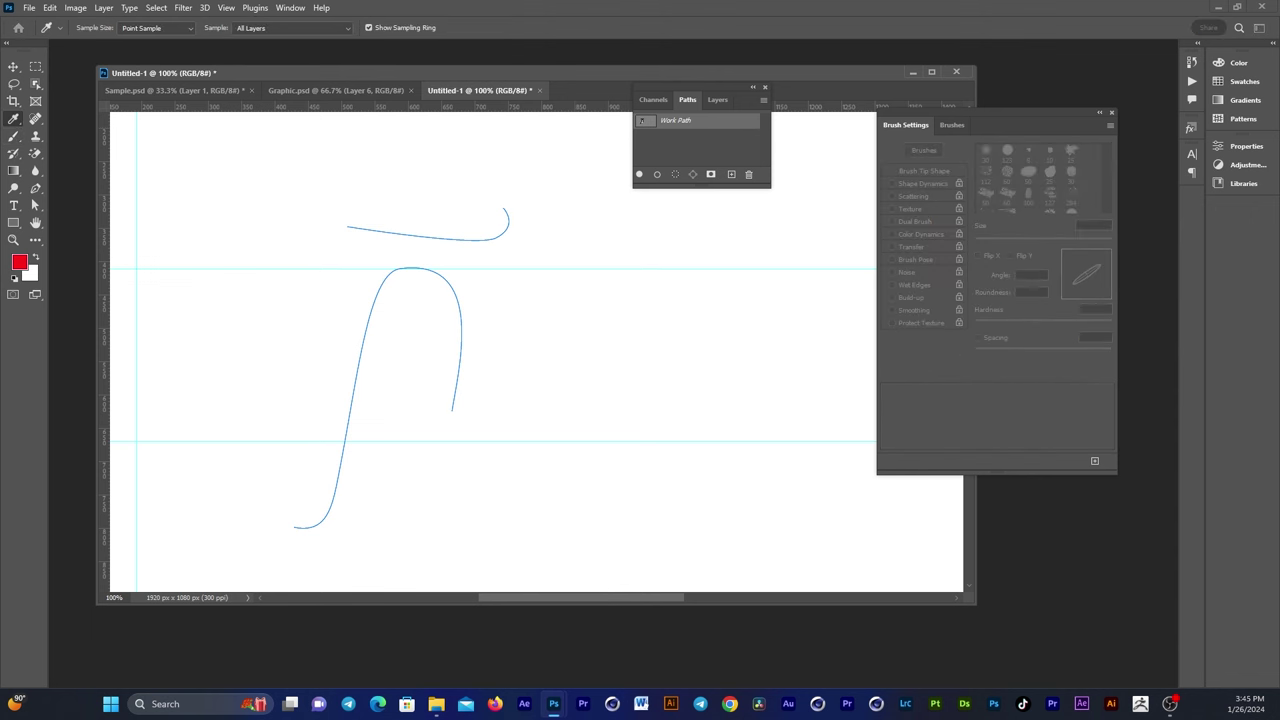
click(18, 261)
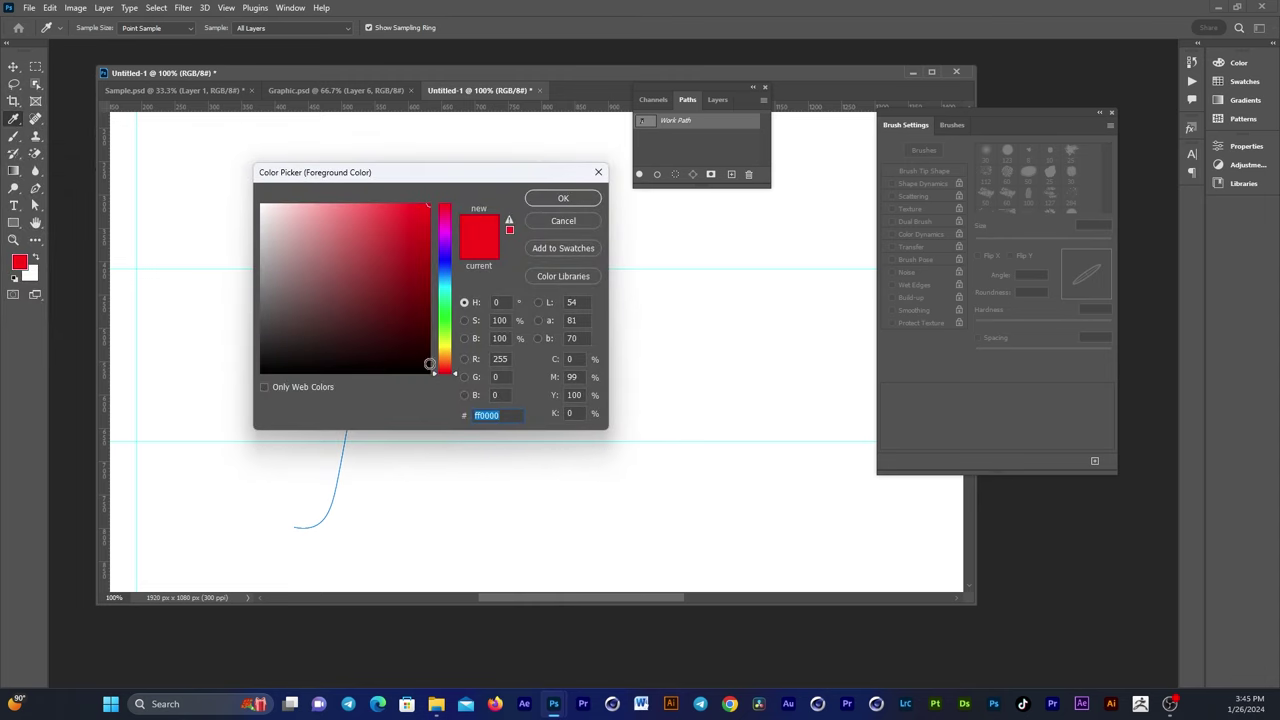
drag(444, 226, 444, 204)
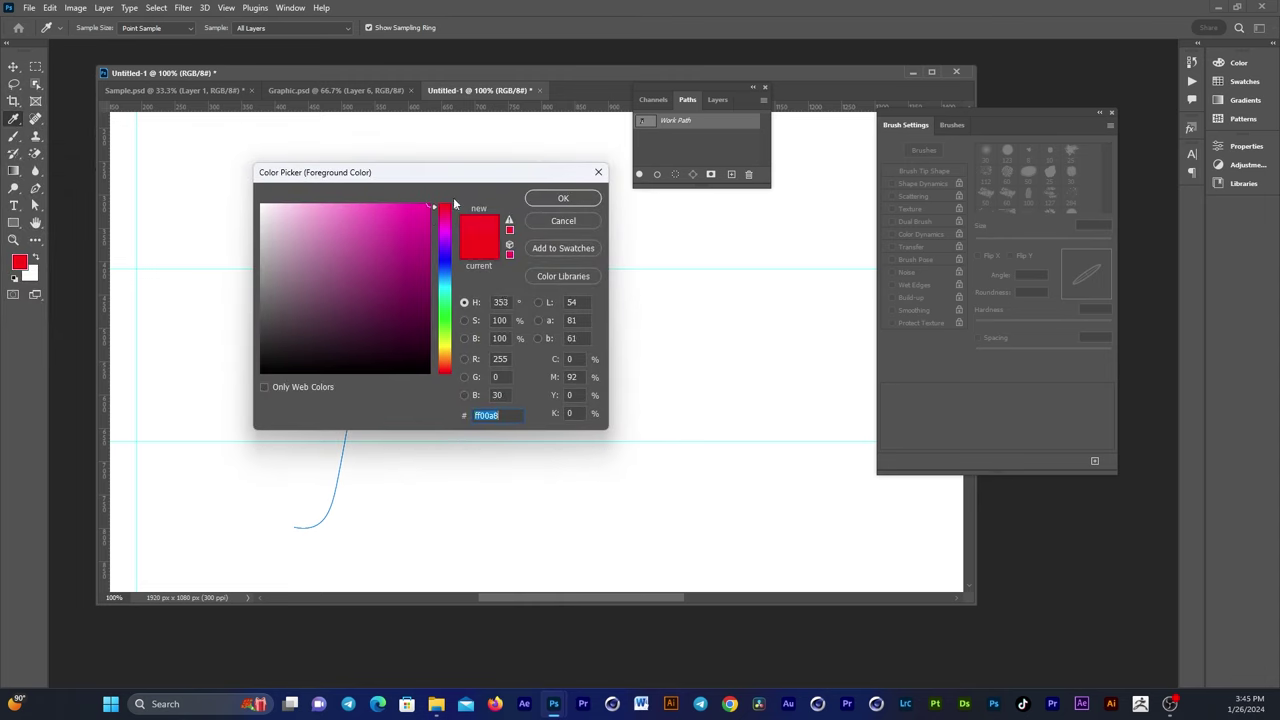
click(555, 199)
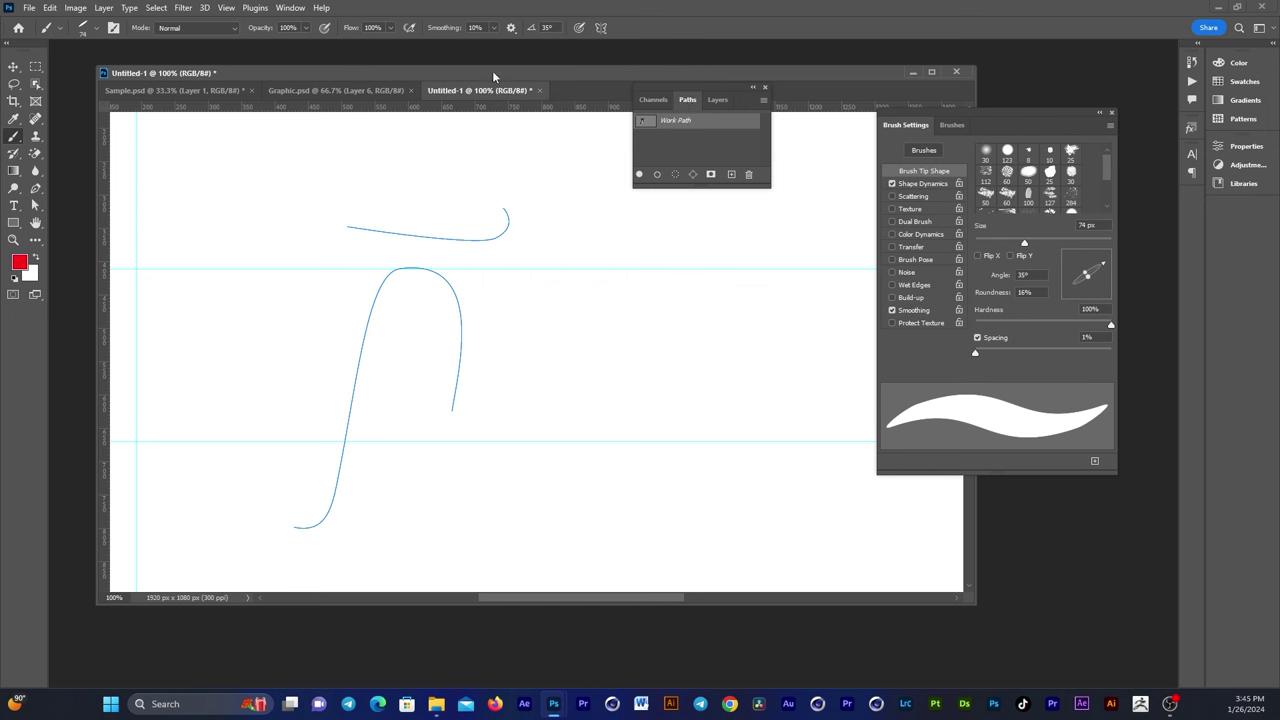
- Restore the Paths panel and save the Work Path as Path 1
click(291, 8)
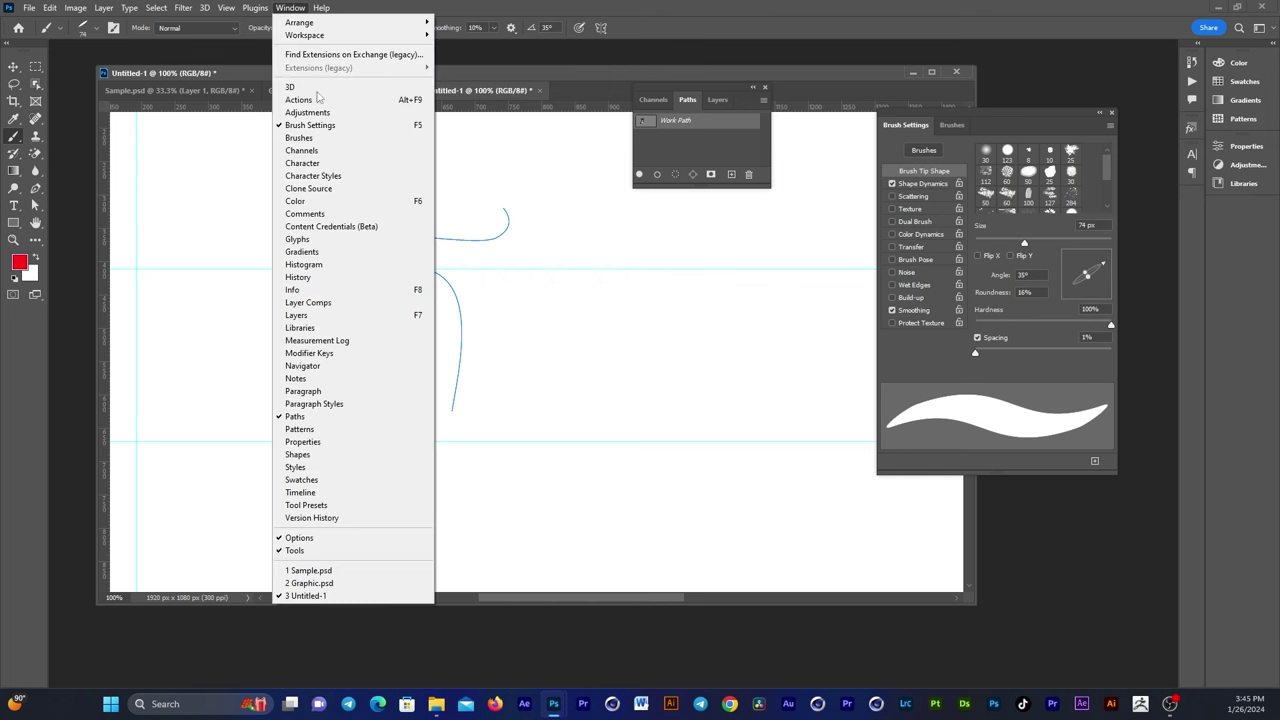
click(297, 415)
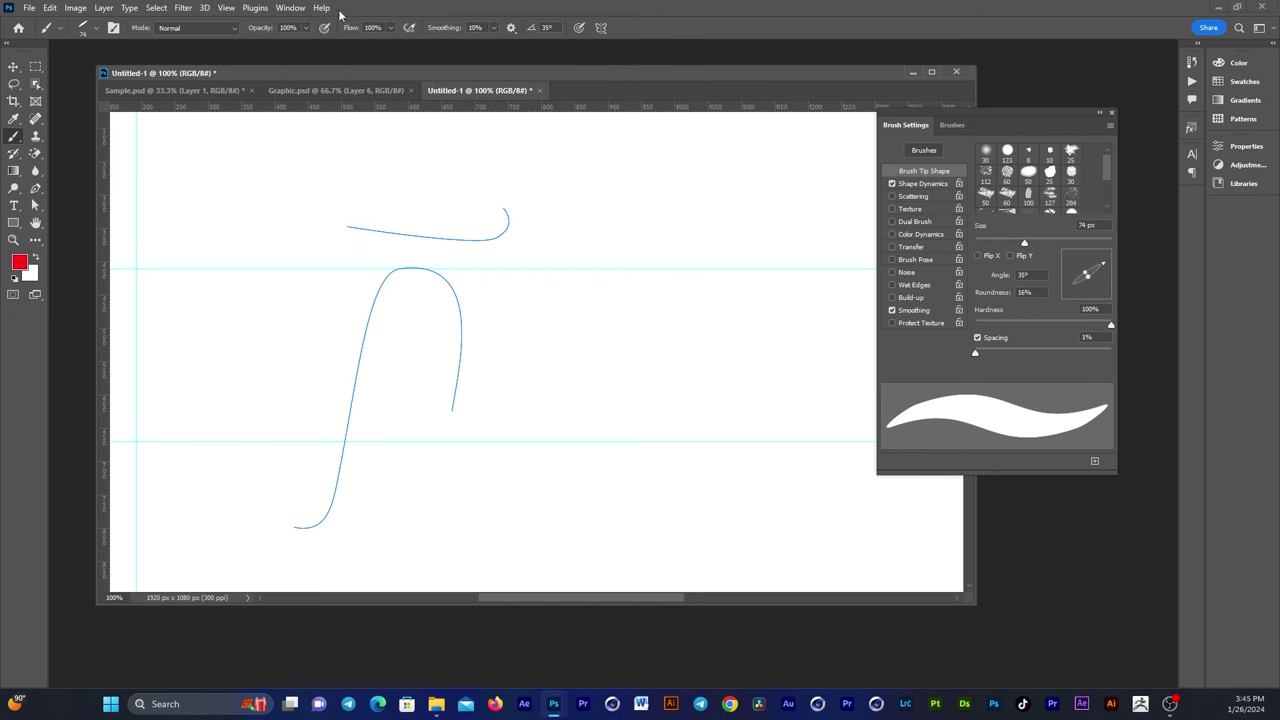
click(291, 8)
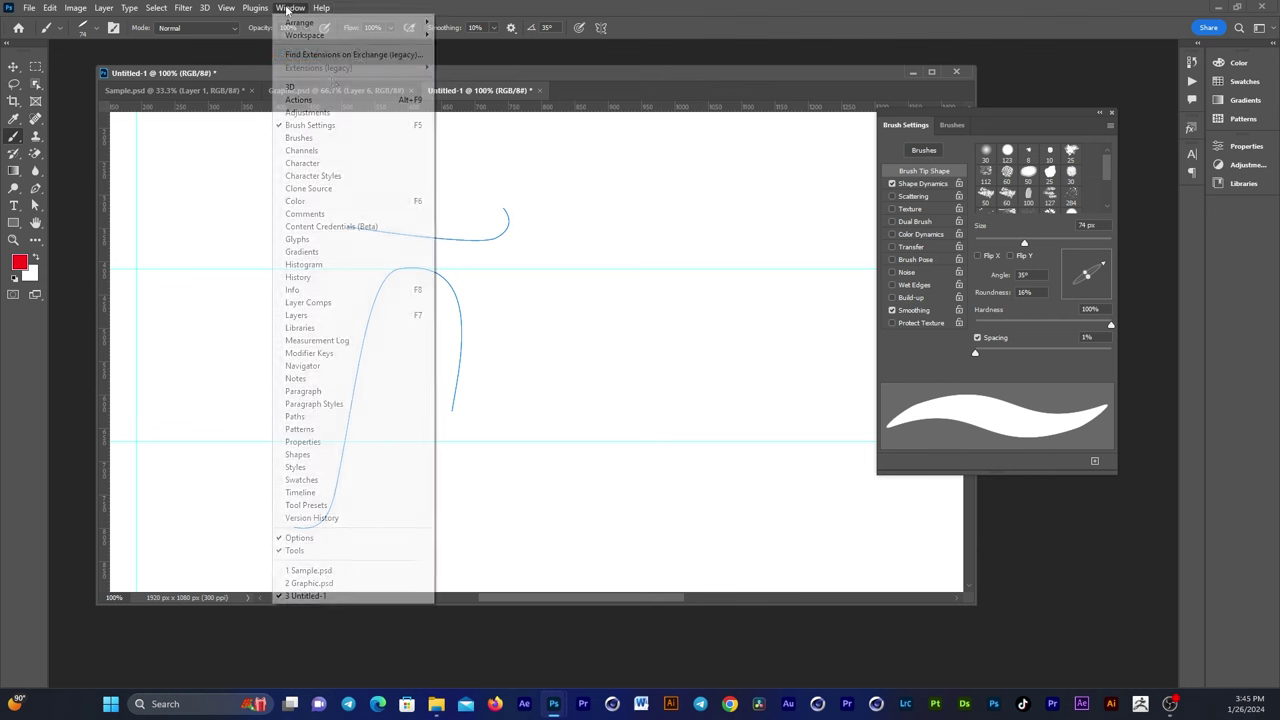
click(316, 416)
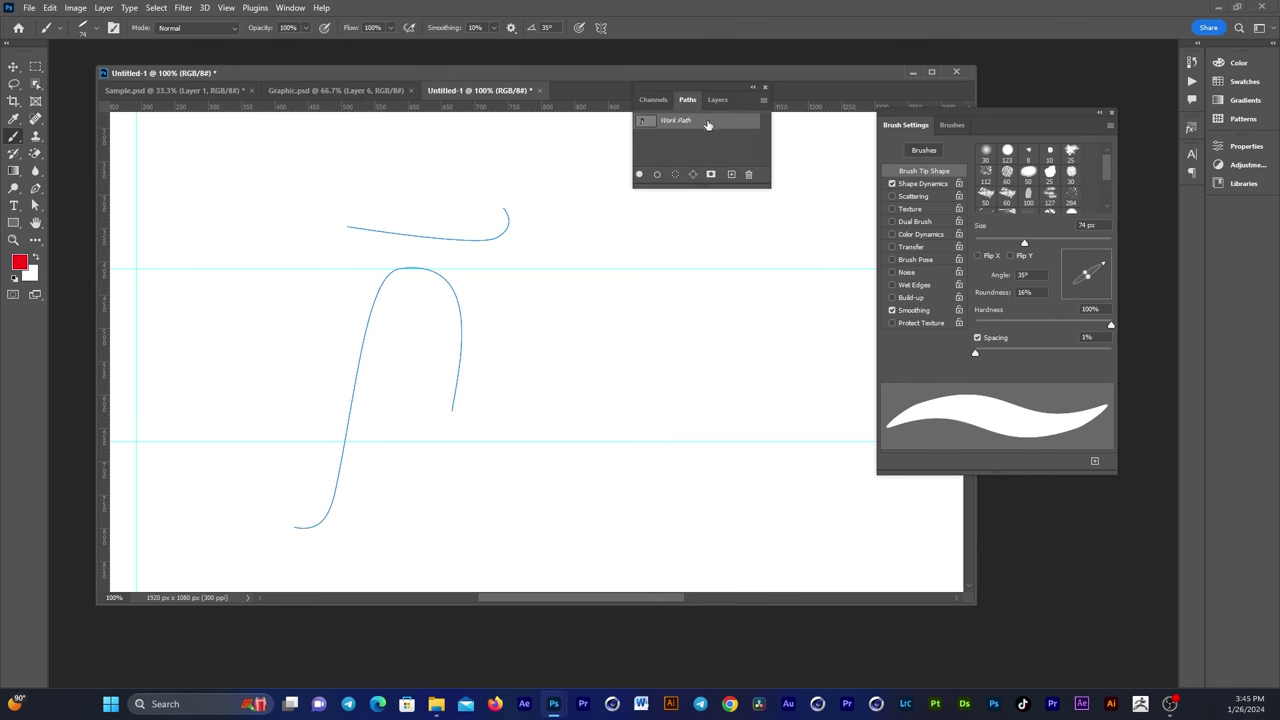
double_click(705, 124)
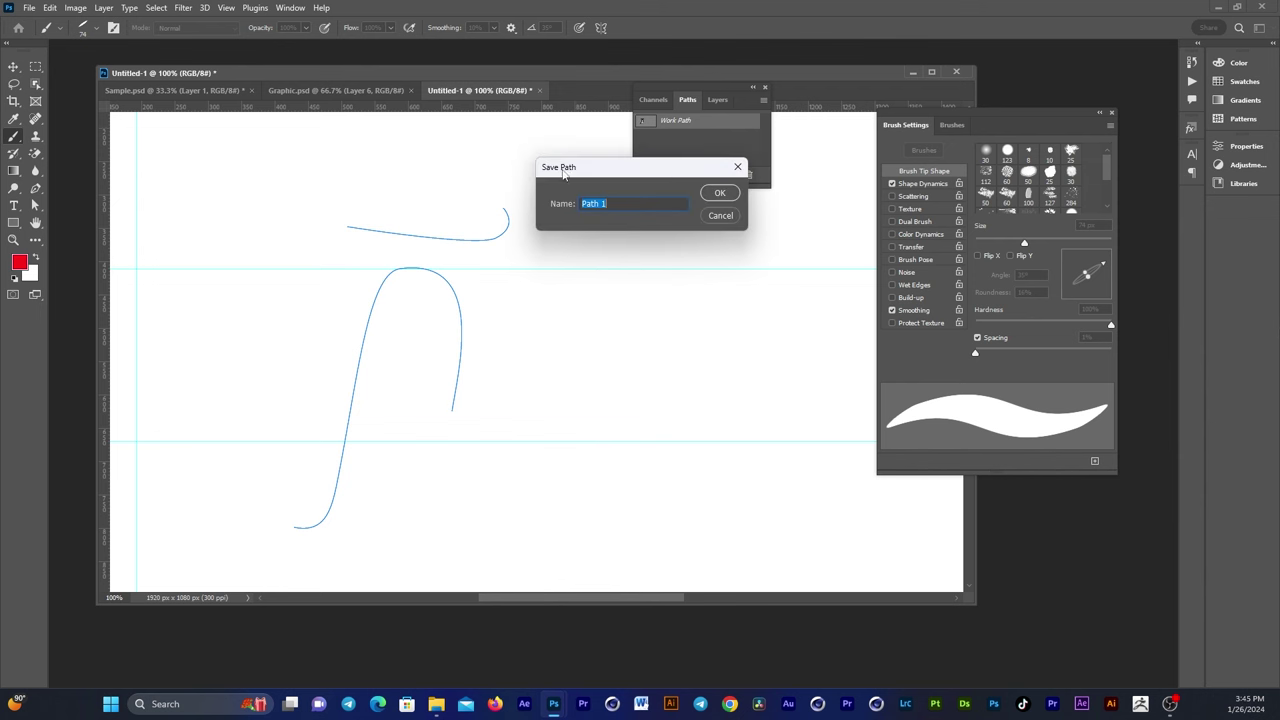
click(720, 194)
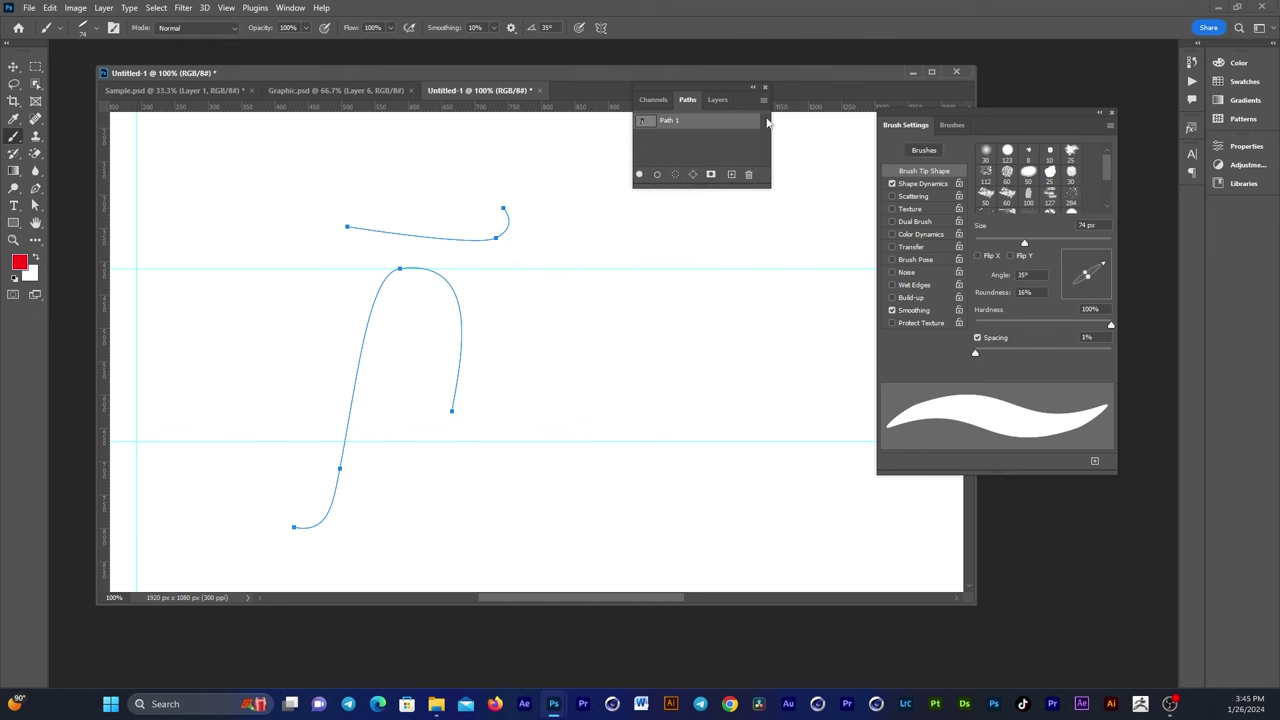
- Add a new empty Layer 1 above the Background
click(717, 100)
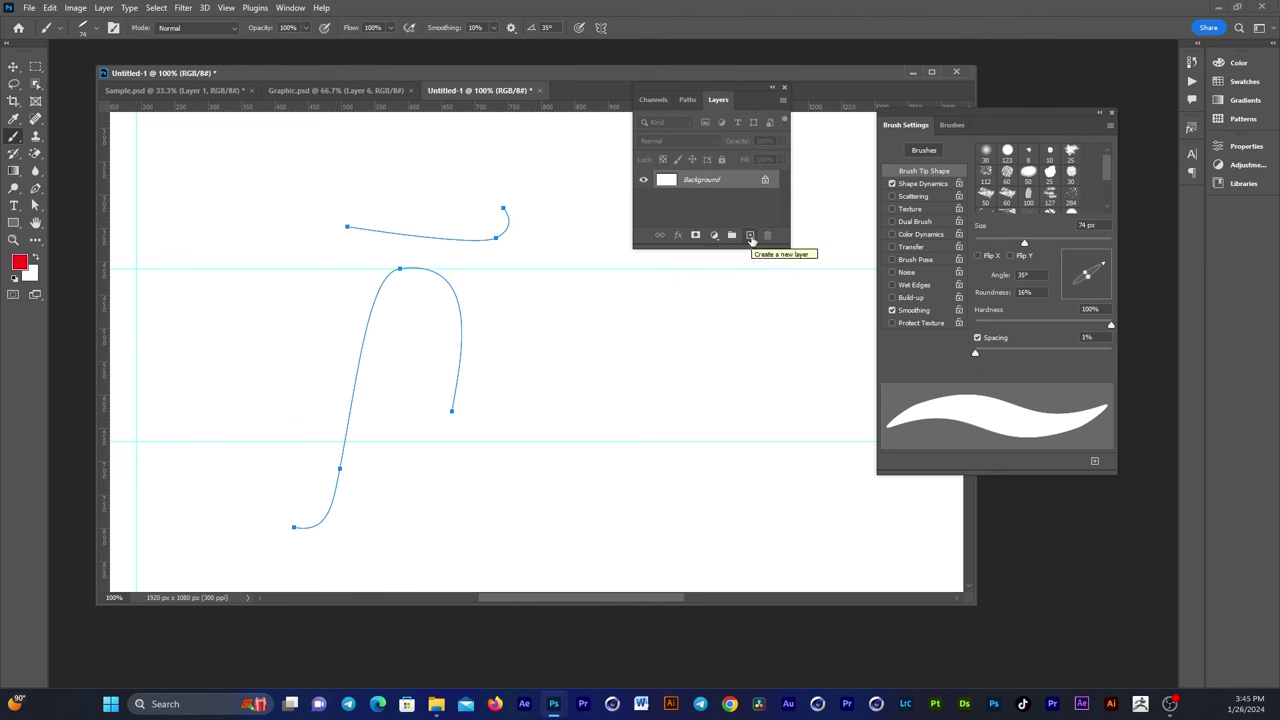
click(750, 236)
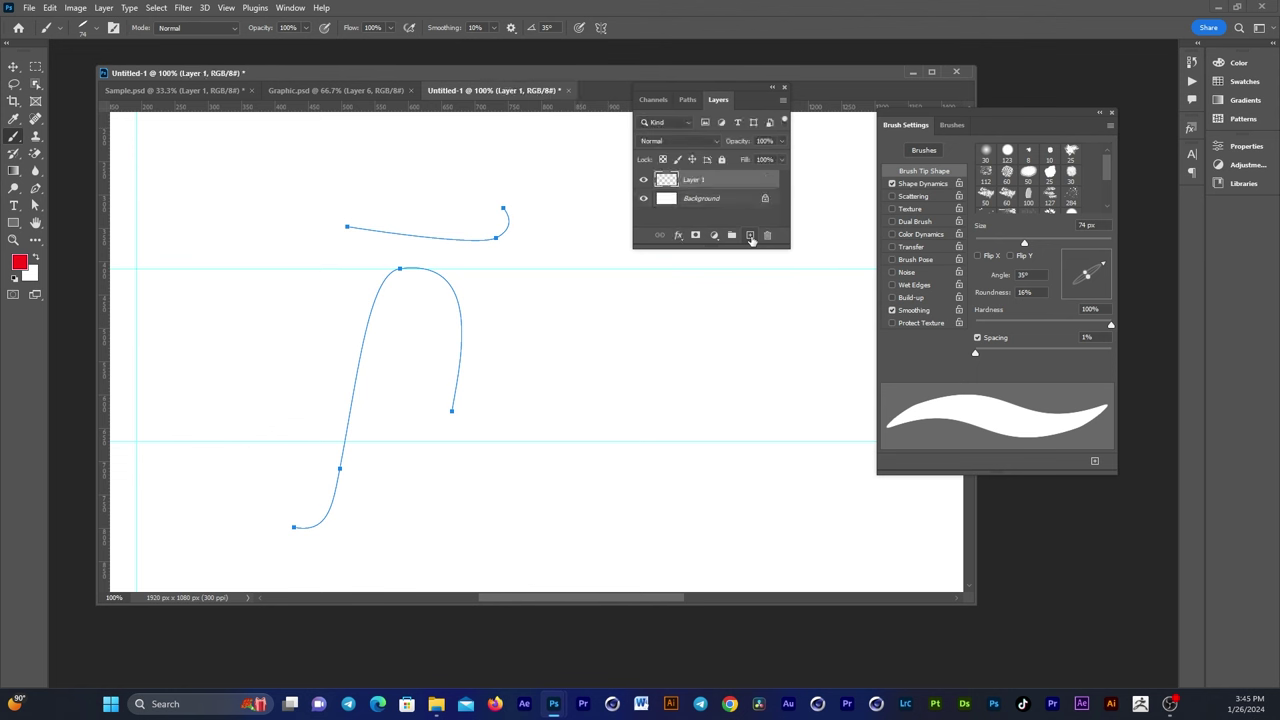
click(688, 100)
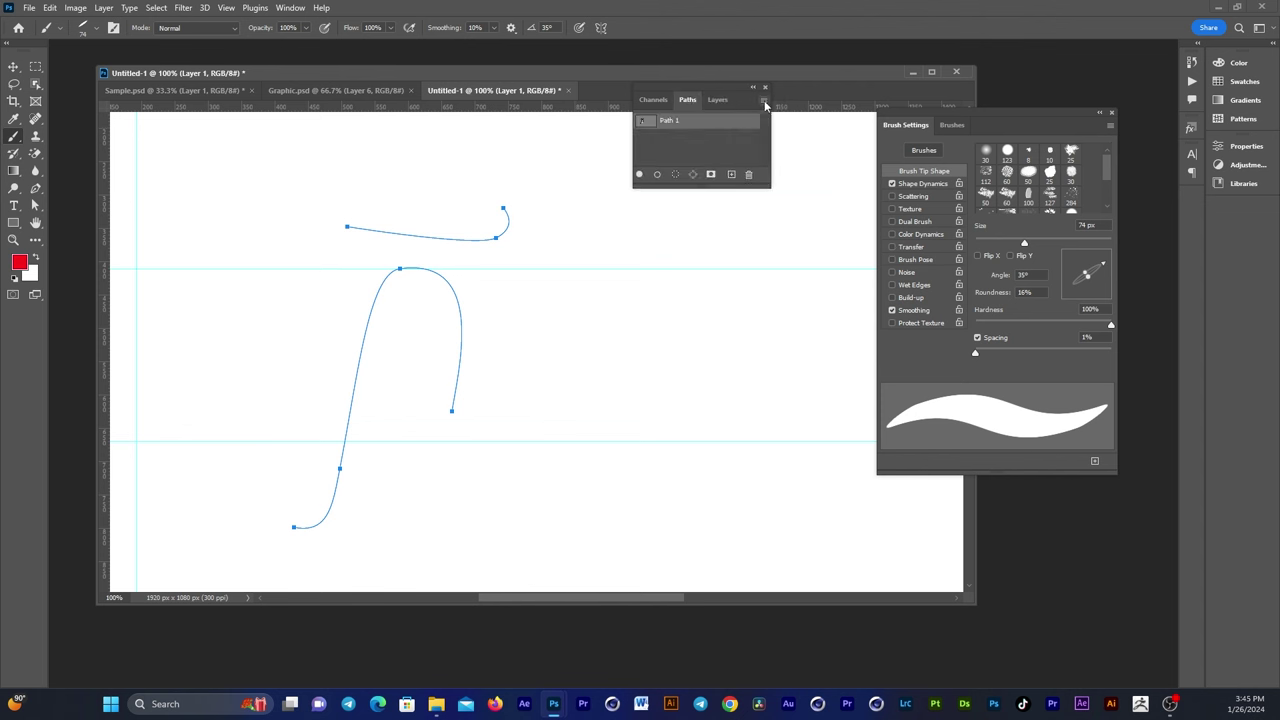
- Stroke Path 1 with the Brush tool from the Paths panel menu, painting thick red strokes on Layer 1
click(764, 103)
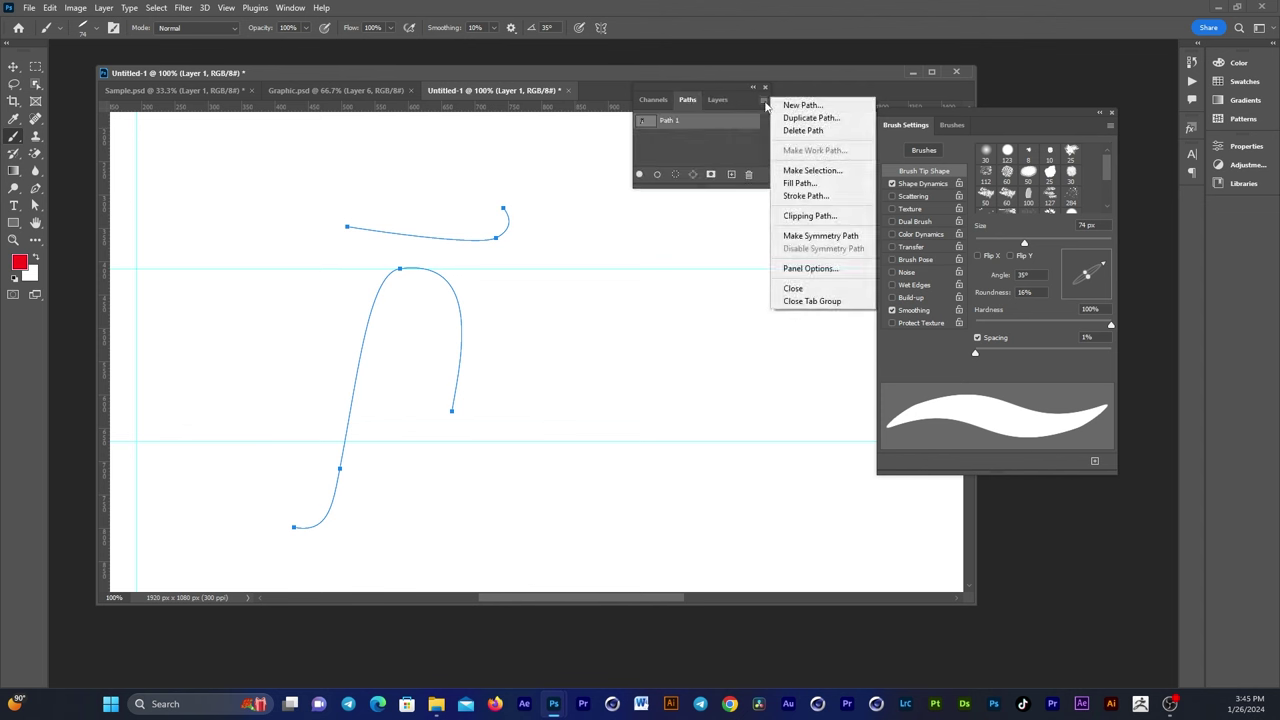
click(798, 197)
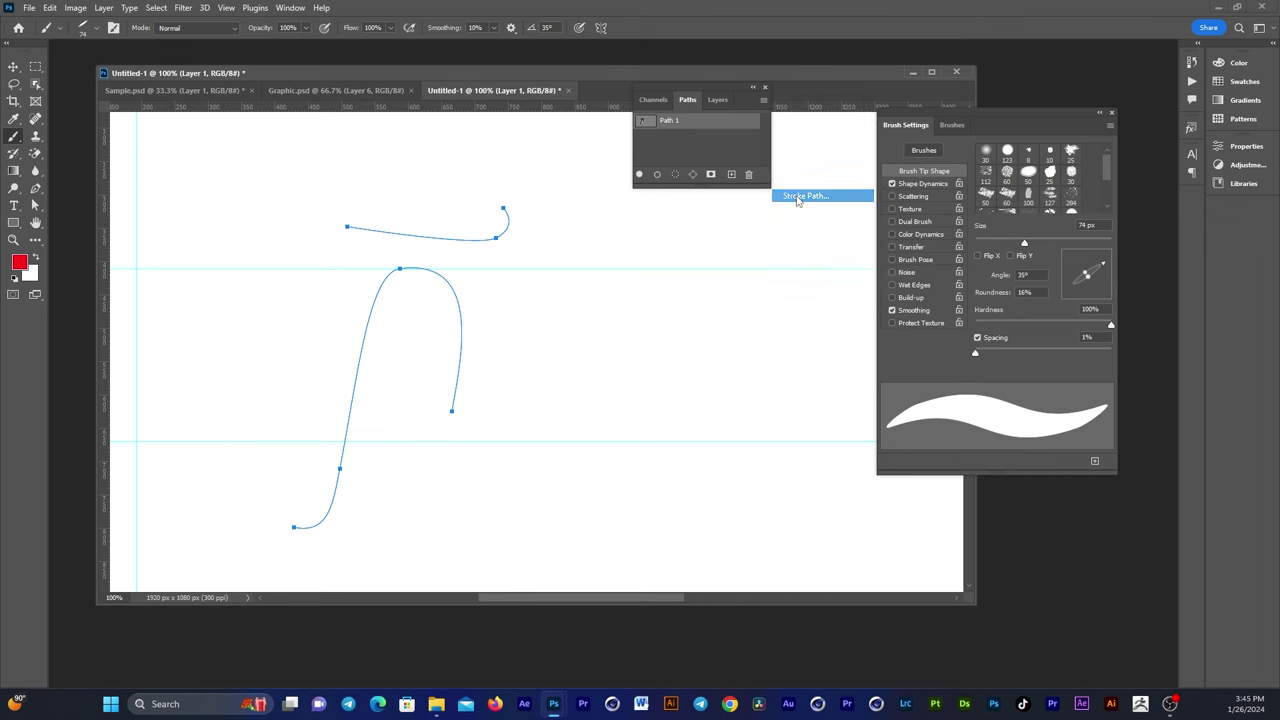
drag(809, 208, 709, 168)
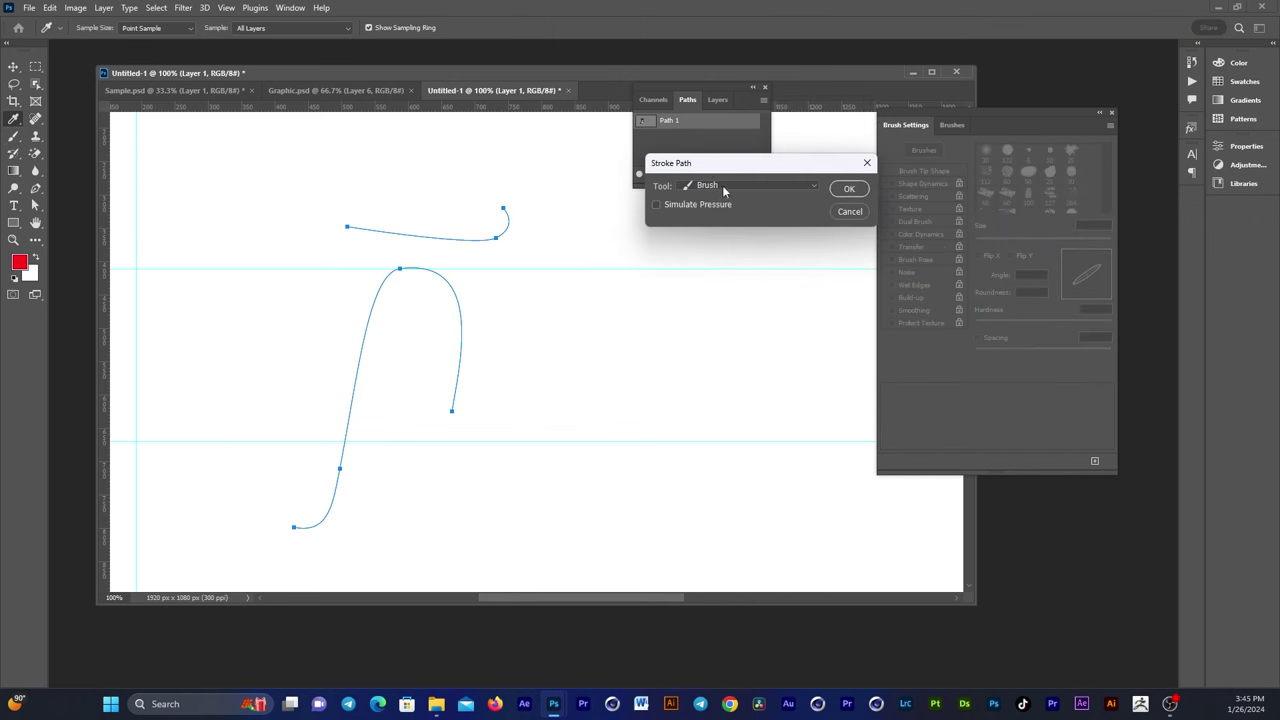
click(733, 188)
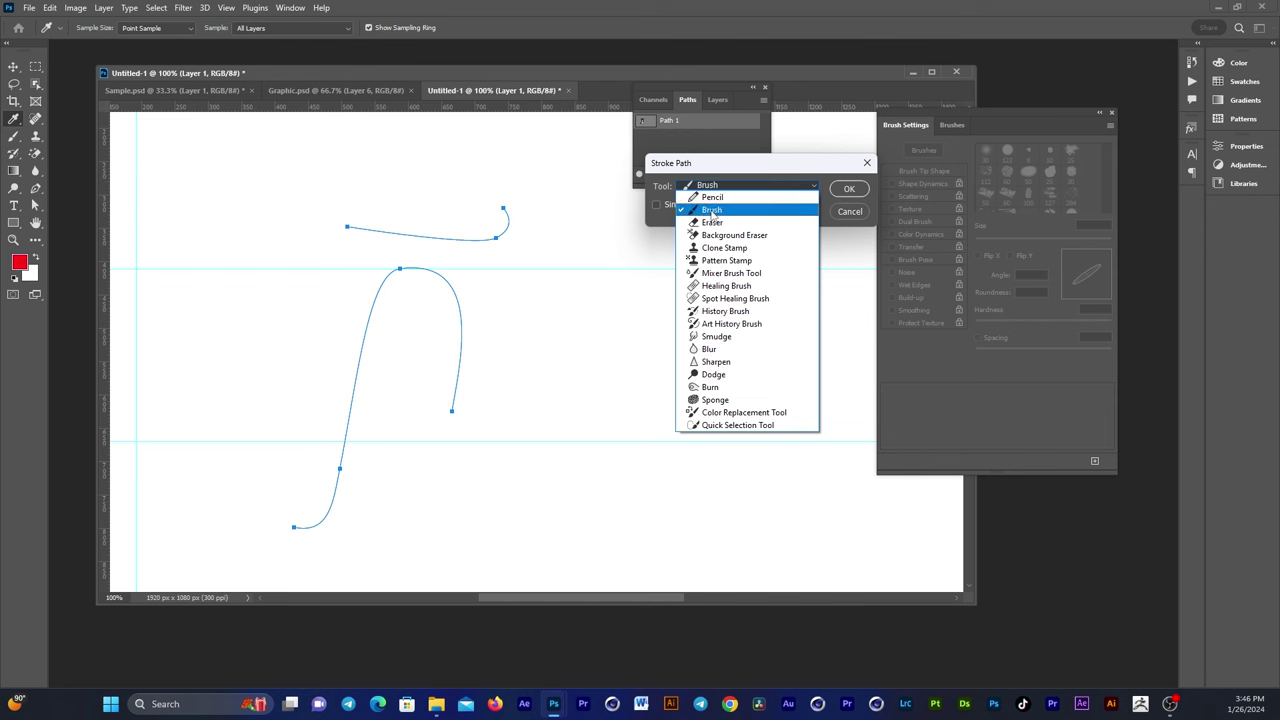
click(711, 210)
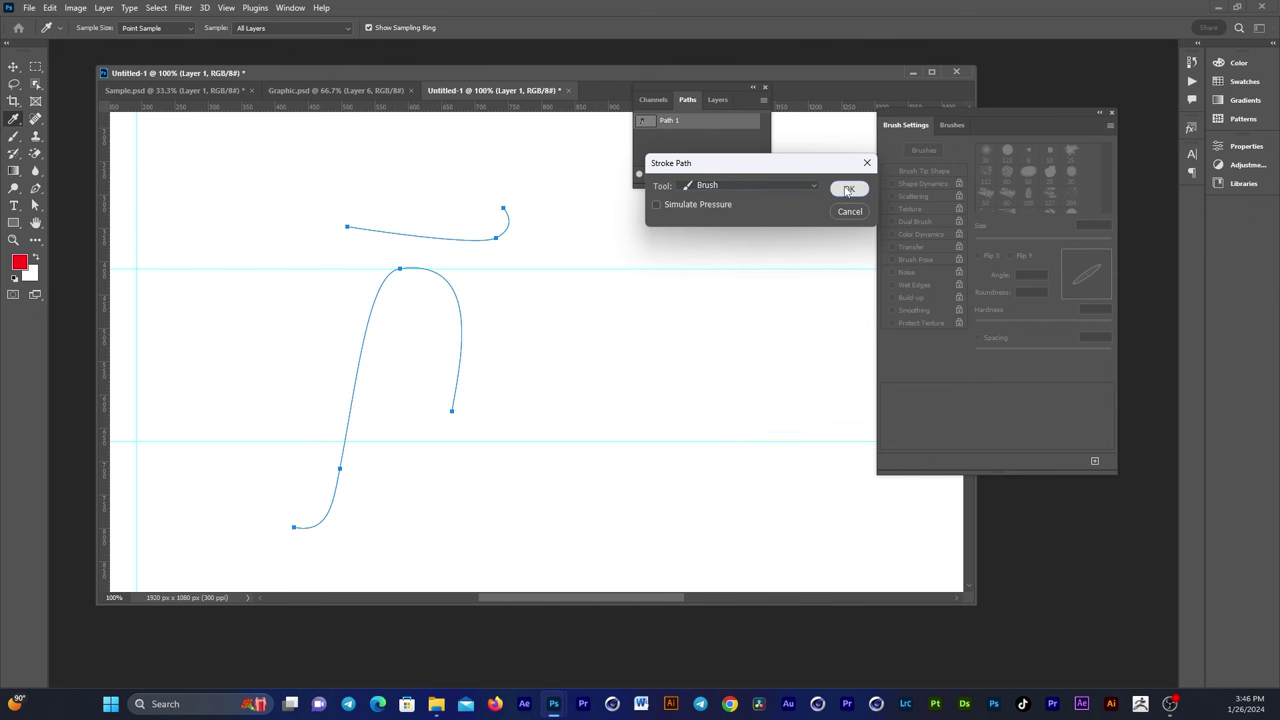
click(848, 189)
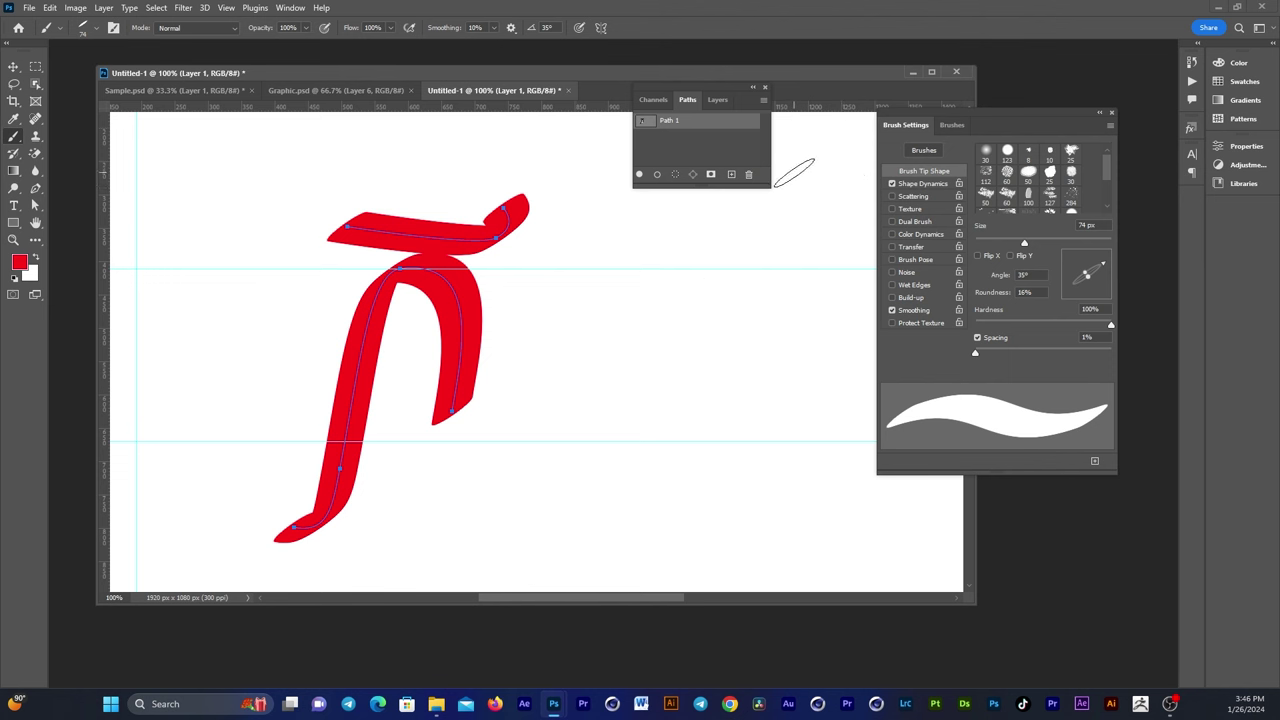
- Hide Layer 1, add a new Layer 2, and reduce the brush to 42 px
click(727, 104)
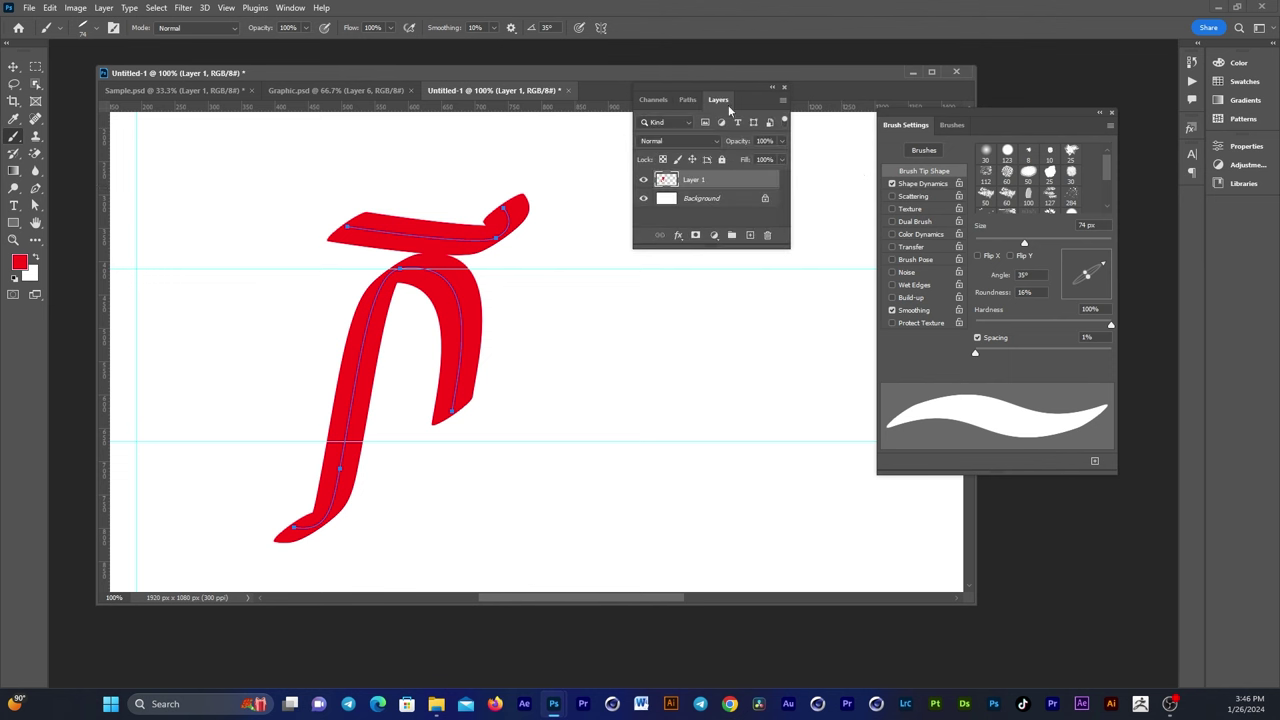
click(643, 179)
click(750, 235)
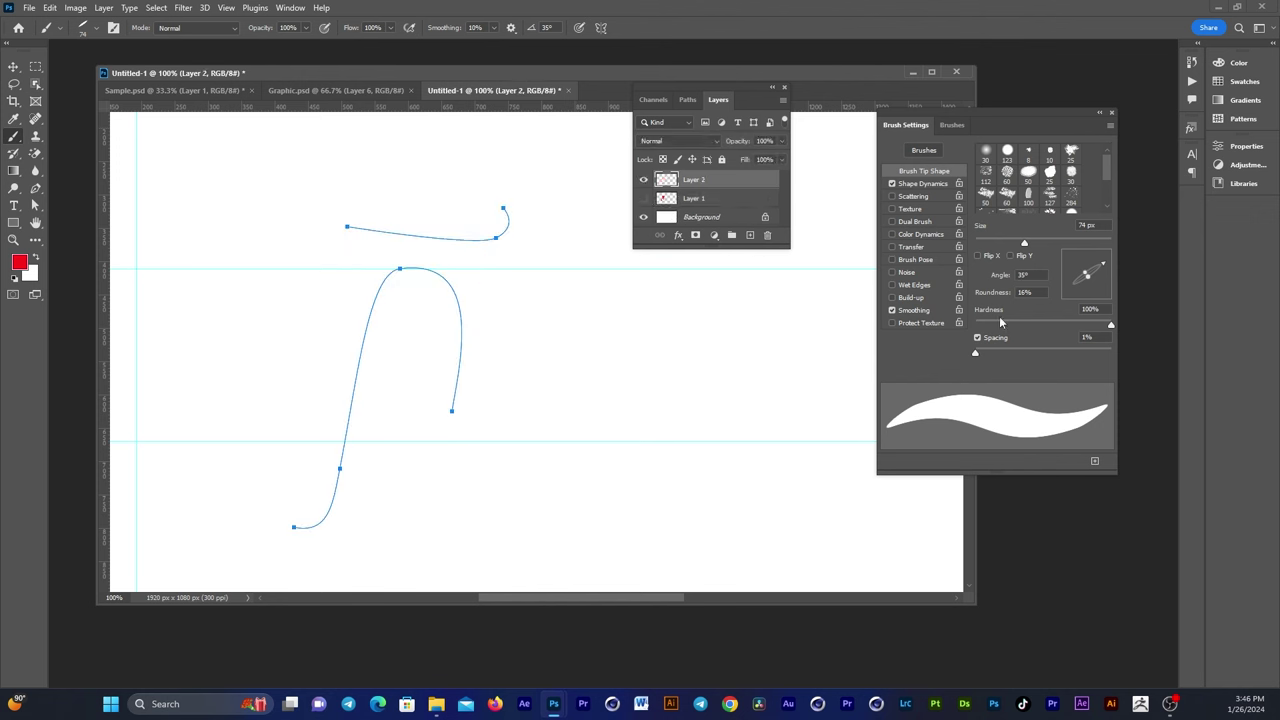
drag(1025, 244, 1004, 247)
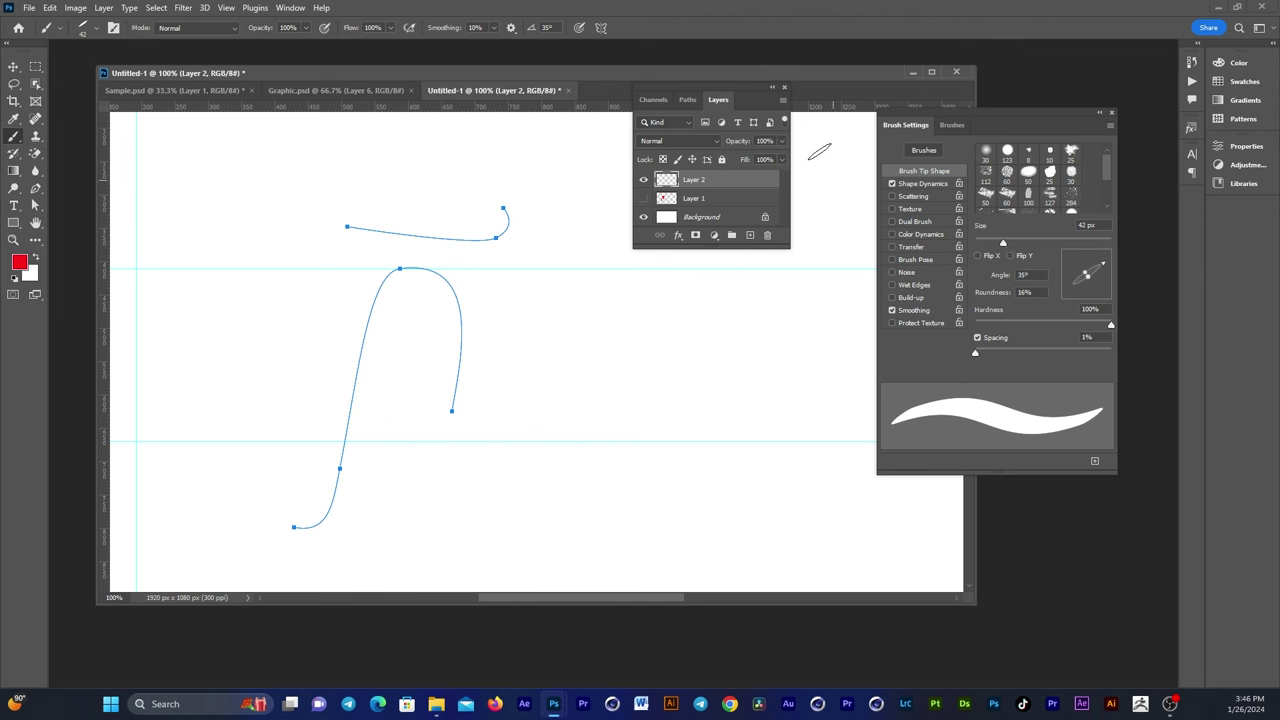
- Stroke Path 1 again with the Brush and make Layer 2 the active layer
click(688, 100)
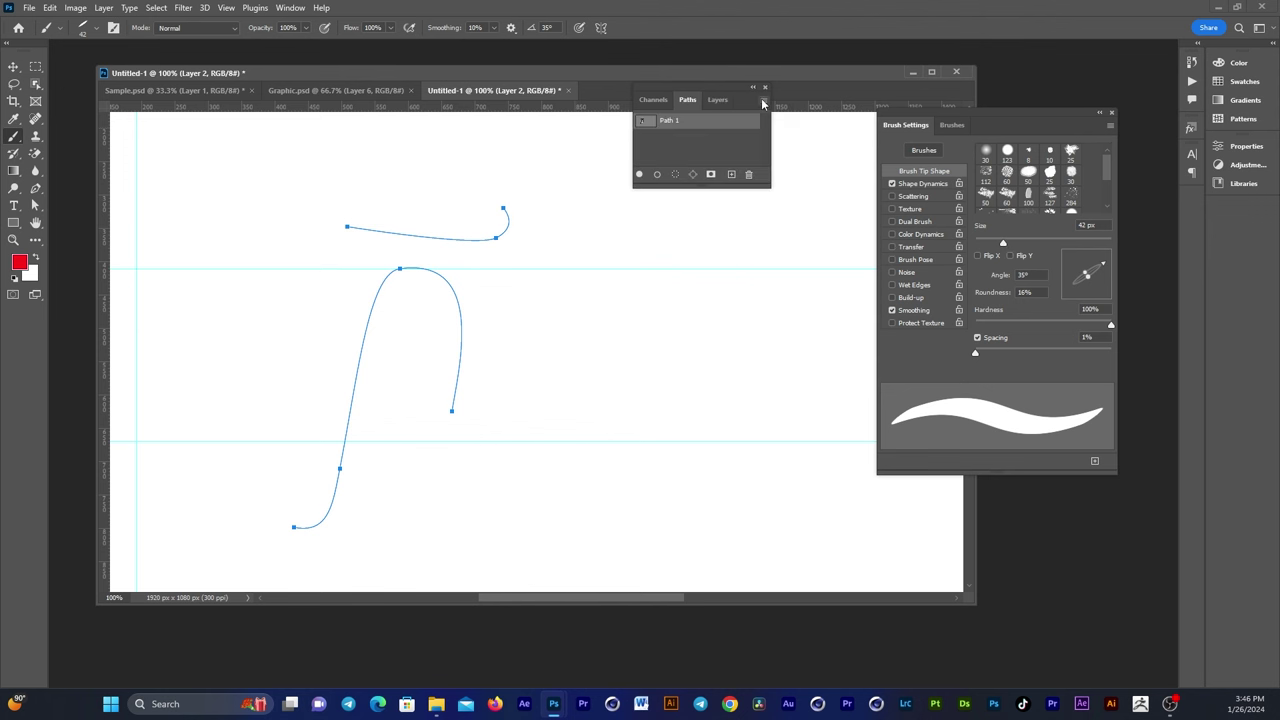
click(764, 100)
click(809, 197)
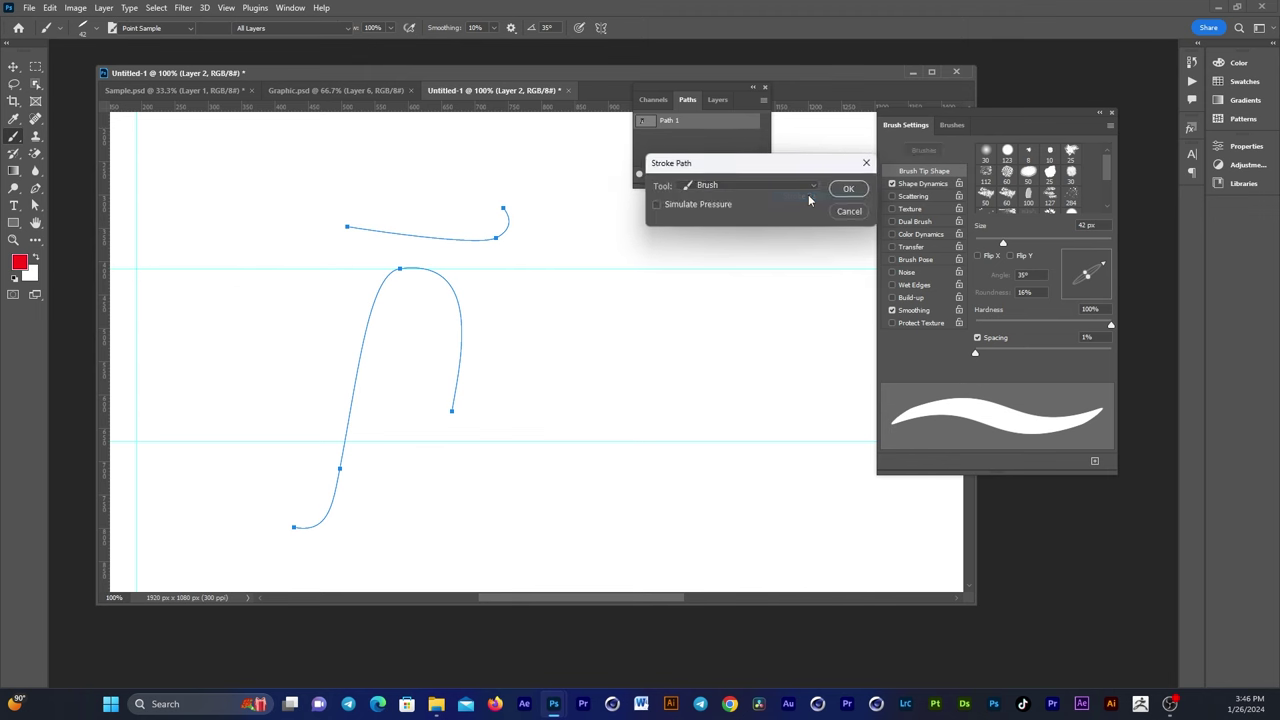
click(849, 190)
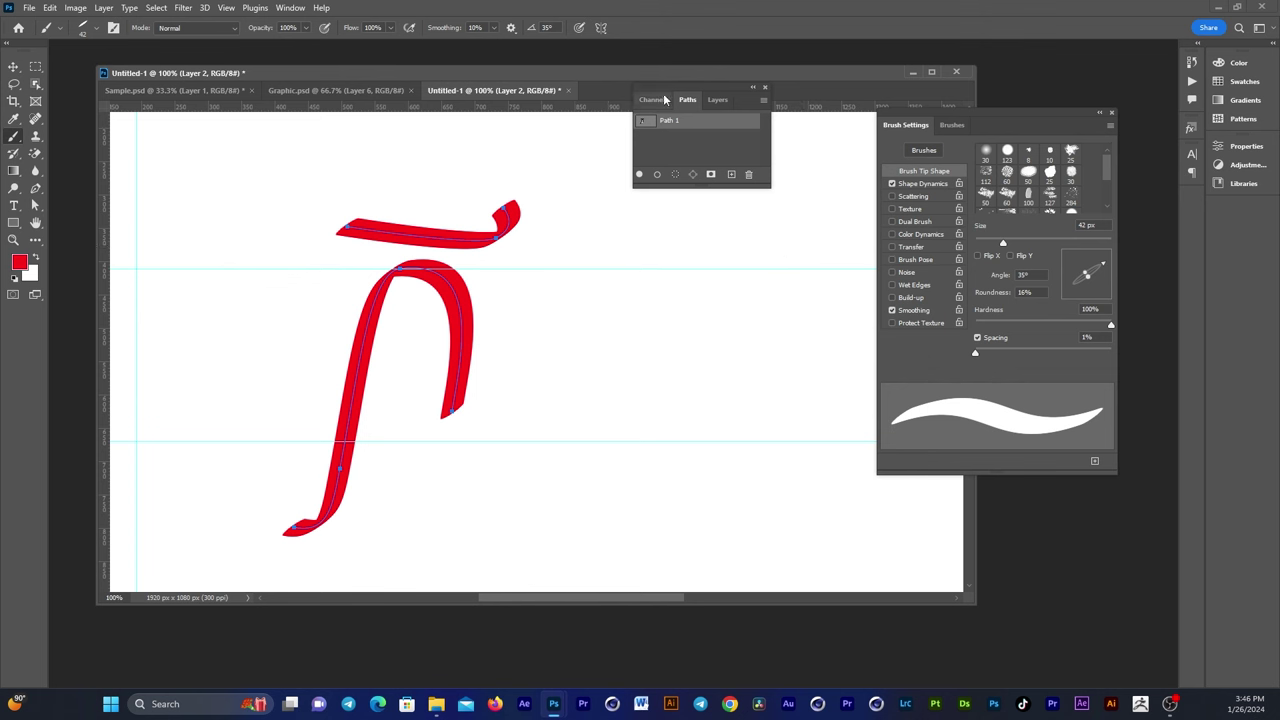
click(718, 99)
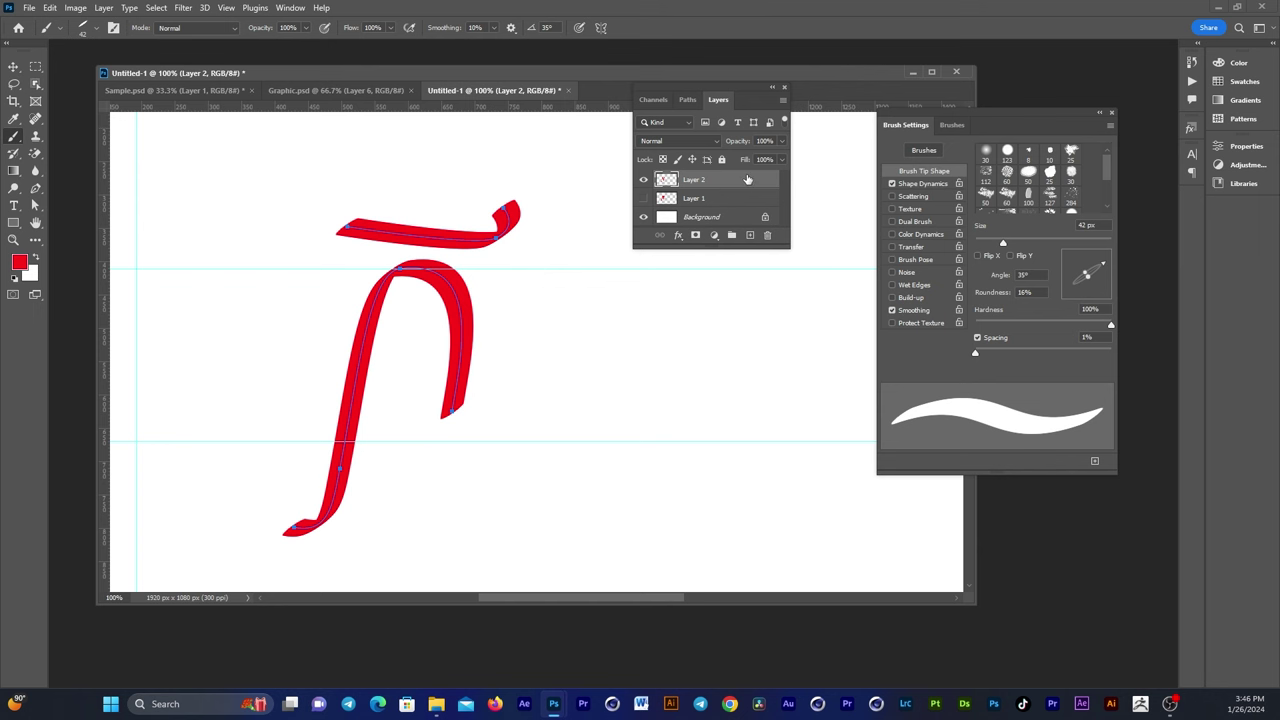
click(747, 179)
key(h)
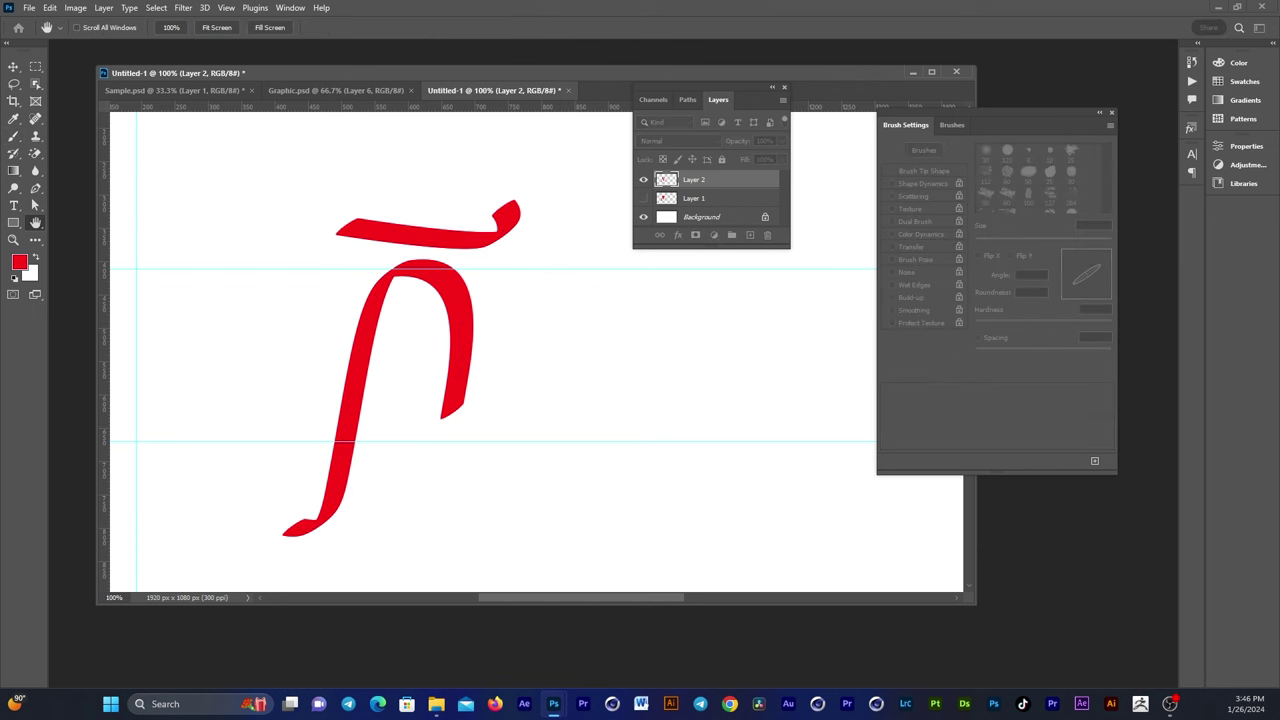
double_click(747, 179)
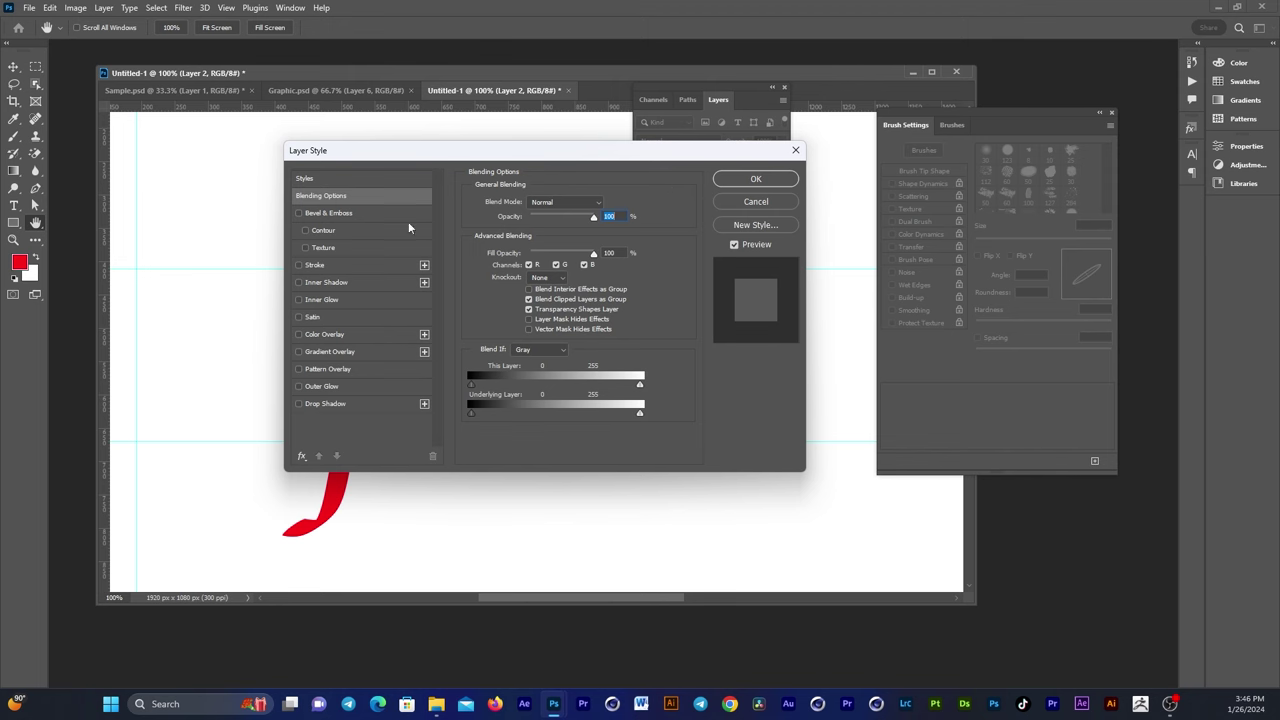
drag(418, 151, 609, 138)
click(545, 342)
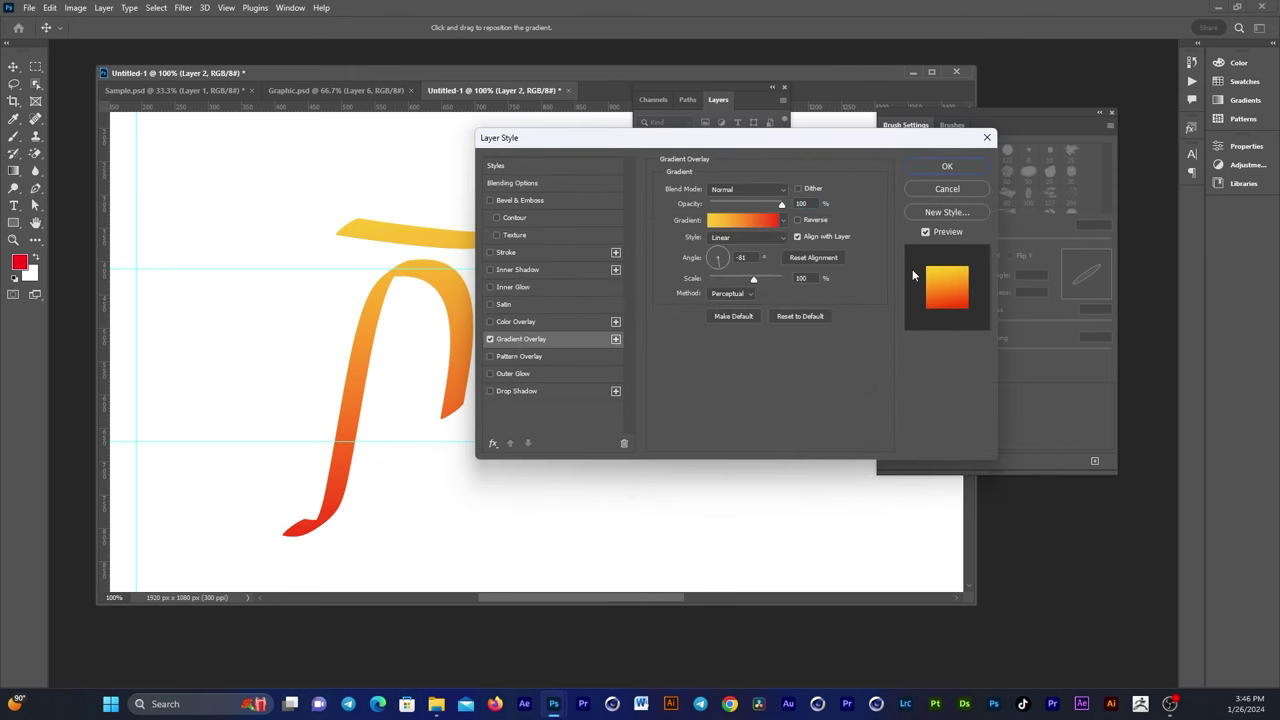
click(946, 189)
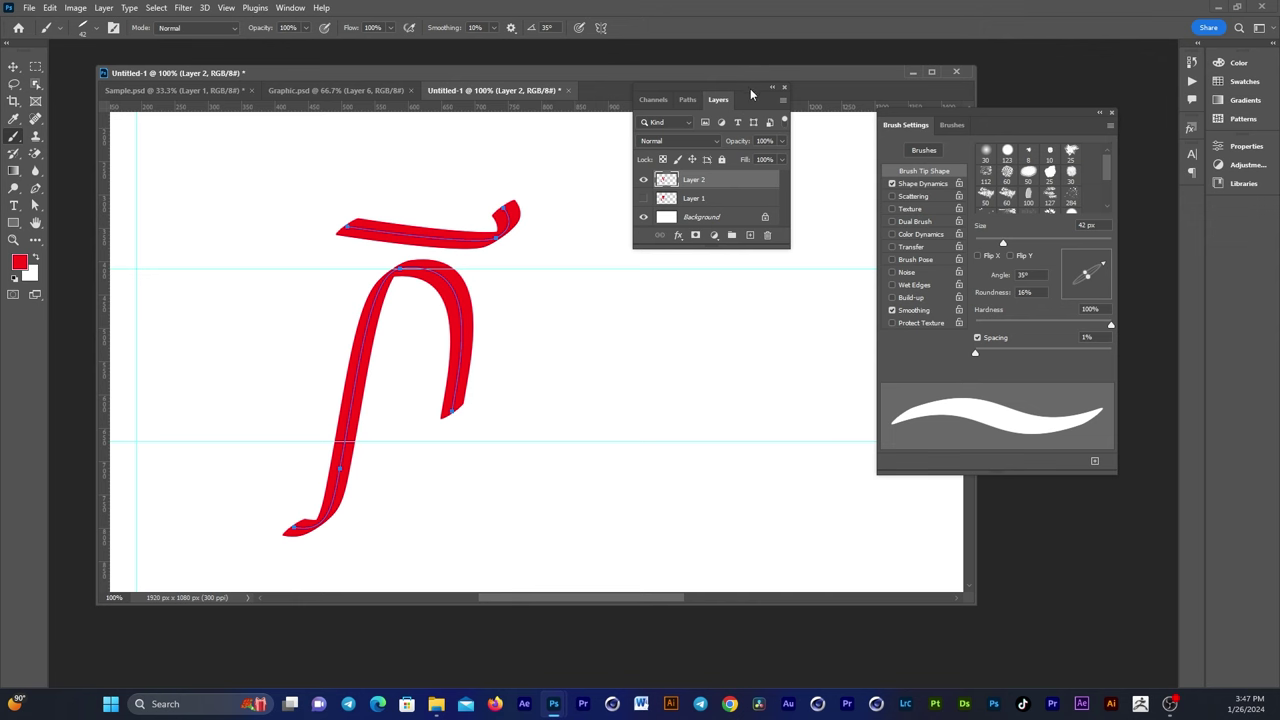
- Create a new 1920×1080 document at 300 ppi
click(47, 10)
click(40, 21)
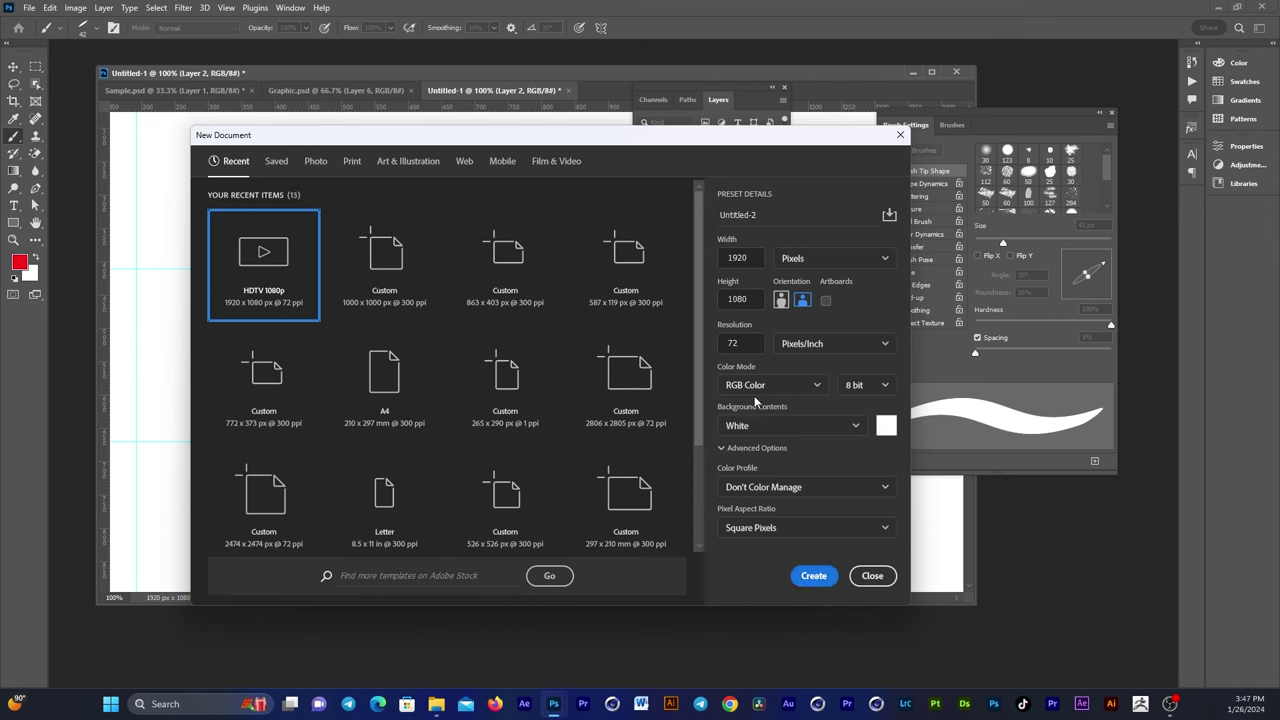
double_click(740, 343)
text(300)
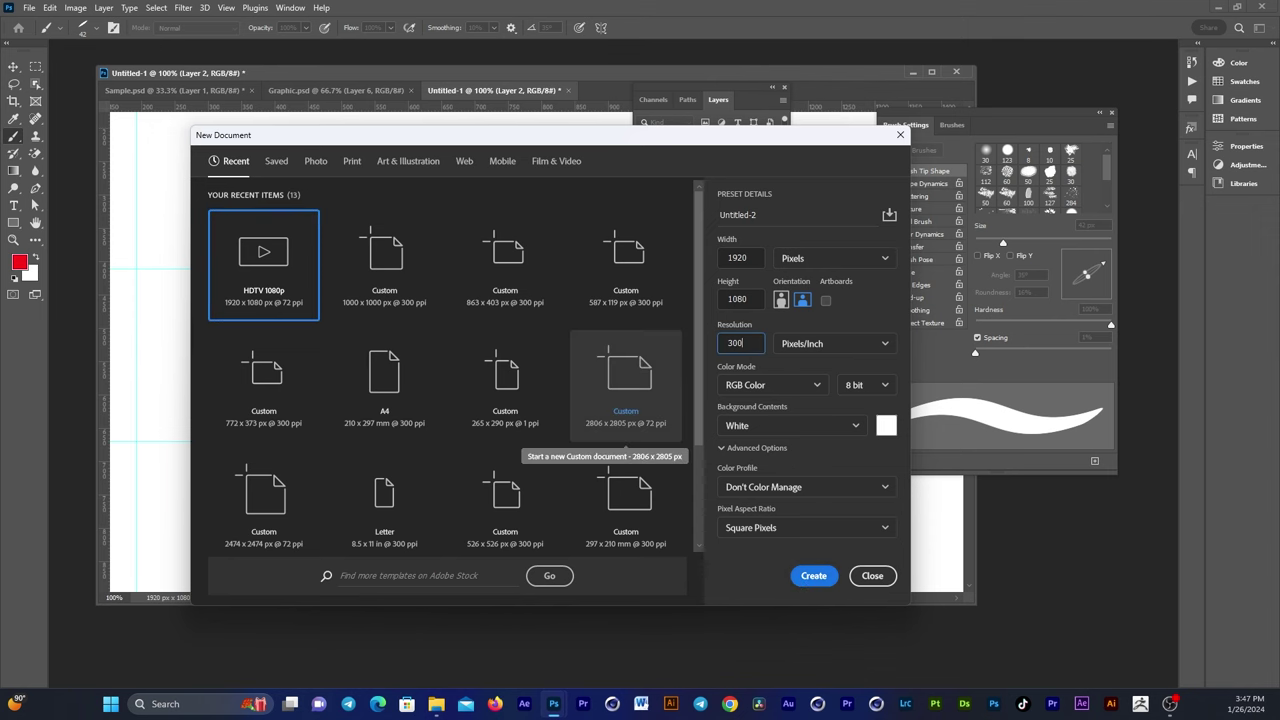
click(813, 575)
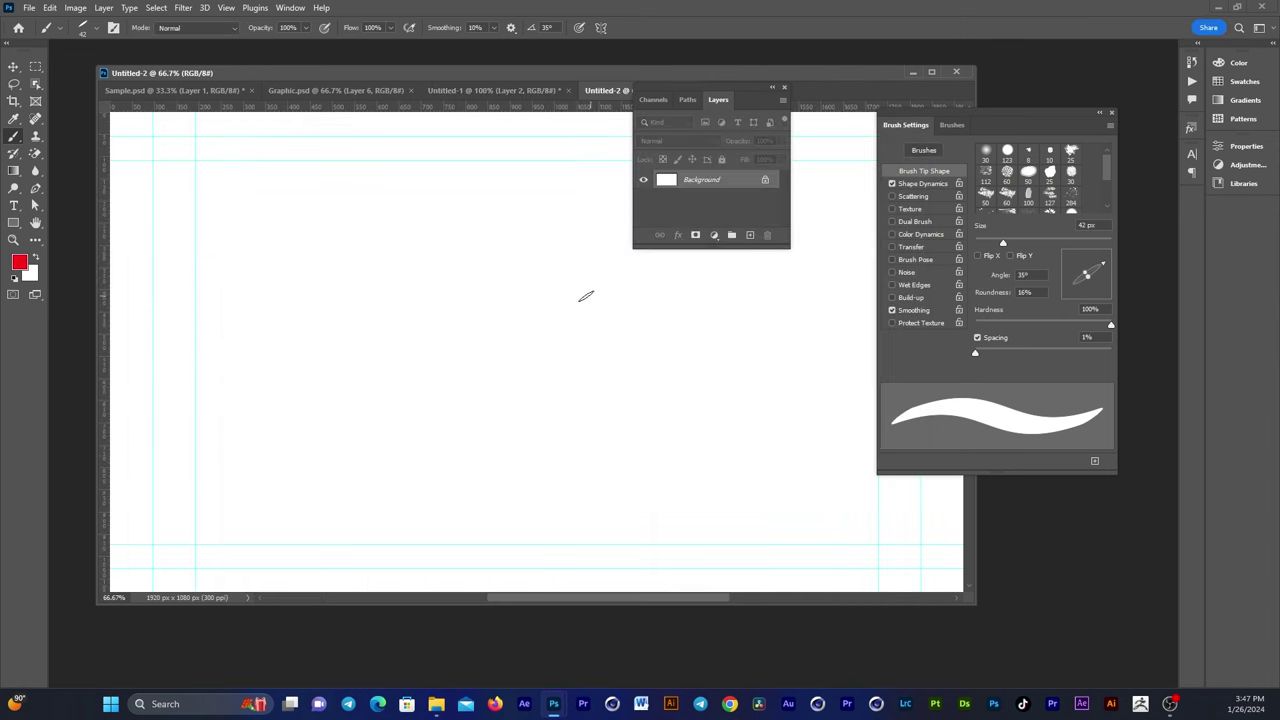
- Add a Lorem Ipsum text layer and move it toward the canvas centre
click(14, 205)
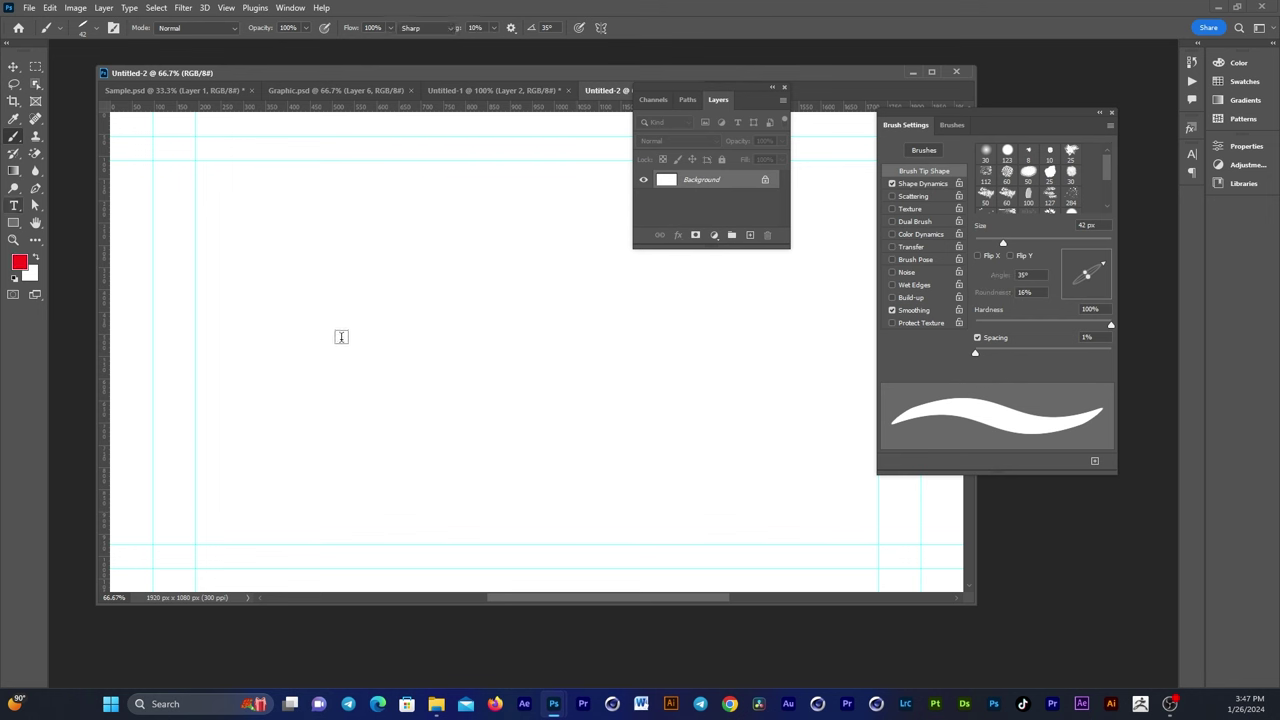
click(269, 365)
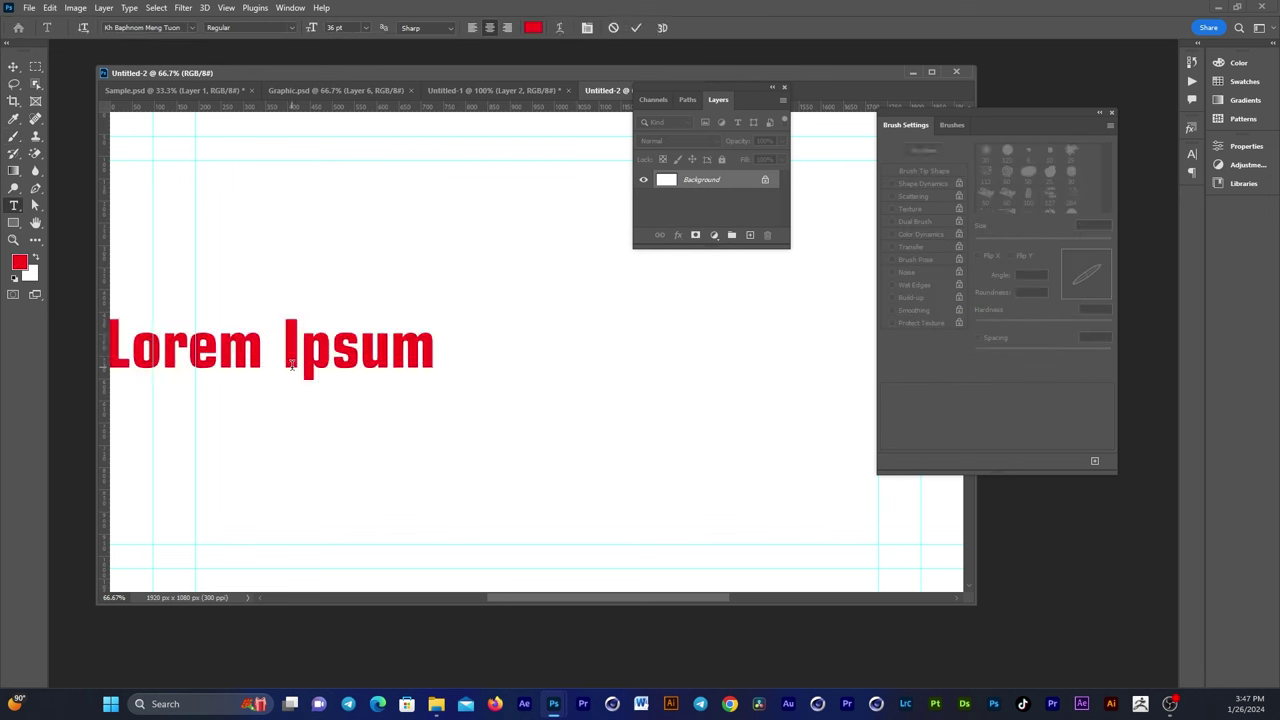
click(14, 66)
drag(284, 325, 327, 334)
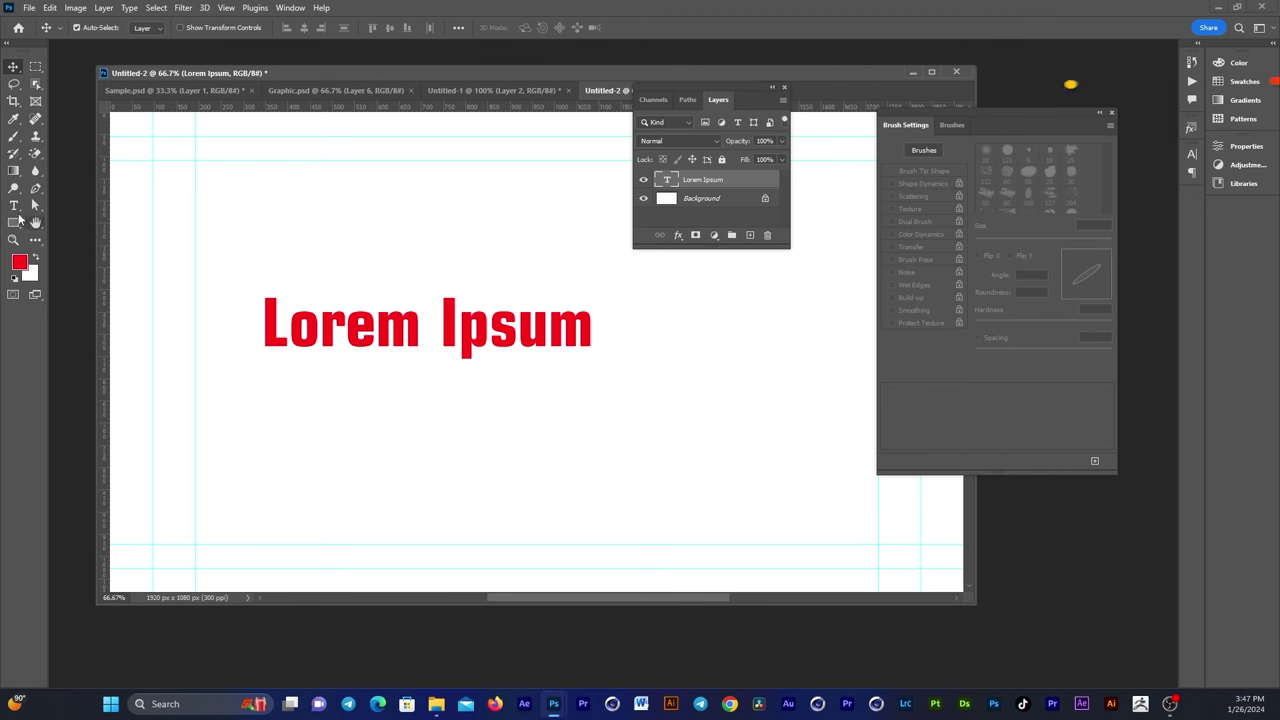
- Replace the placeholder with the Khmer phrase 'និស្សសិយស្នេហ៍' and select it all
click(14, 205)
click(325, 350)
key(ctrl+a)
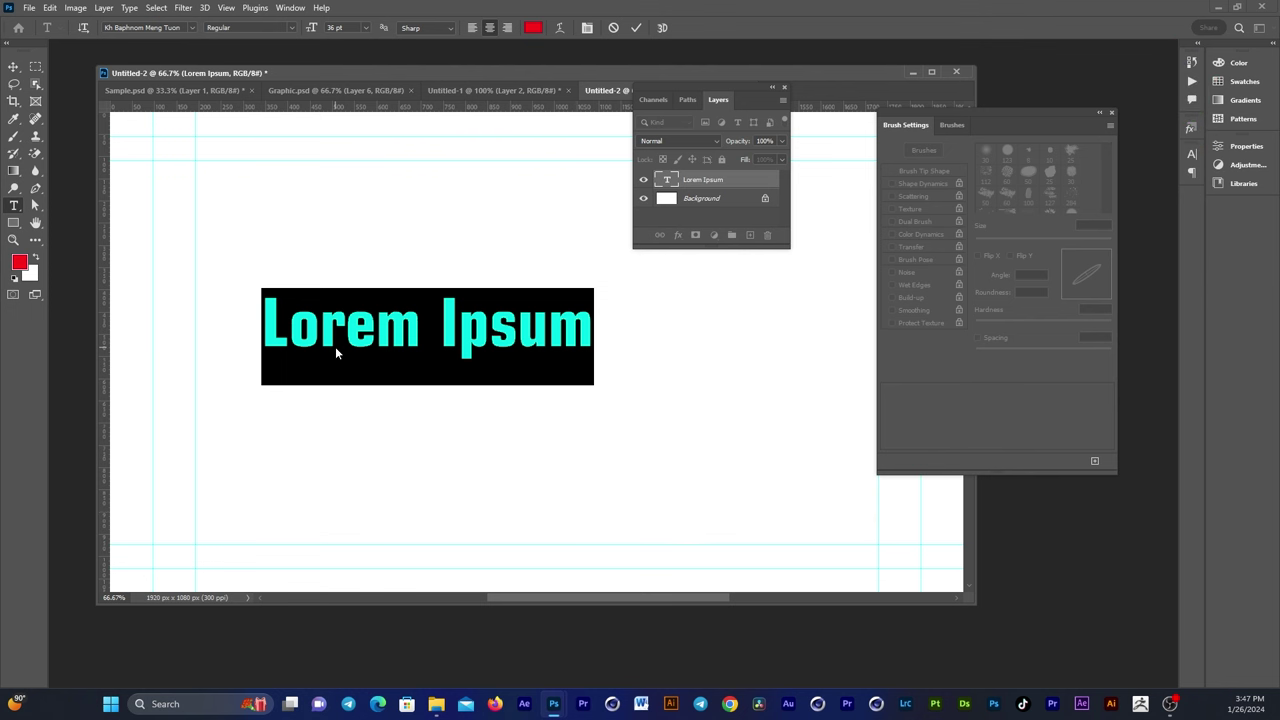
text(ន)
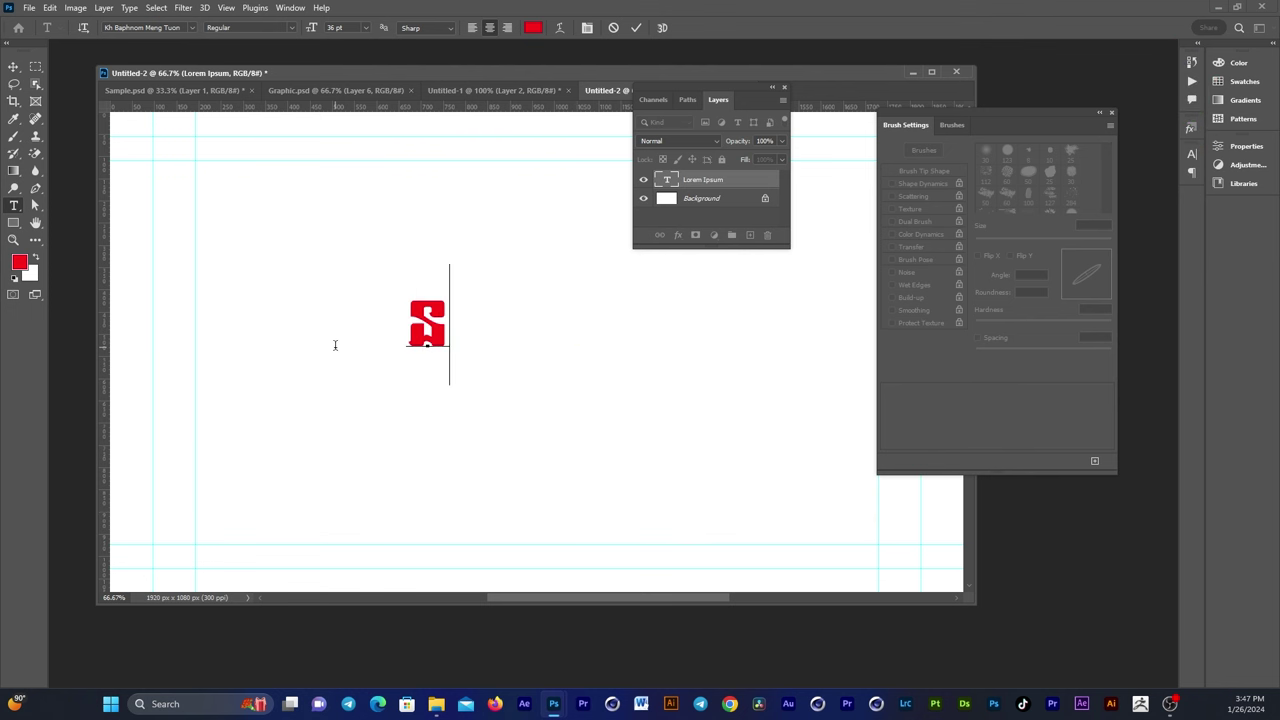
text(ិស្សស)
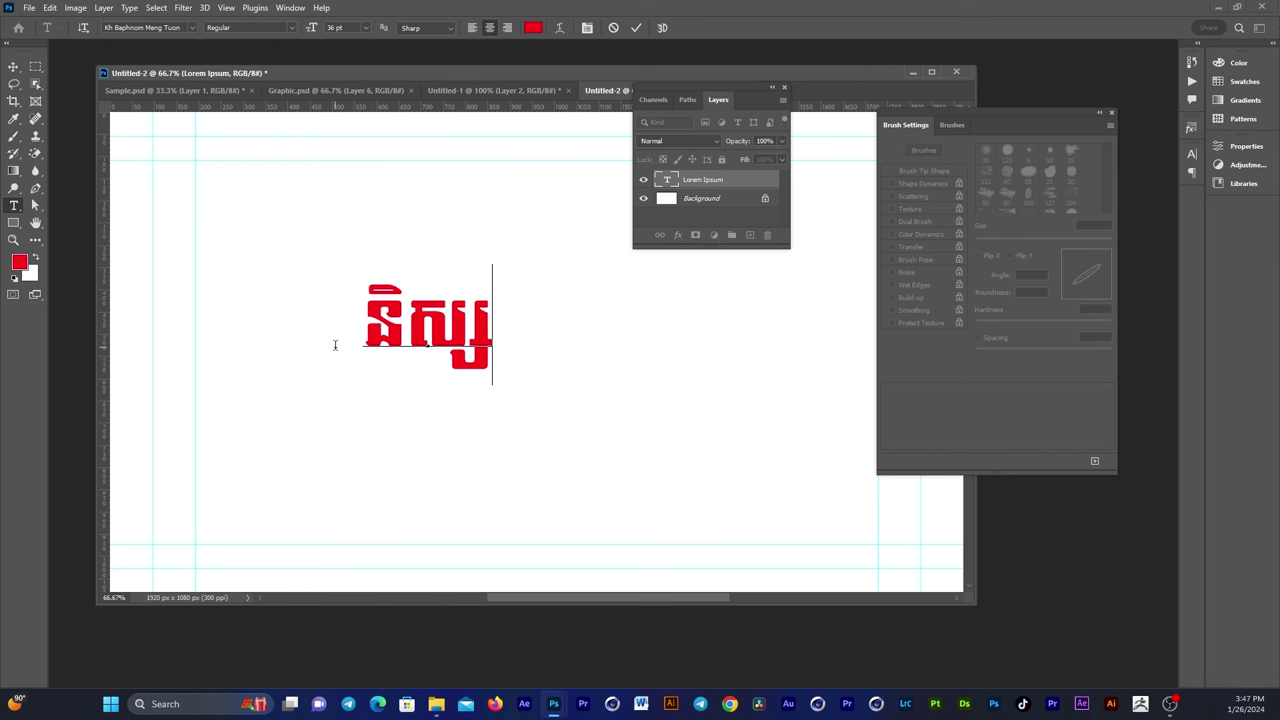
text(ិ)
text(យ)
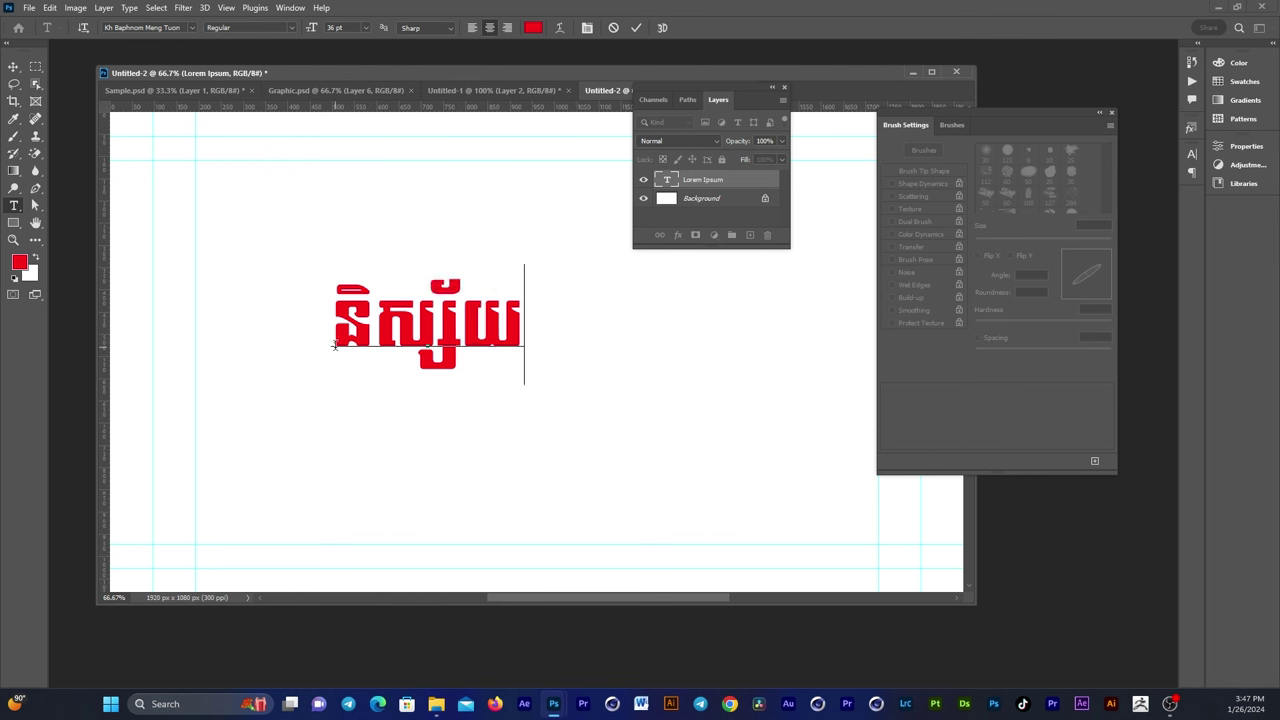
text(ស្)
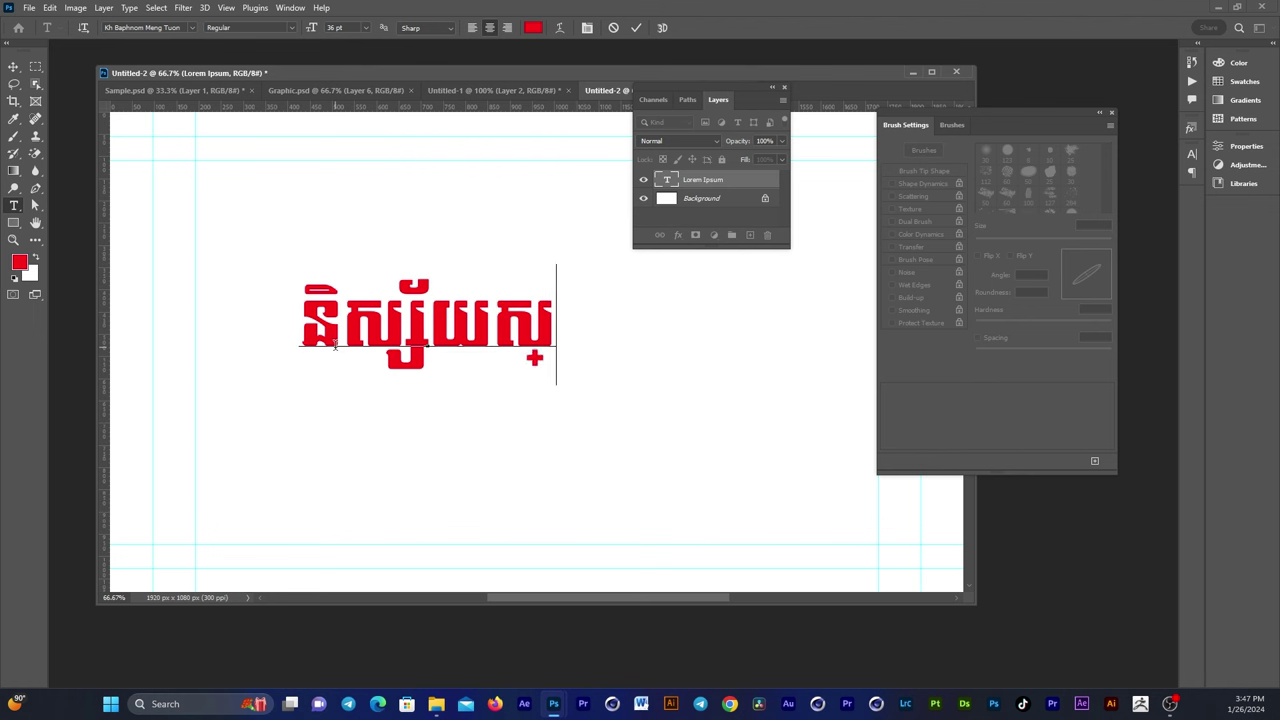
text(នេហ)
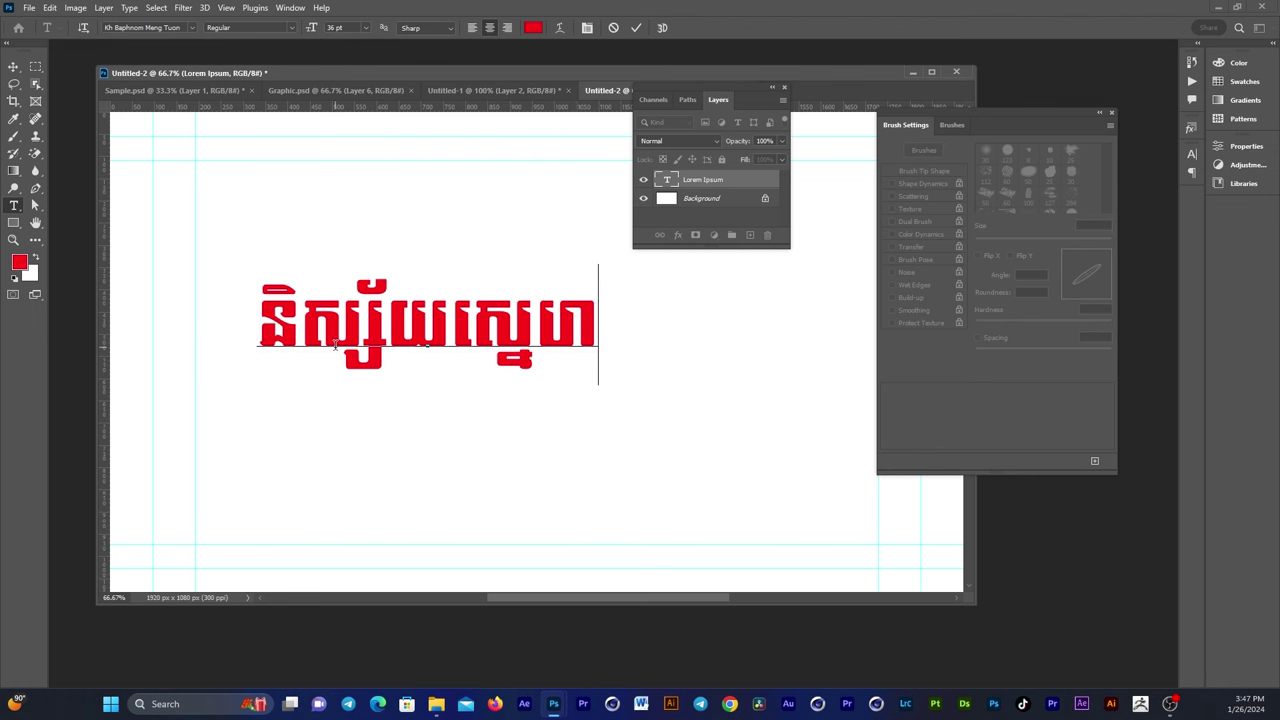
text())
key(BackSpace)
text(៍)
key(ctrl+a)
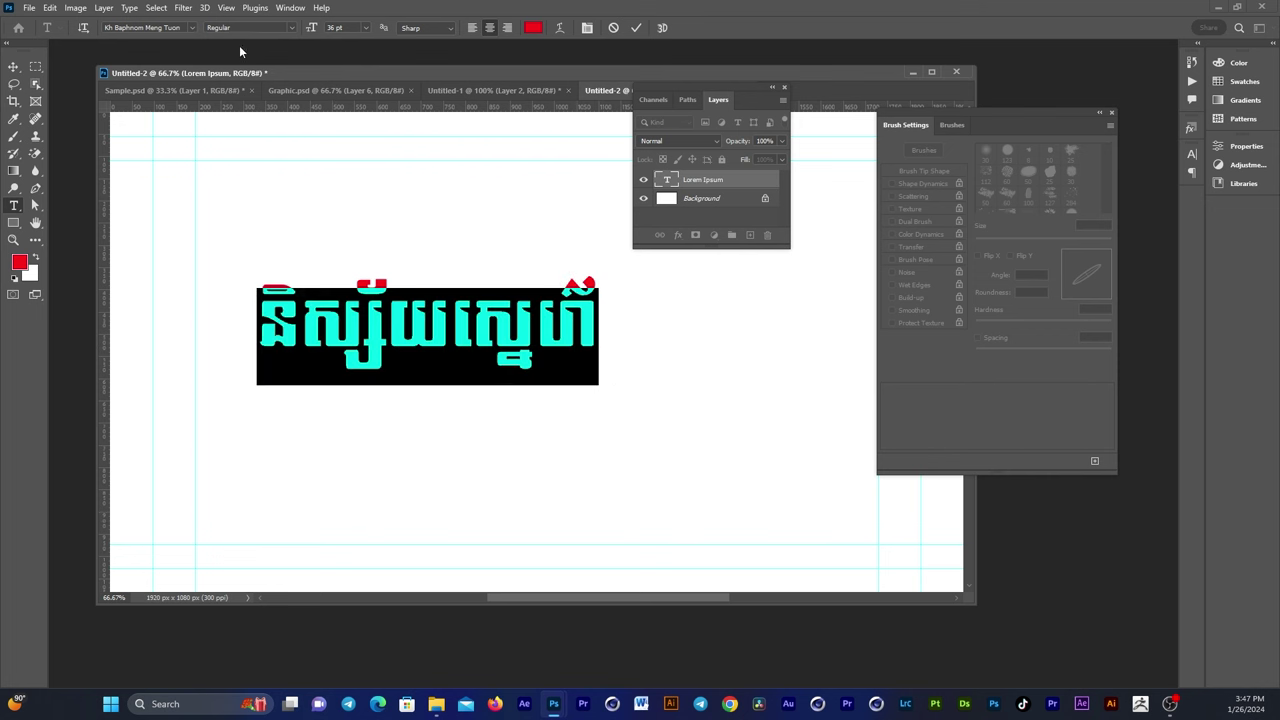
- Apply an italic Khmer font to the selected phrase and commit the text
click(192, 28)
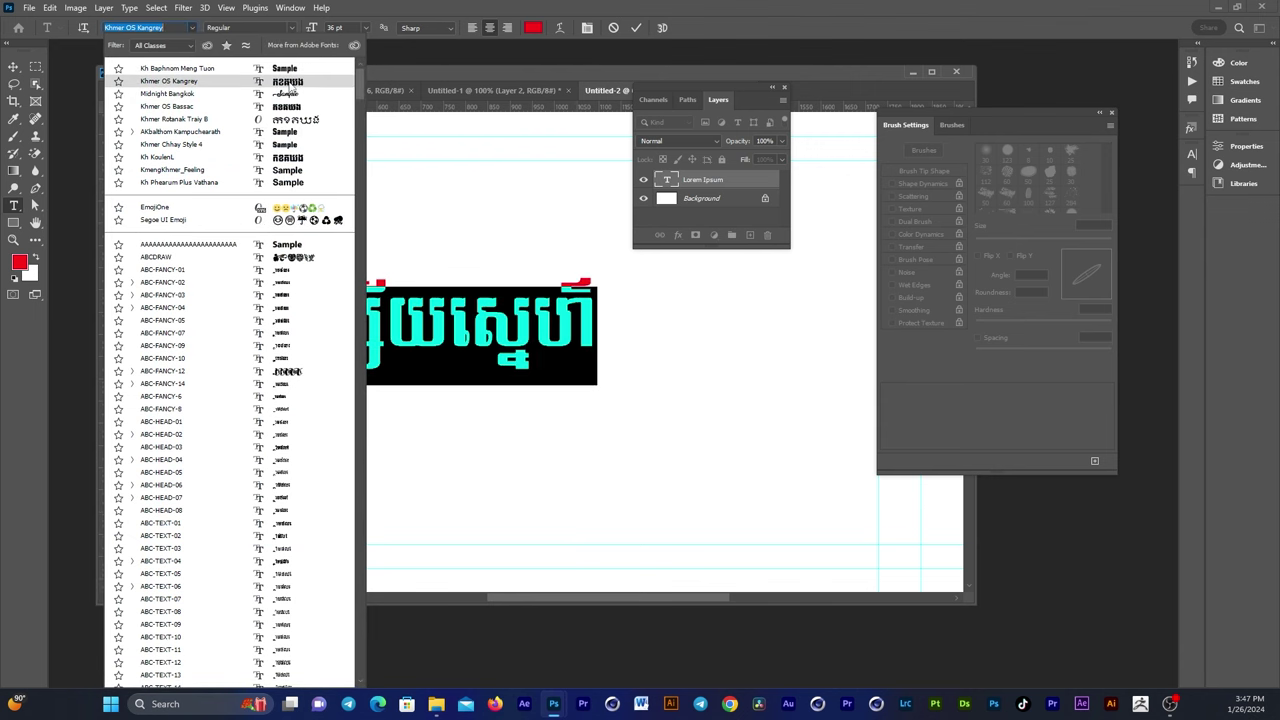
scroll(255, 365, down, 2)
scroll(245, 383, down, 3)
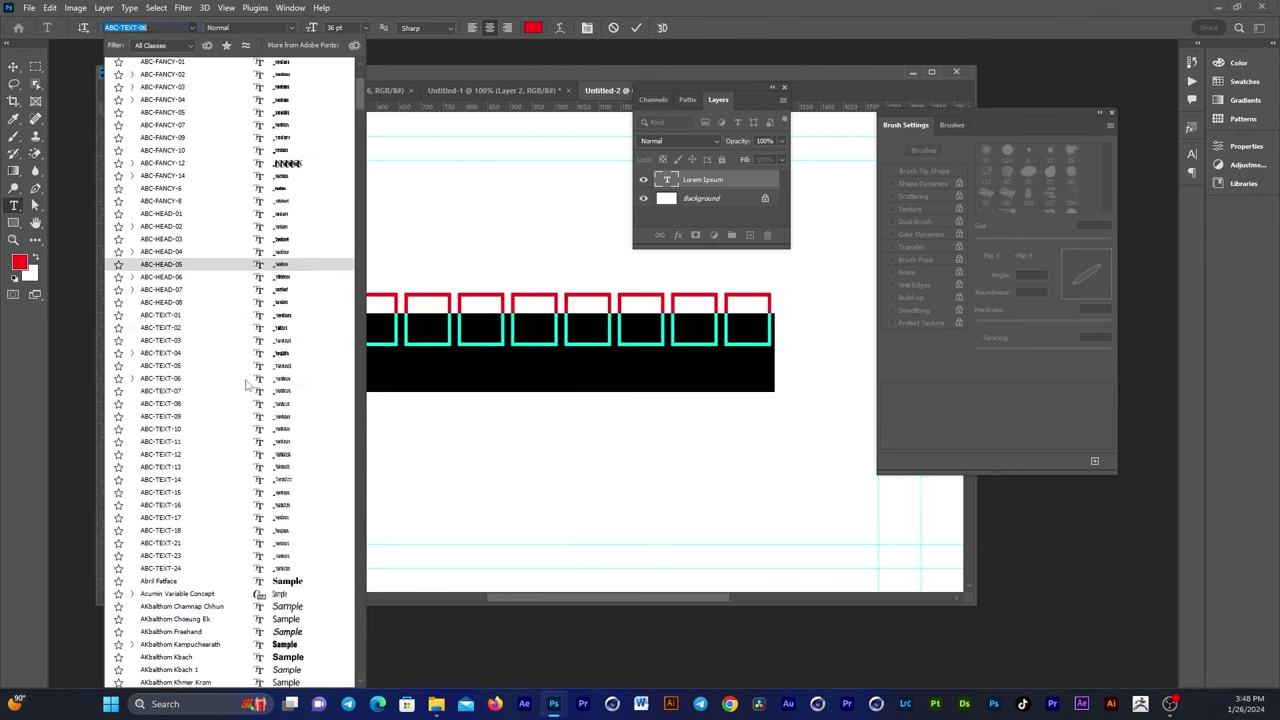
scroll(245, 383, down, 10)
scroll(244, 420, down, 2)
scroll(243, 460, down, 2)
scroll(242, 490, down, 1)
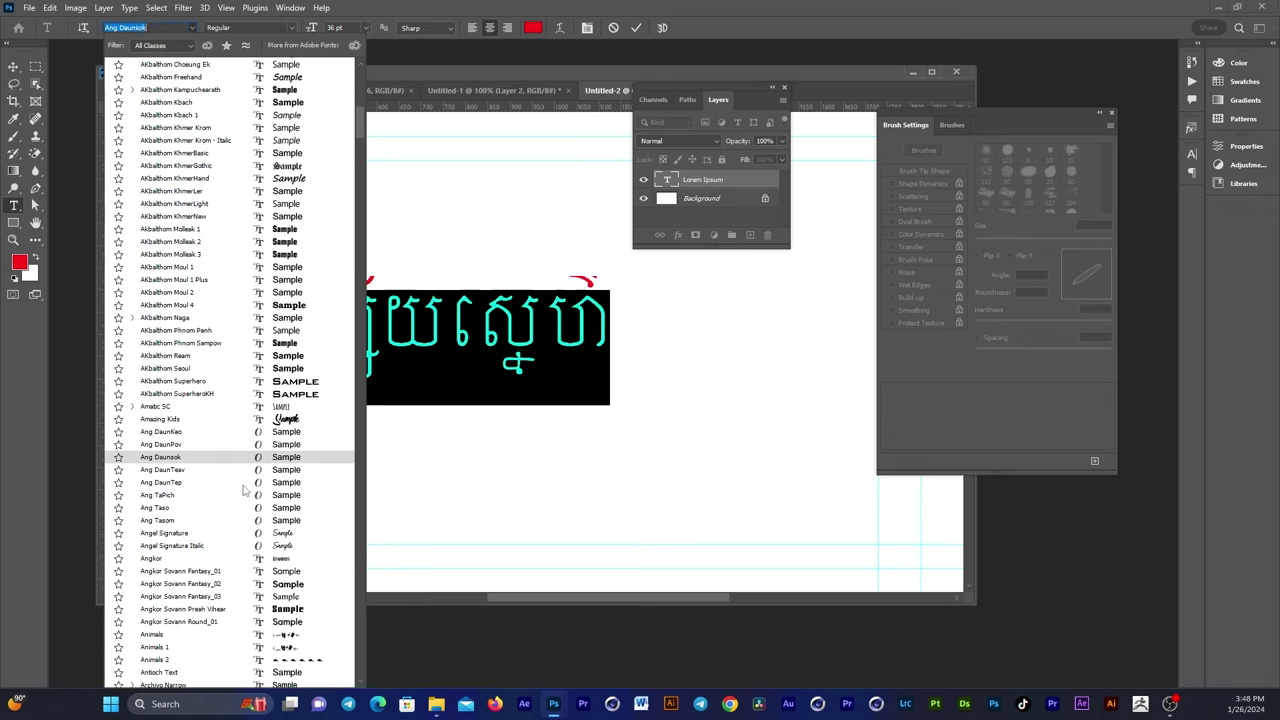
key(Escape)
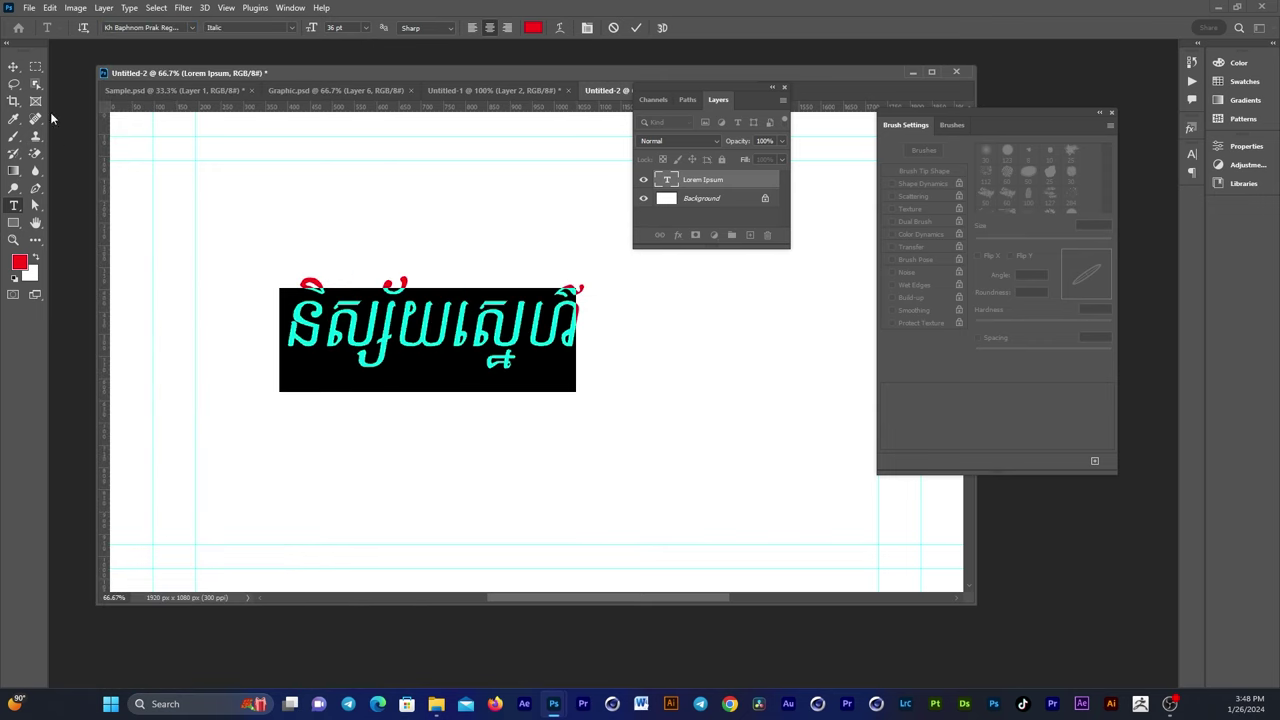
click(13, 66)
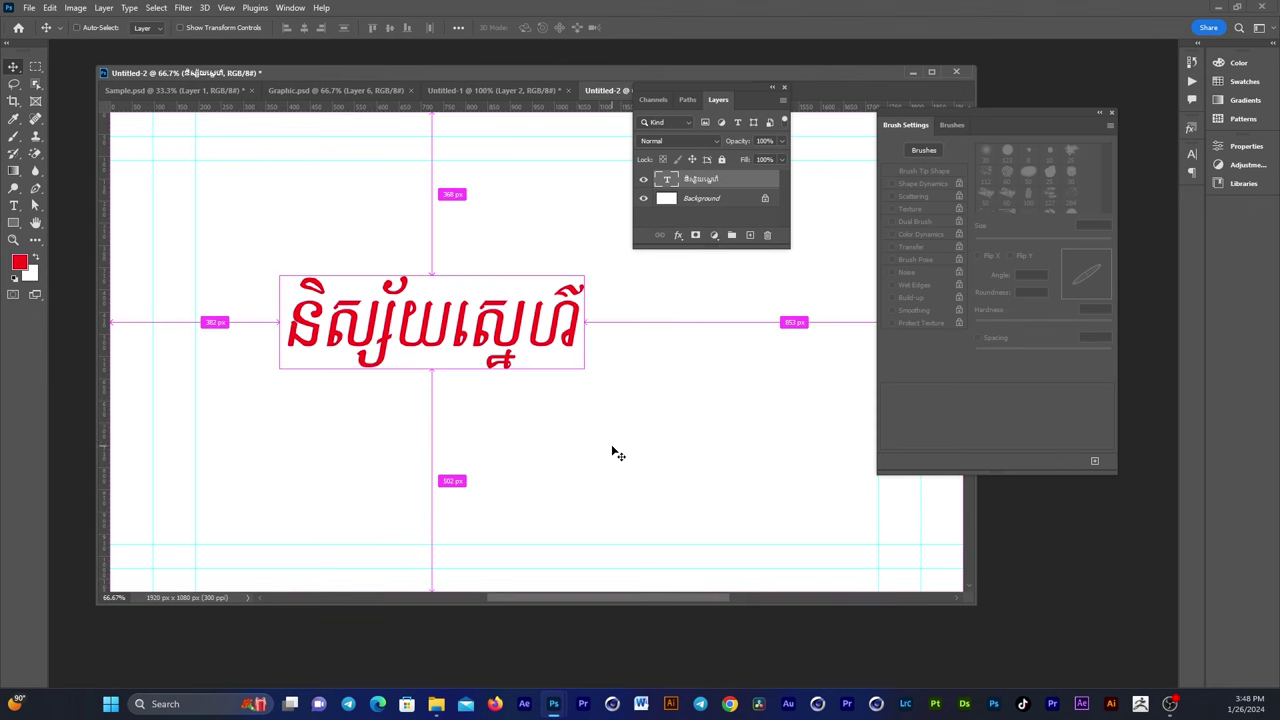
- Scale the Khmer text to about 203% with Free Transform so it spans the canvas
key(ctrl+t)
drag(266, 264, 153, 218)
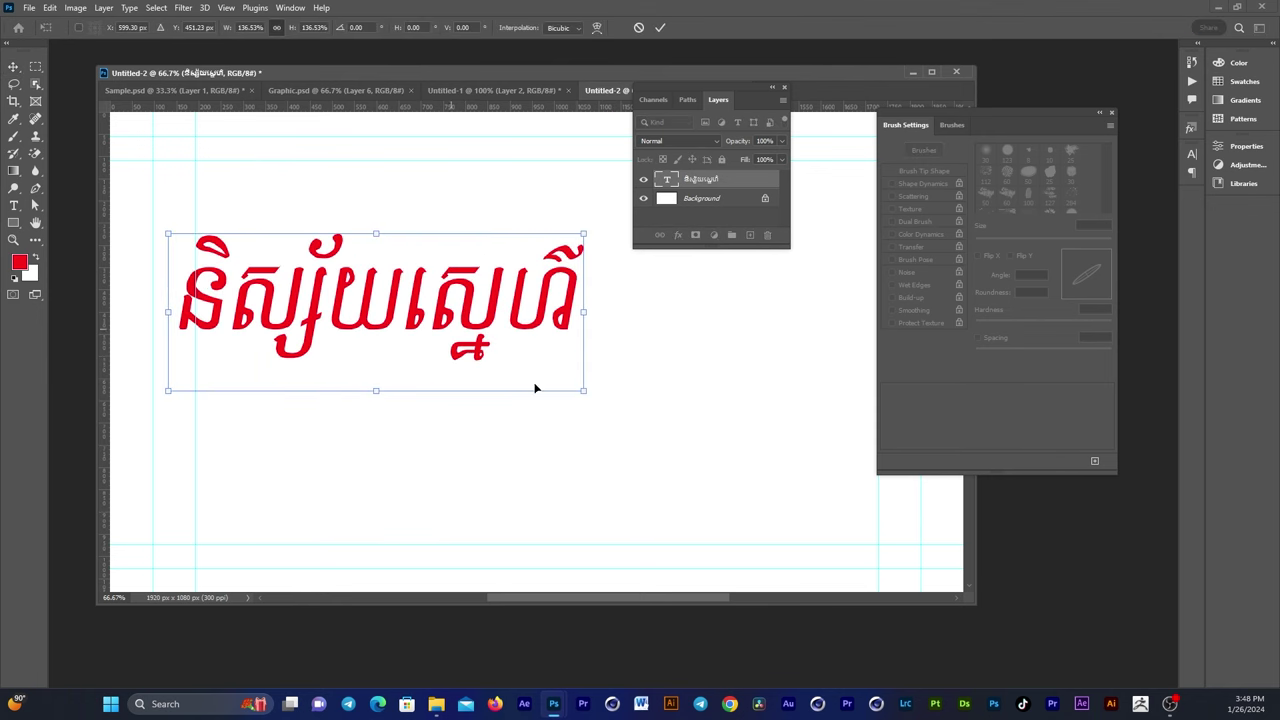
drag(582, 392, 788, 467)
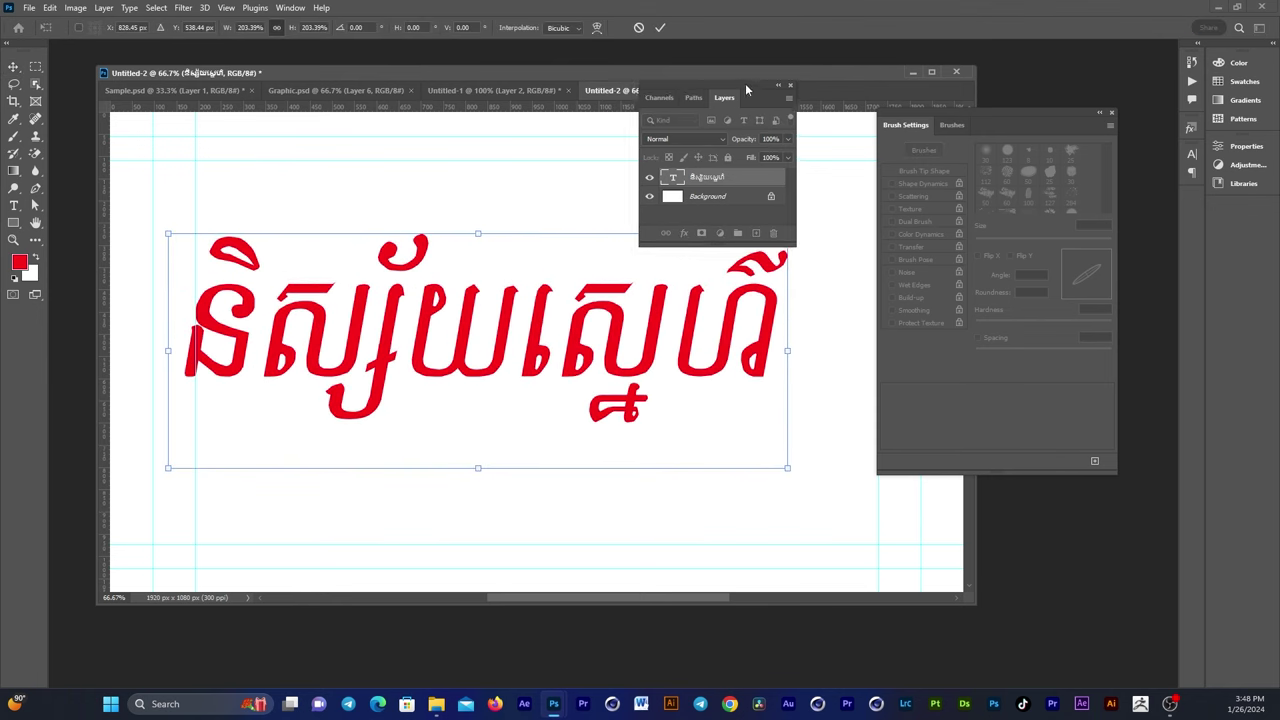
drag(738, 88, 808, 90)
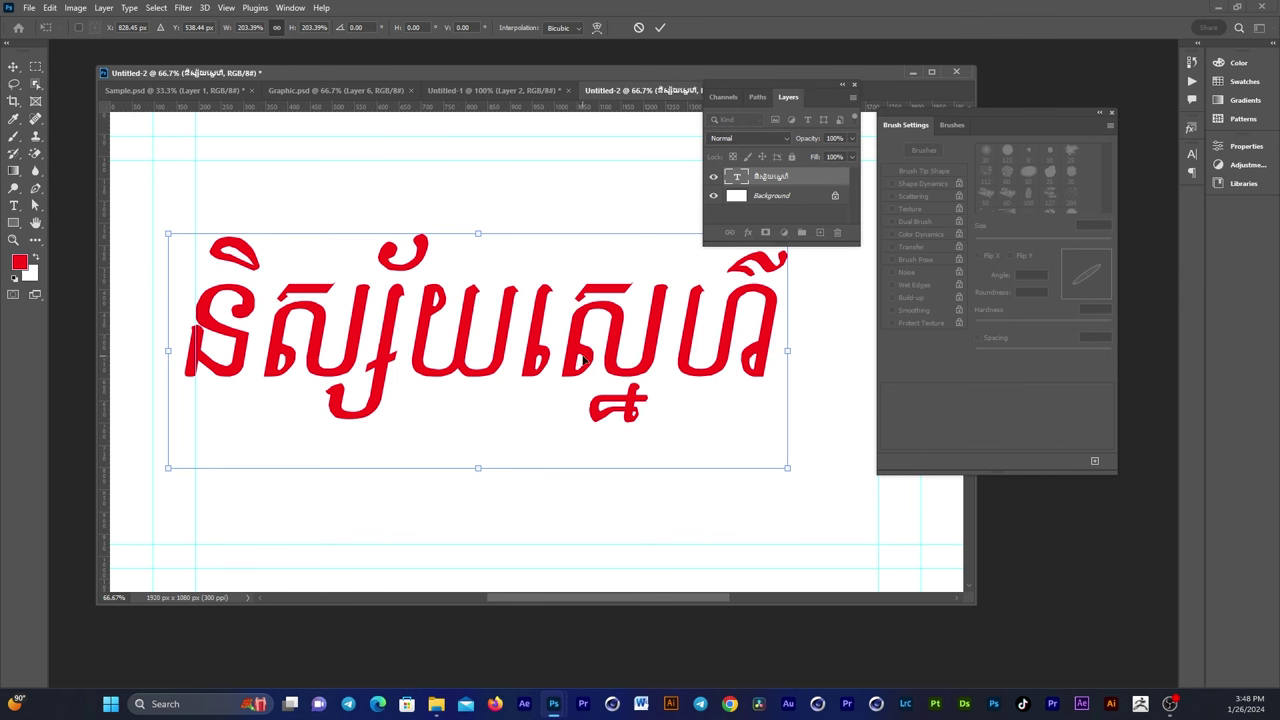
key(Return)
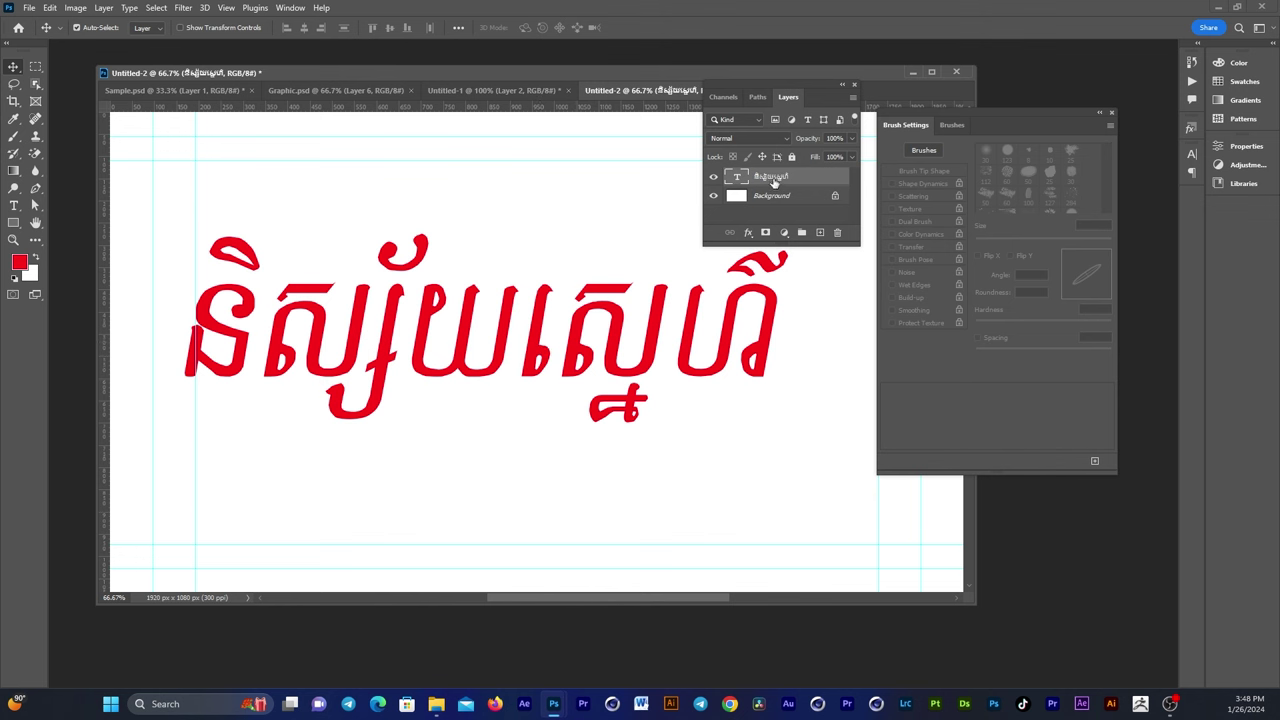
- Convert the Khmer text layer into a work path and hide the red text layer
right_click(803, 180)
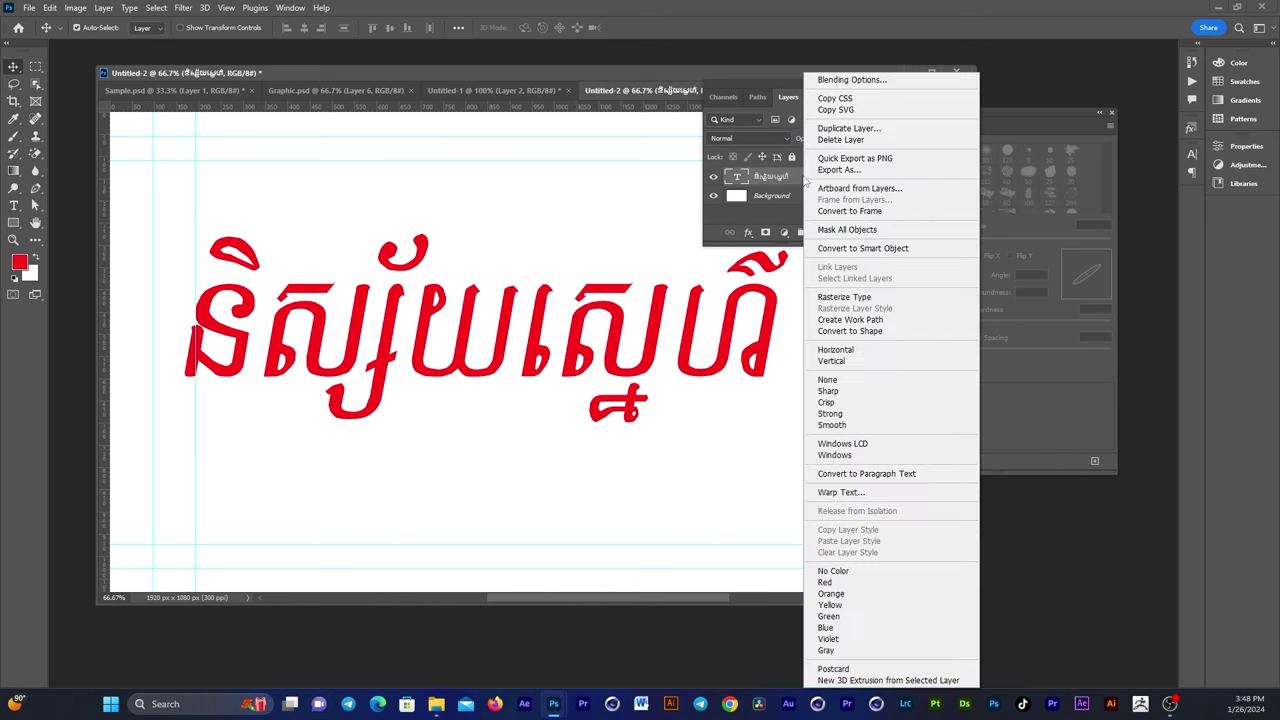
click(838, 320)
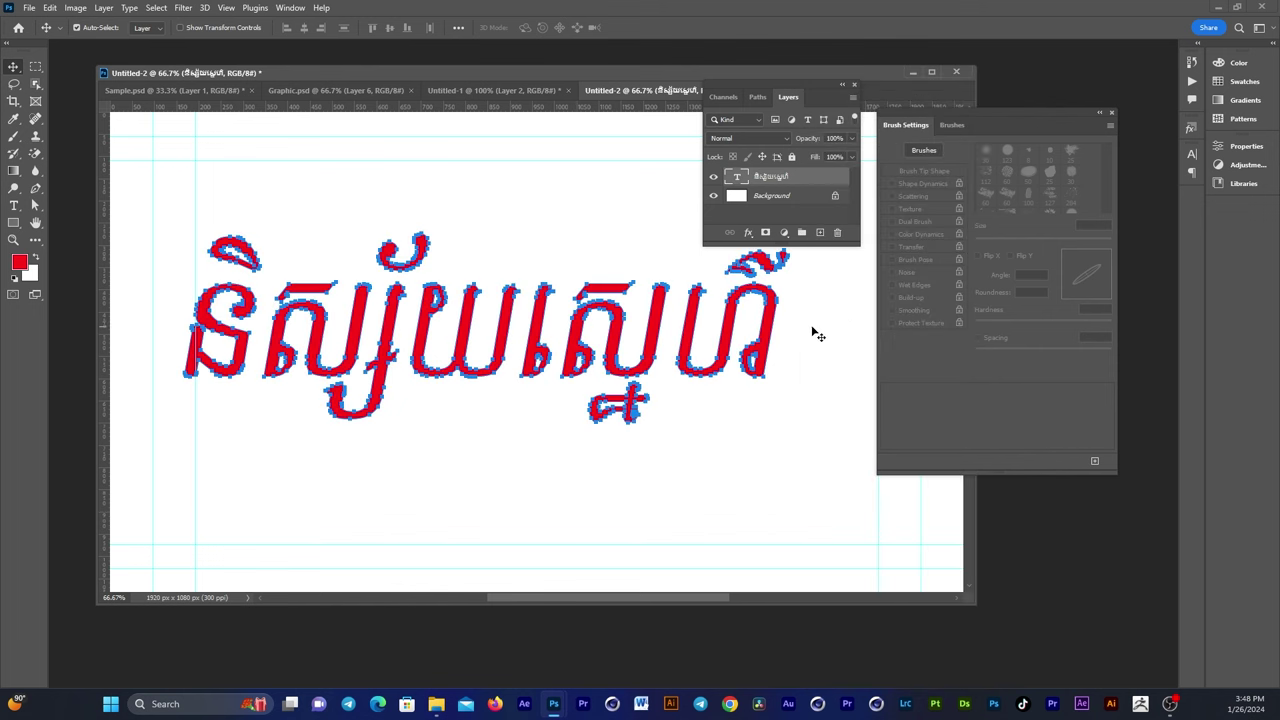
click(713, 176)
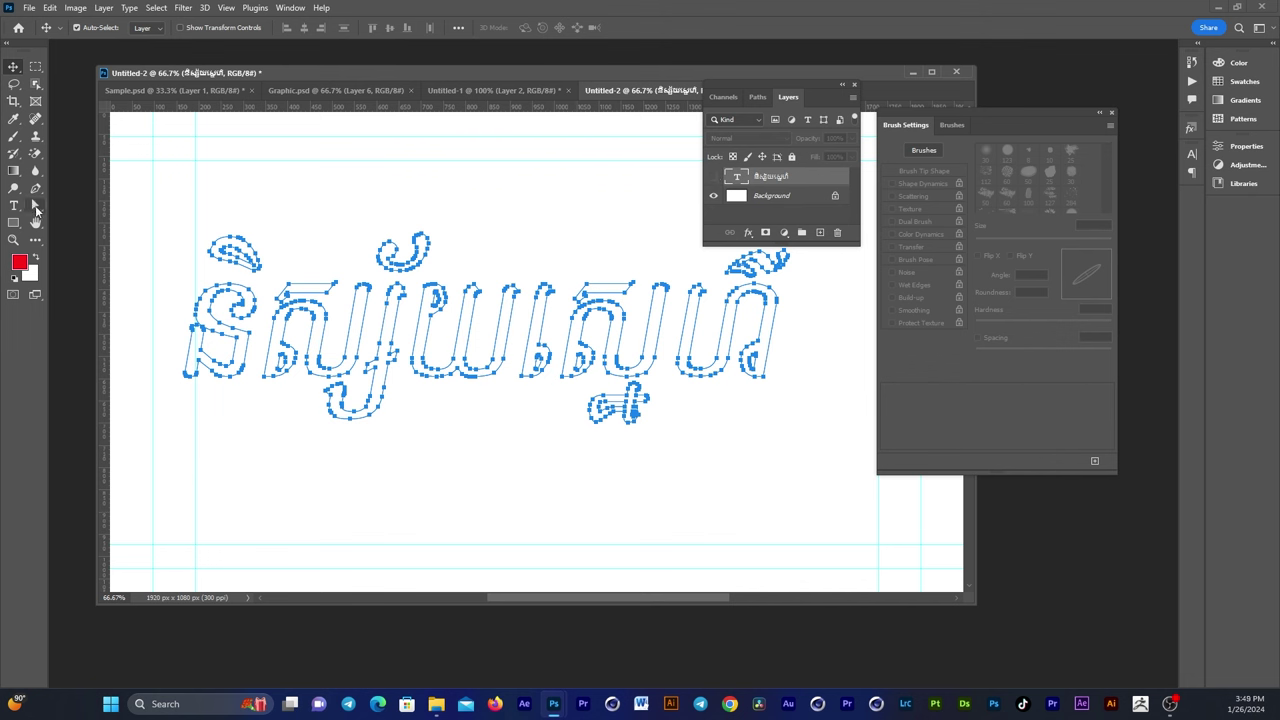
- With Direct Selection, zoom in and marquee-select the subscript stroke's right-end anchors
click(36, 210)
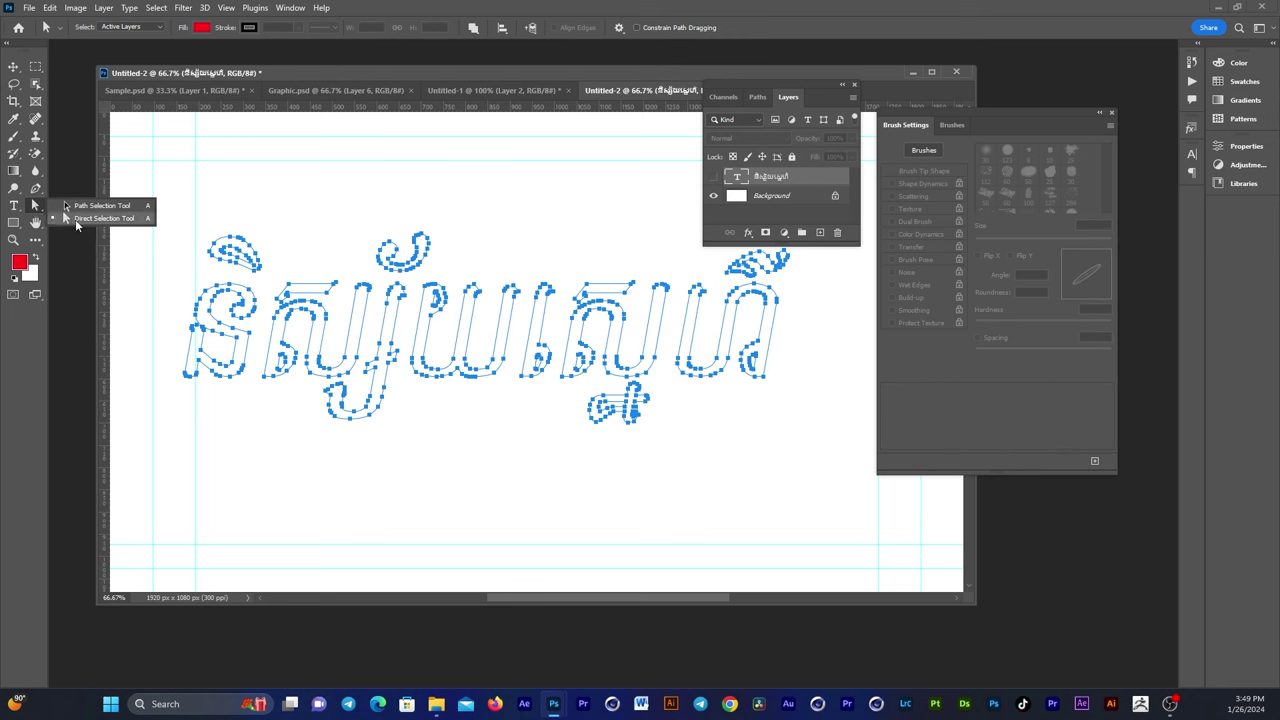
click(76, 218)
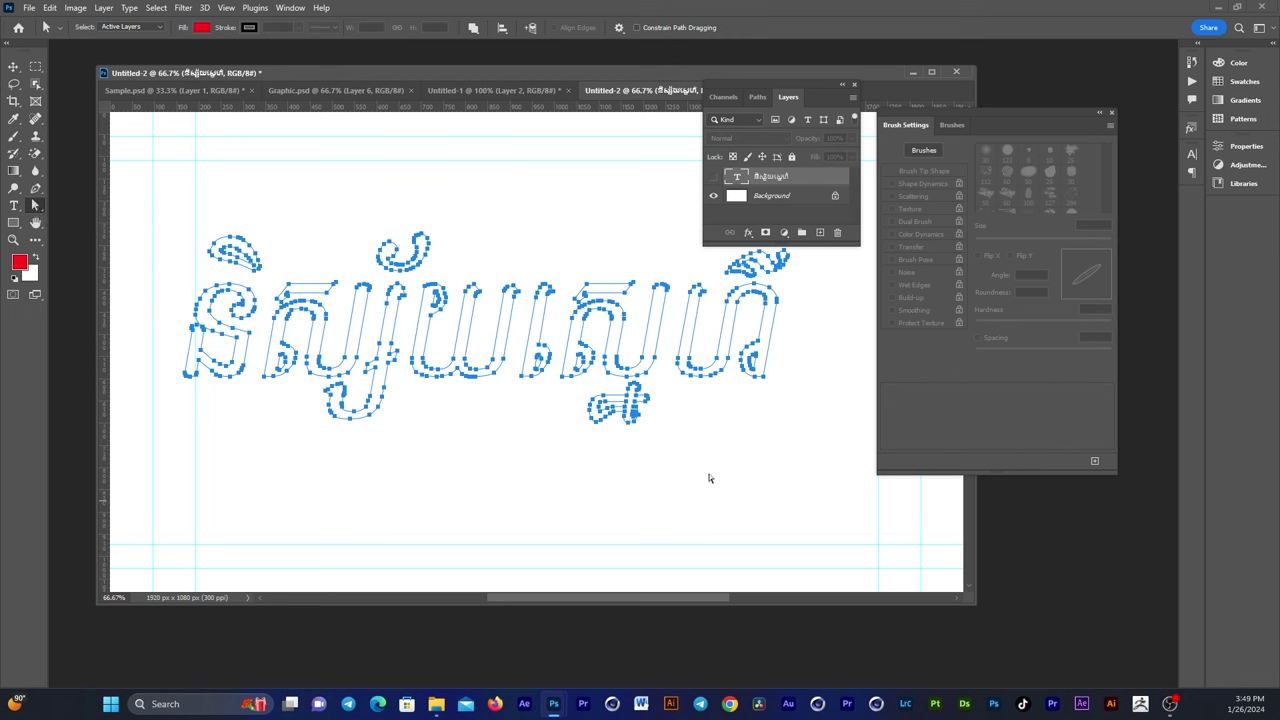
ctrl+click(671, 417)
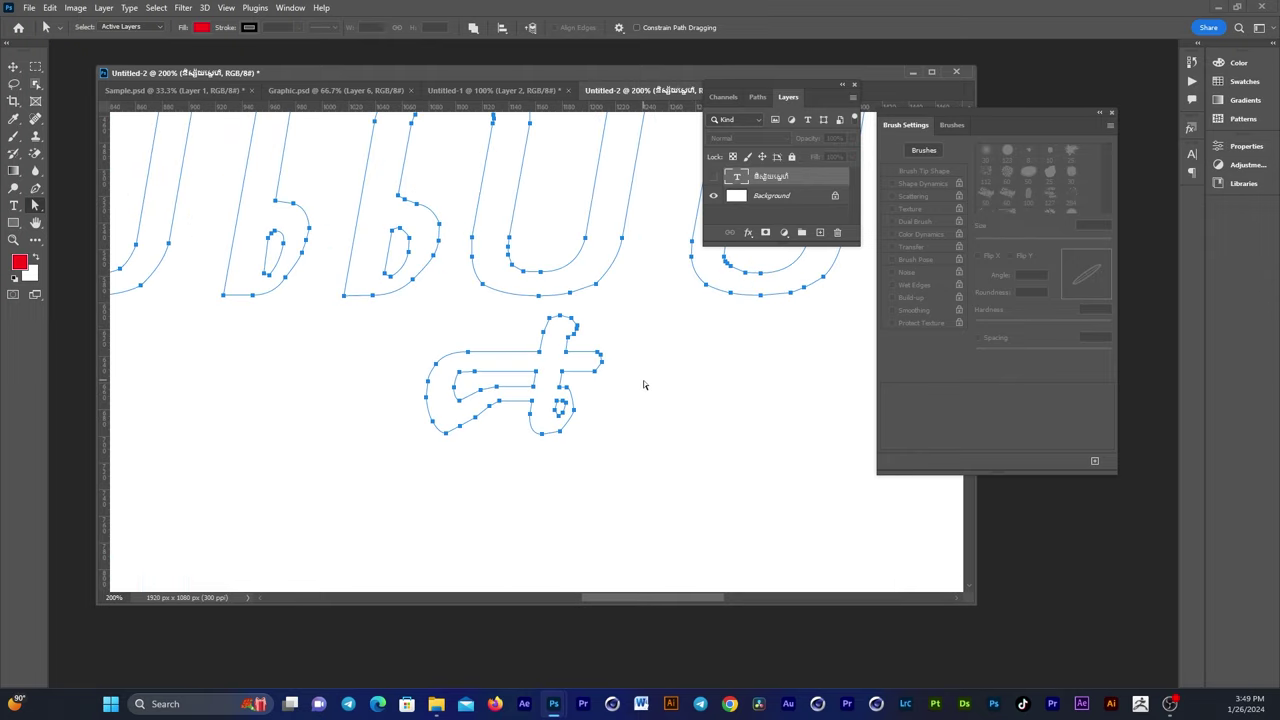
drag(643, 348, 580, 385)
- Stretch the selected subscript stroke anchors far rightward with Free Transform Points and commit
click(49, 8)
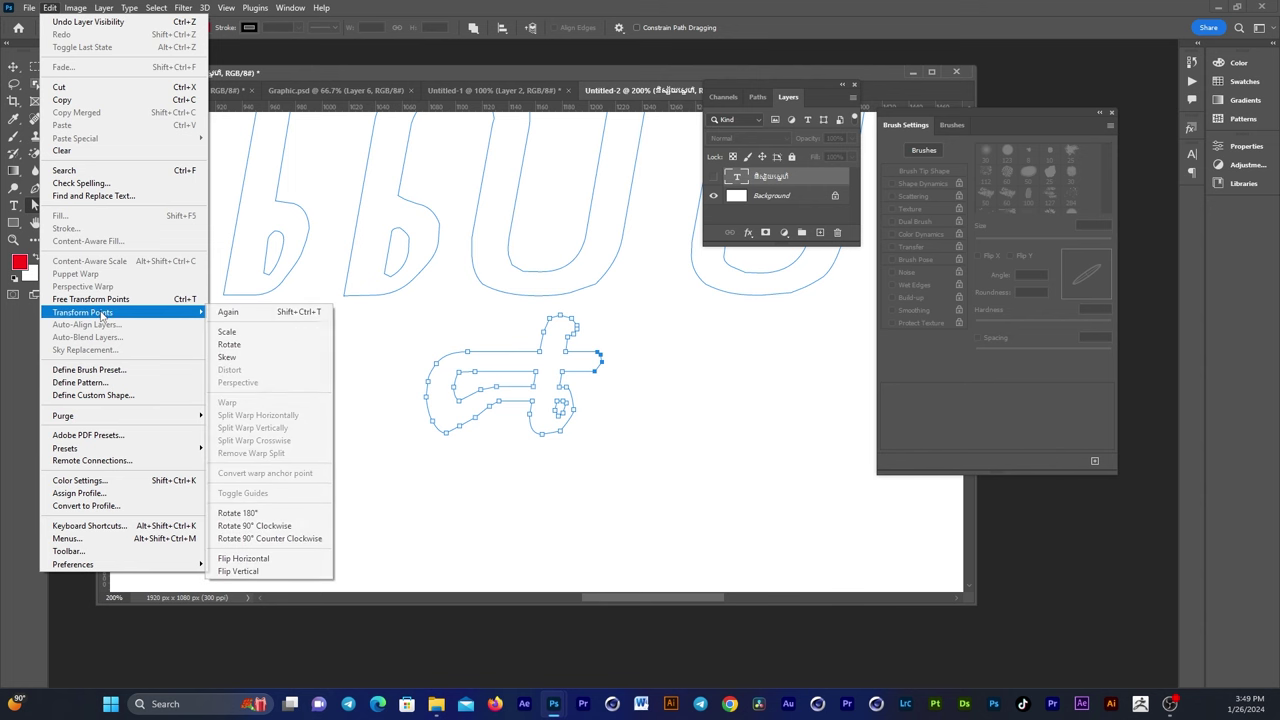
click(190, 299)
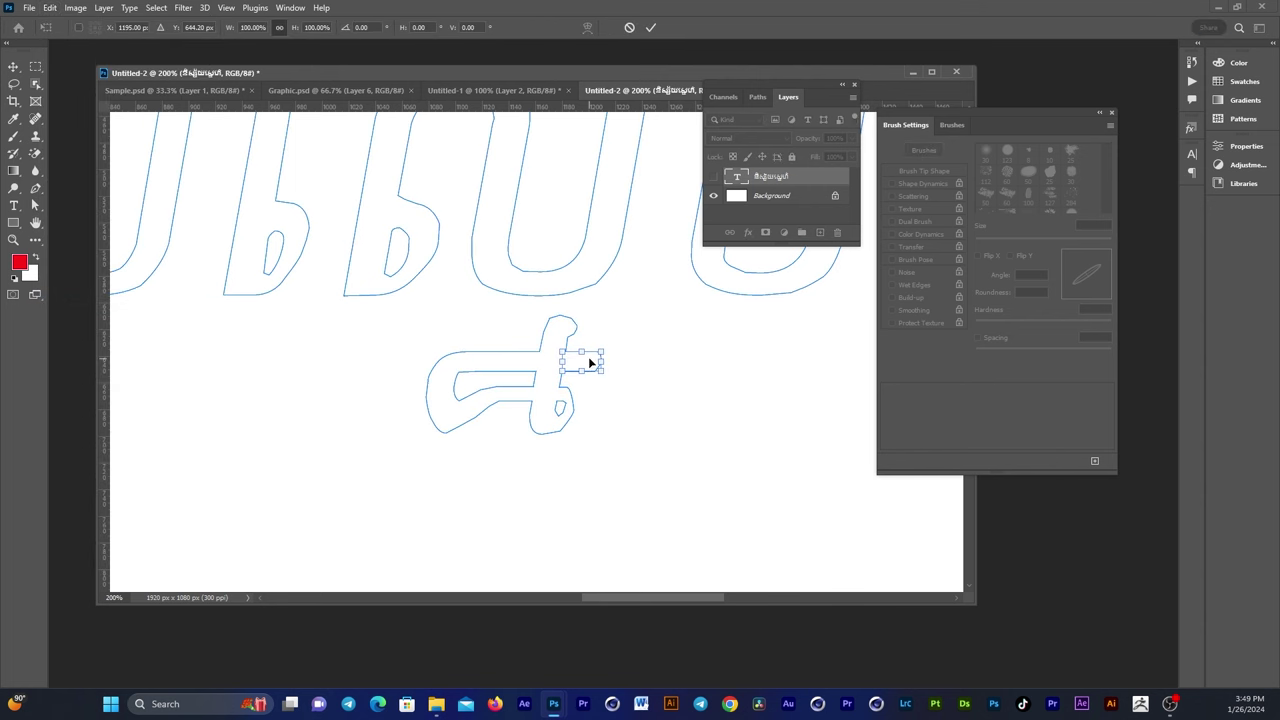
mouse_move(588, 361)
mouse_down()
mouse_move(746, 363)
mouse_move(475, 357)
mouse_move(645, 361)
mouse_up()
key(ctrl+minus)
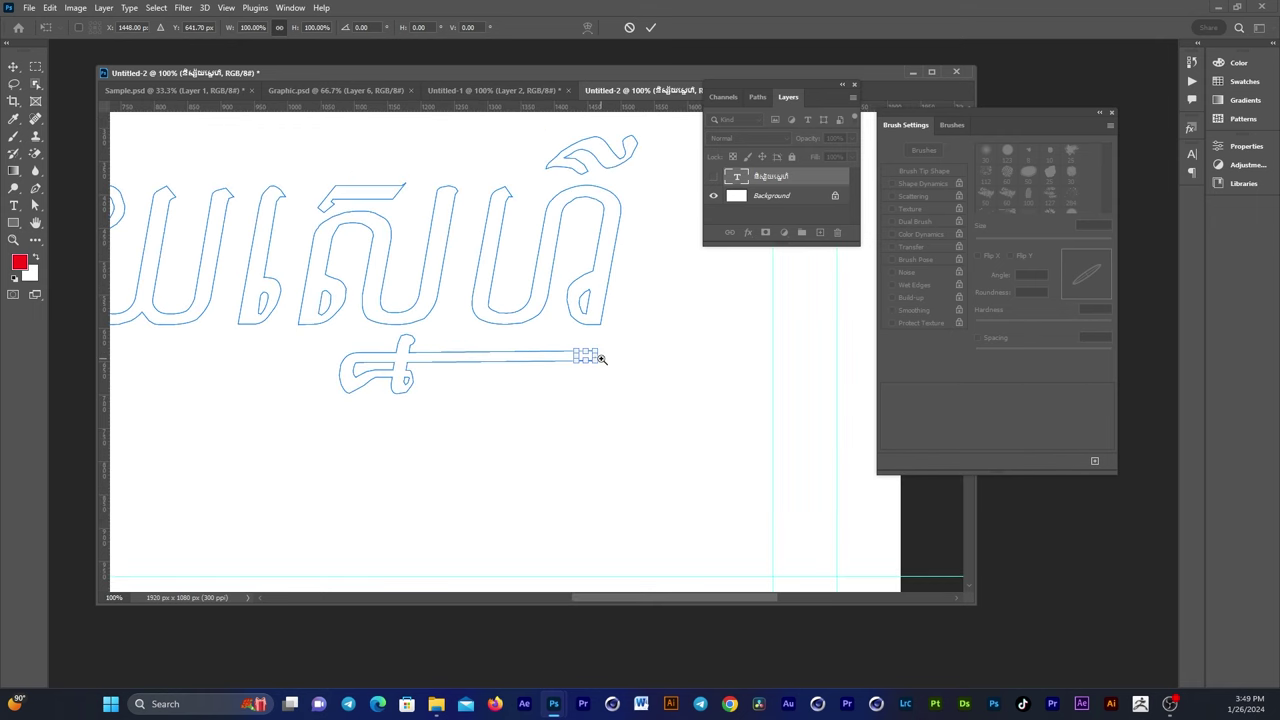
scroll(601, 358, up, 1)
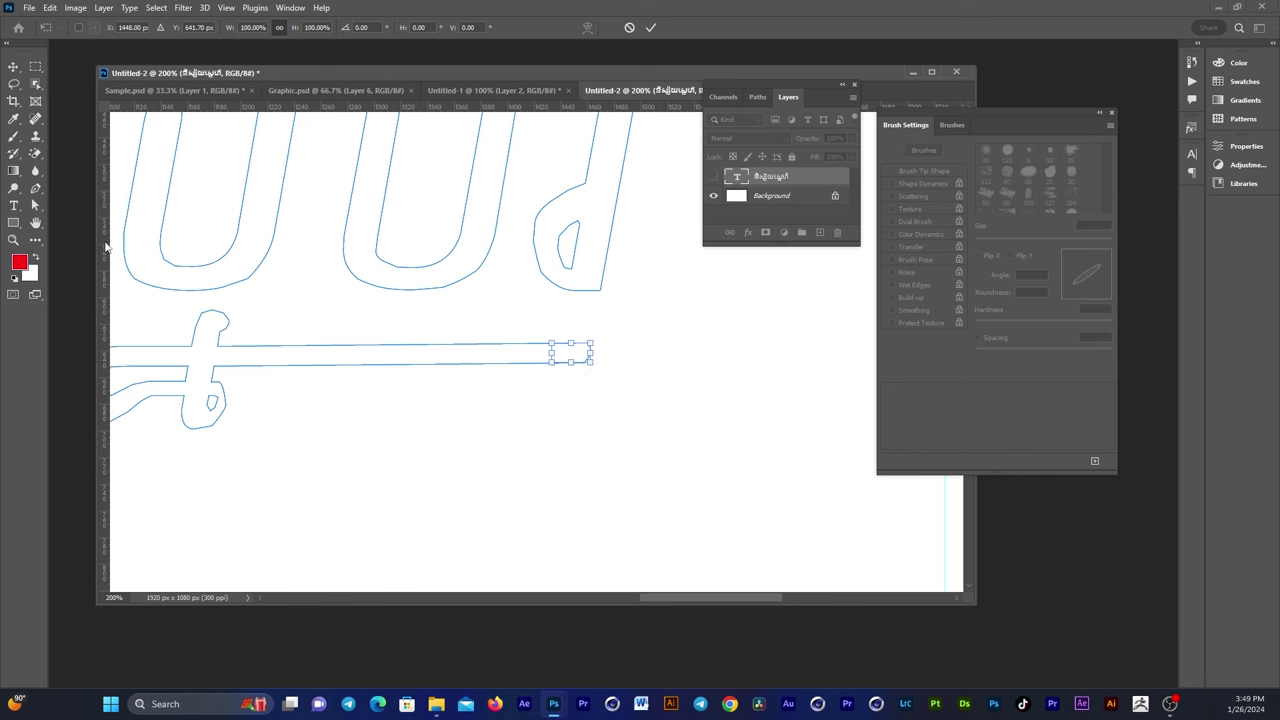
key(Return)
key(a)
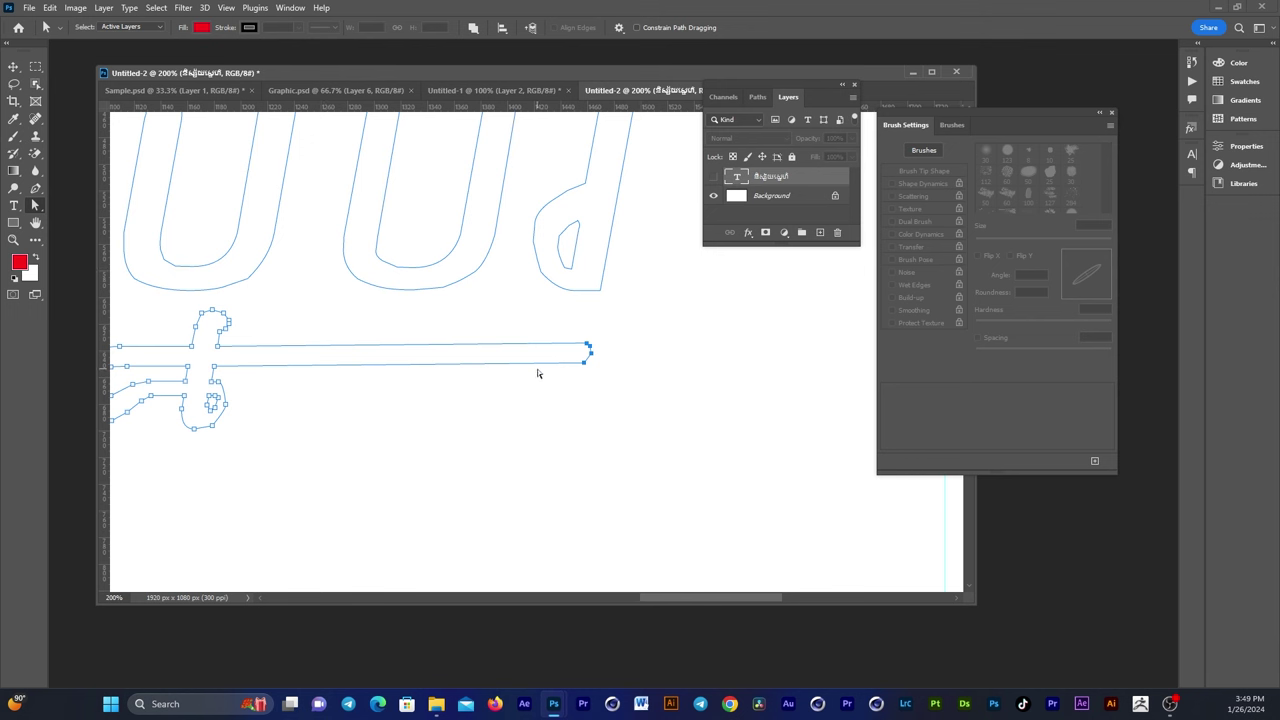
- Add two anchor points on the tail's top and bottom edges
click(36, 188)
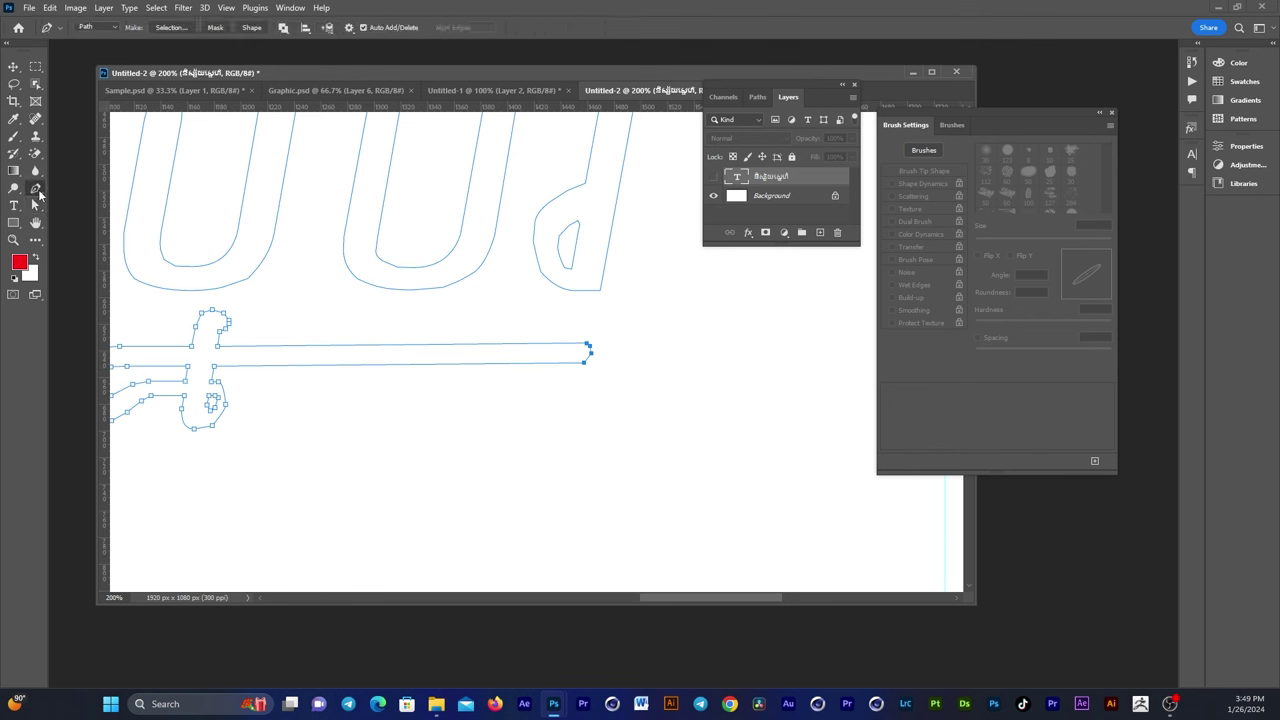
click(100, 226)
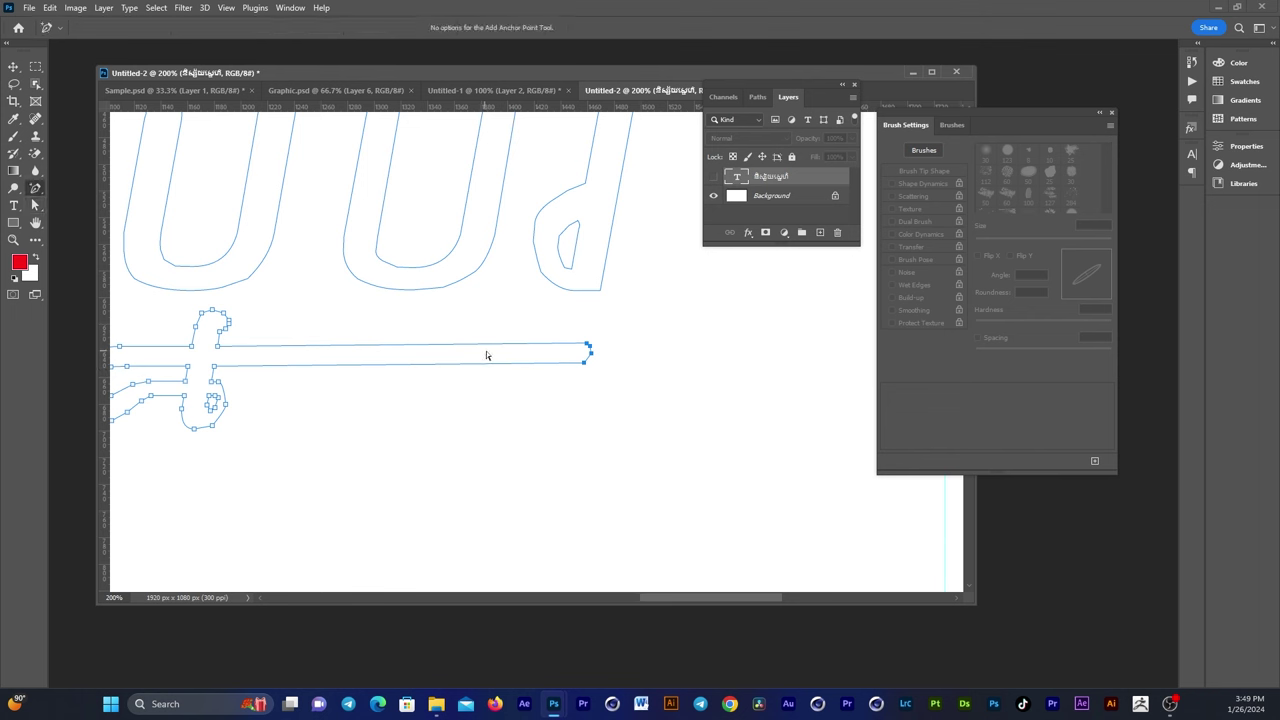
click(539, 344)
click(537, 364)
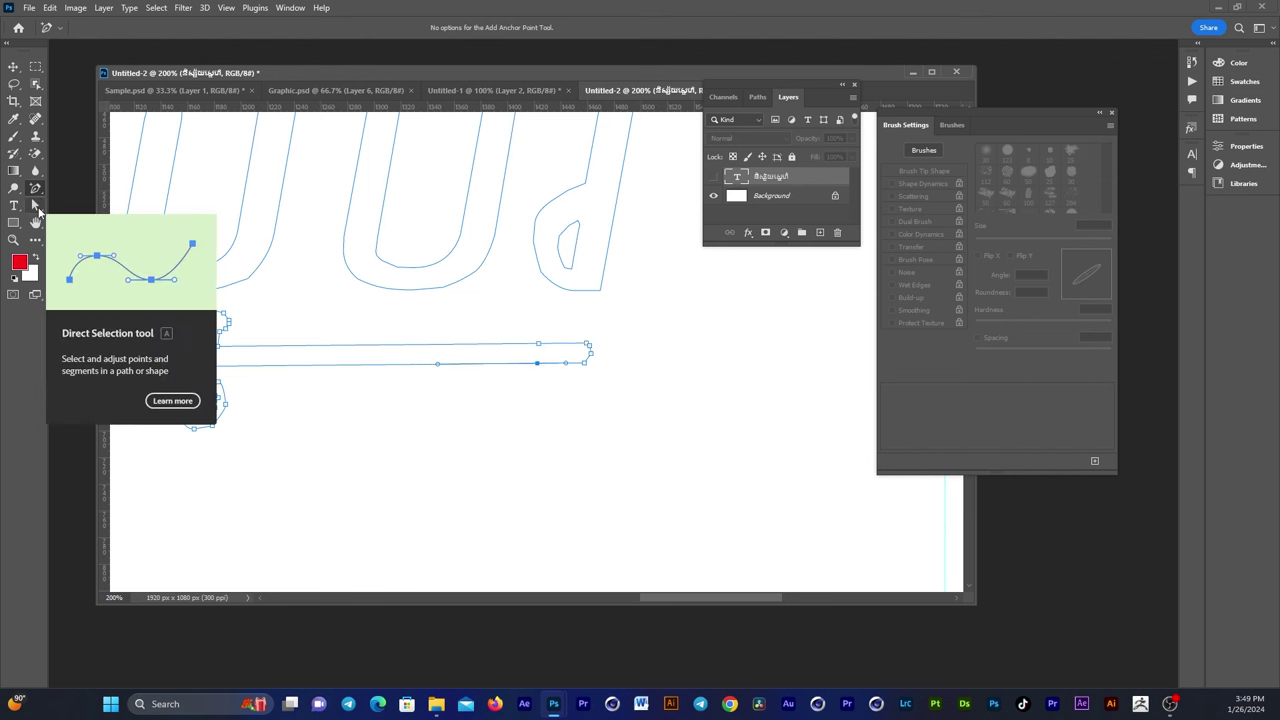
- Rotate the stroke's right-end anchors downward about 100° and commit
click(37, 207)
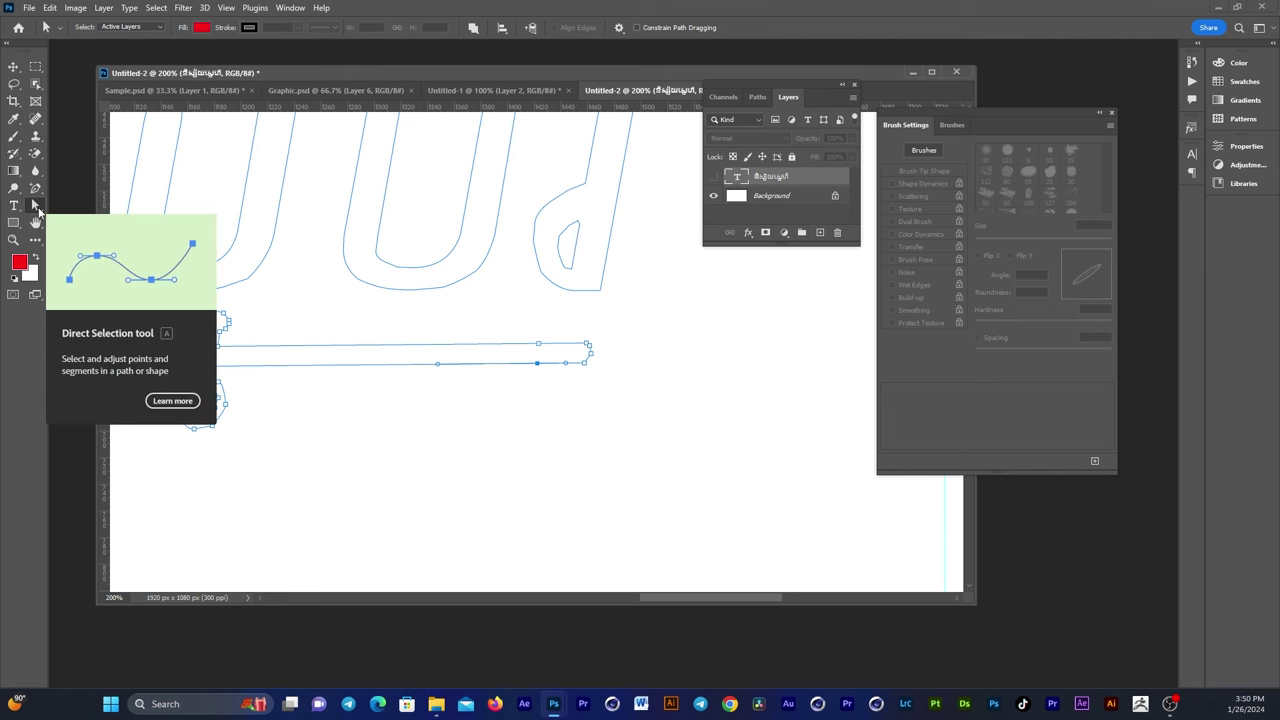
drag(643, 323, 563, 382)
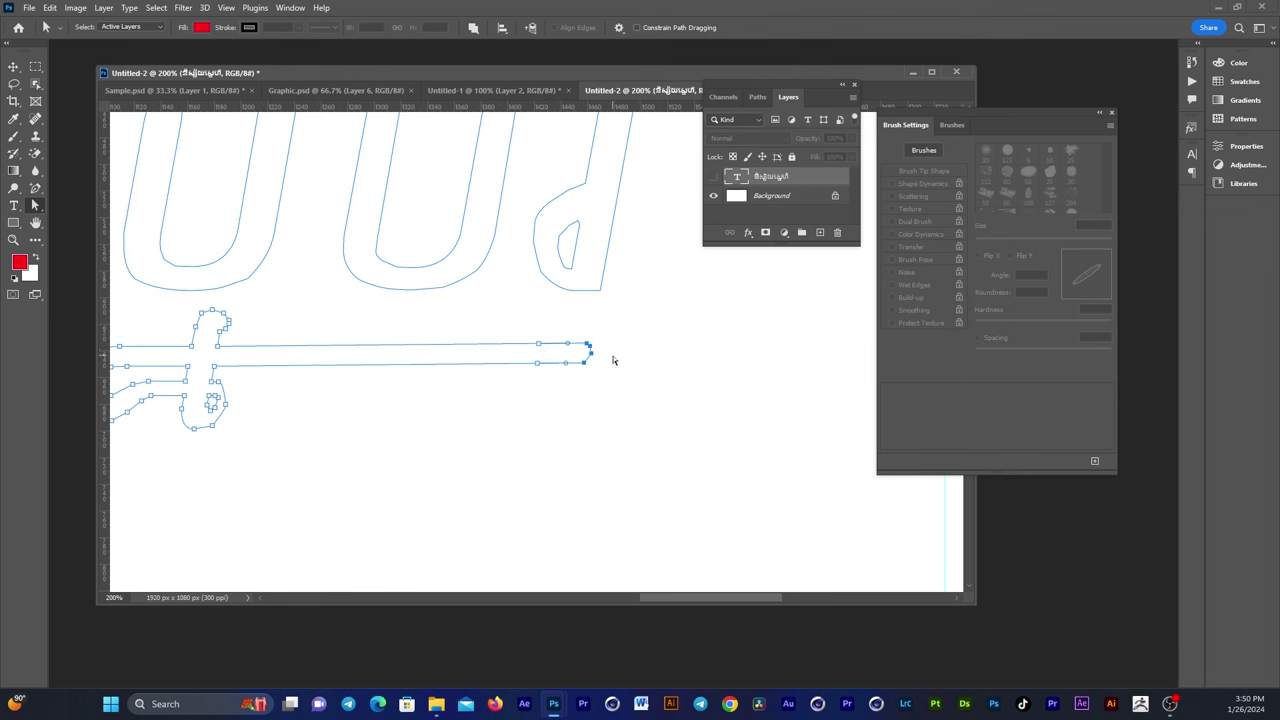
key(ctrl+t)
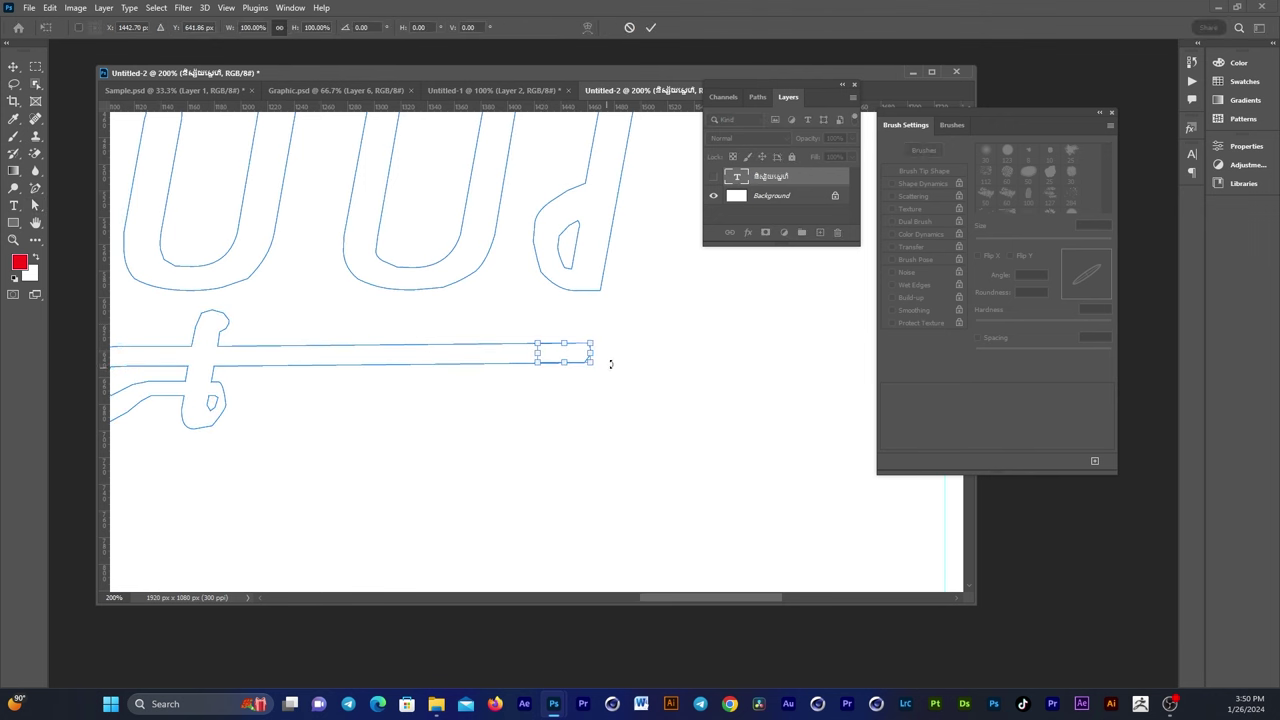
drag(620, 330, 641, 442)
mouse_move(564, 346)
mouse_down()
mouse_move(634, 363)
mouse_move(634, 403)
mouse_up()
drag(587, 343, 590, 379)
key(Return)
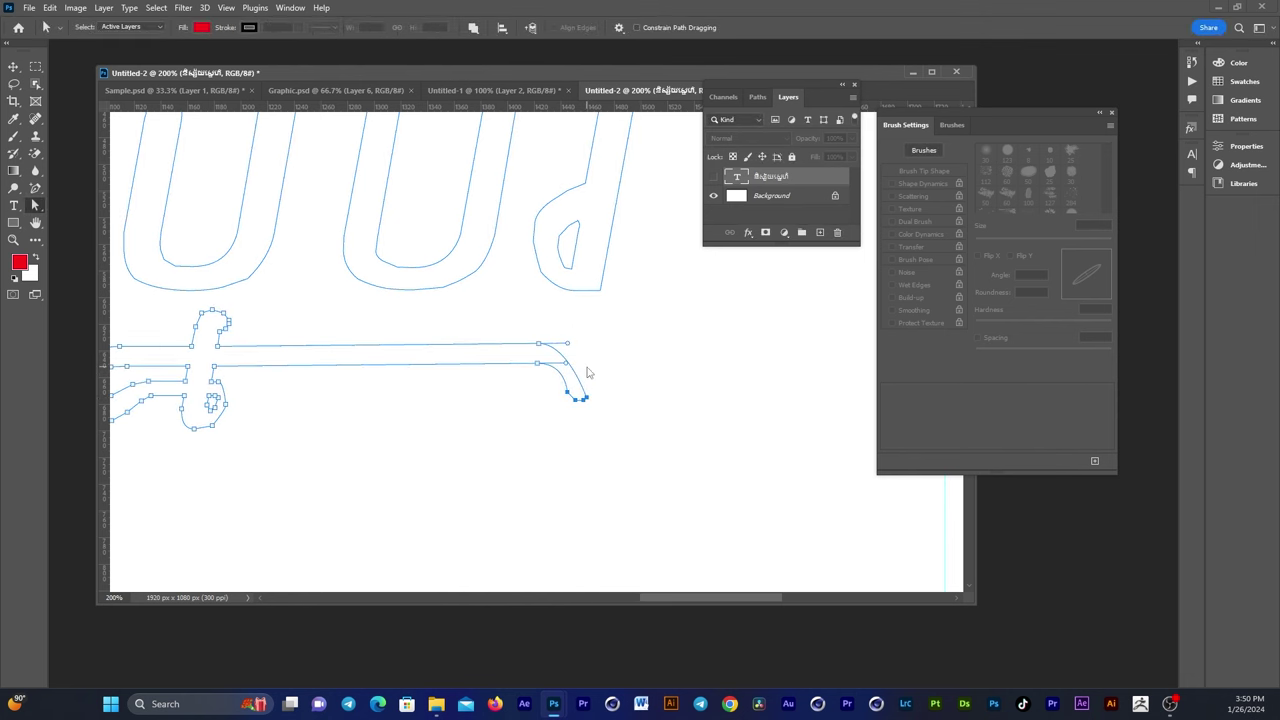
- Drag the hook's top-right anchor further right to smooth the curve
key(alt+space)
key(Escape)
drag(567, 350, 590, 346)
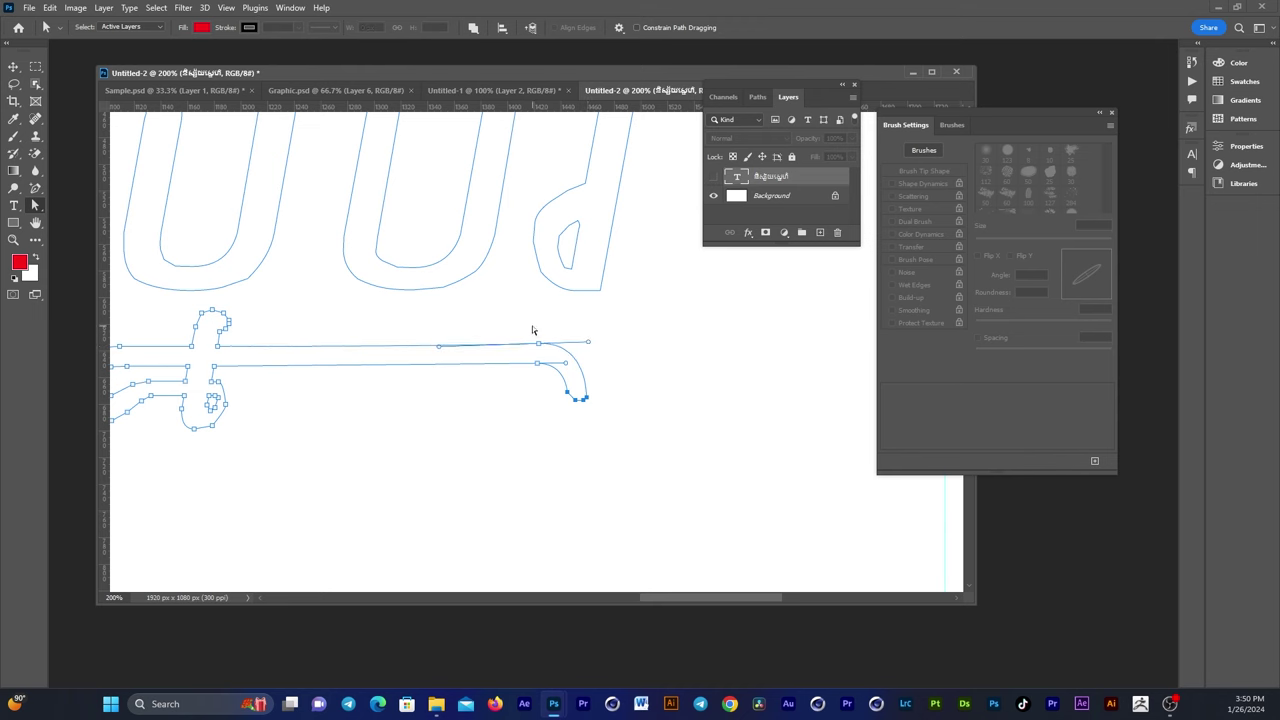
scroll(488, 340, down, 2)
- Stretch the first glyph ទ's bottom stem anchors down and to the left
click(597, 343)
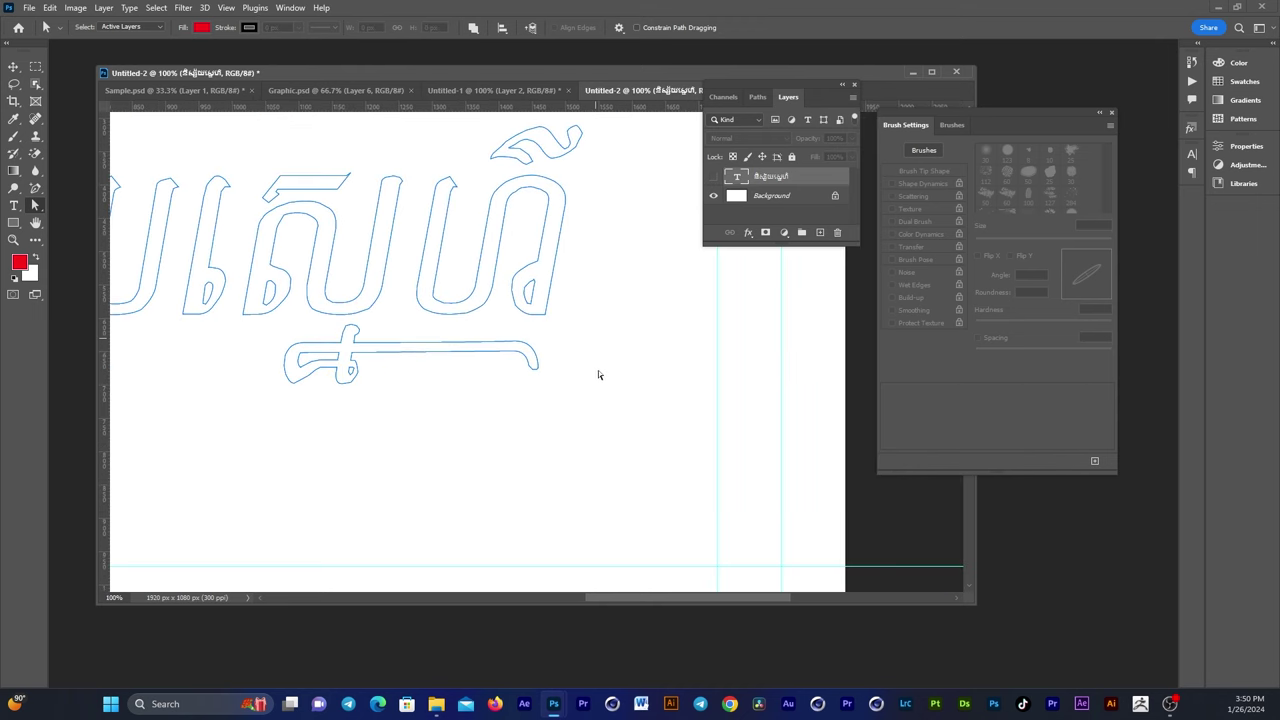
drag(529, 347, 391, 289)
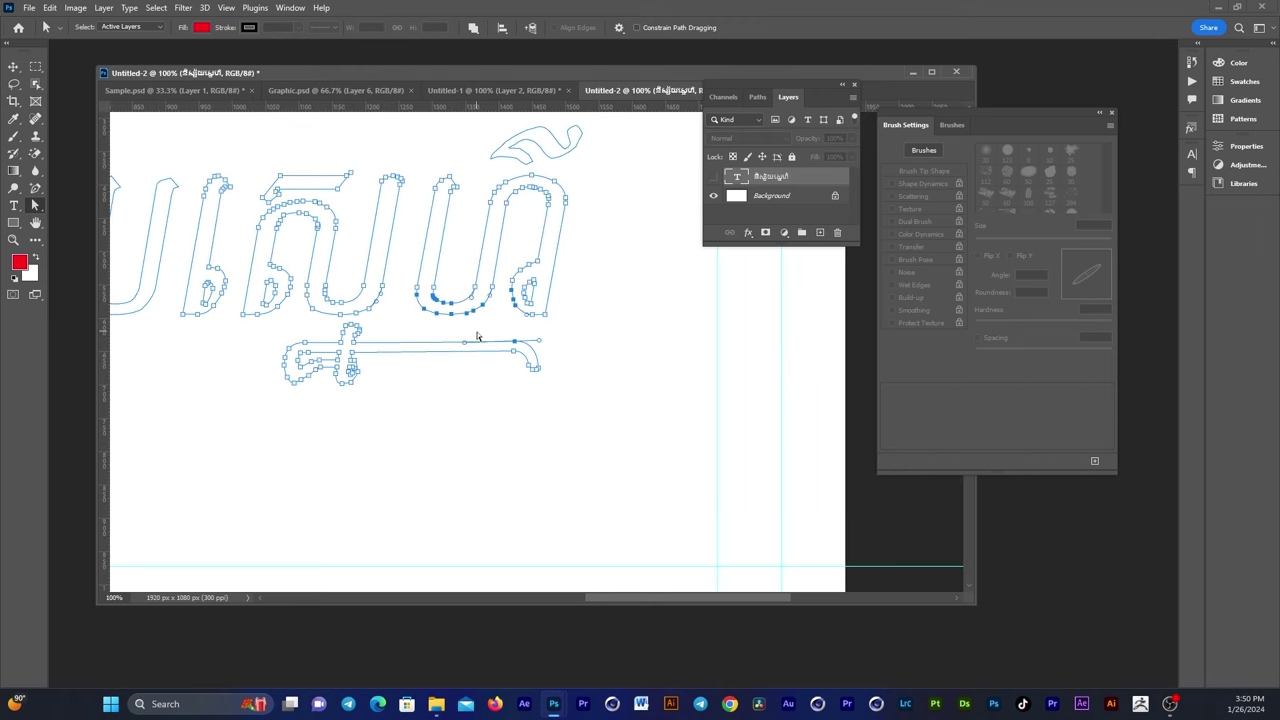
scroll(470, 330, down, 1)
scroll(466, 323, down, 1)
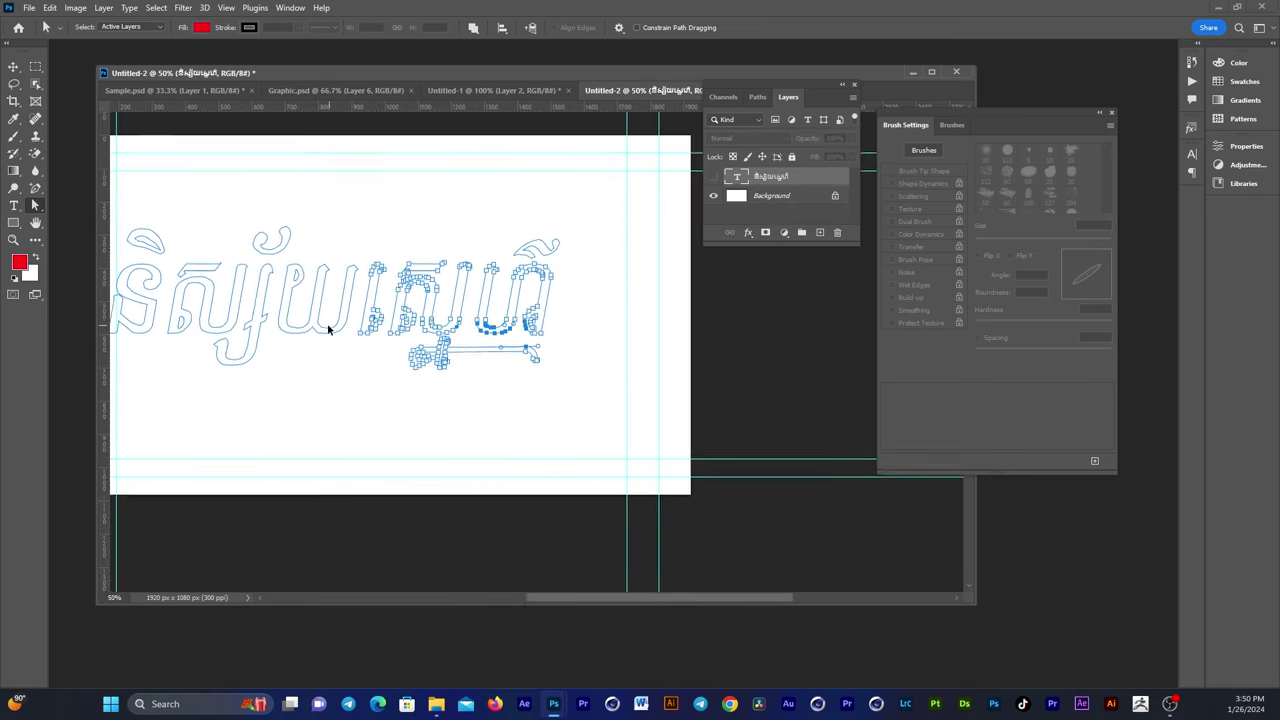
scroll(327, 323, down, 1)
scroll(325, 330, up, 2)
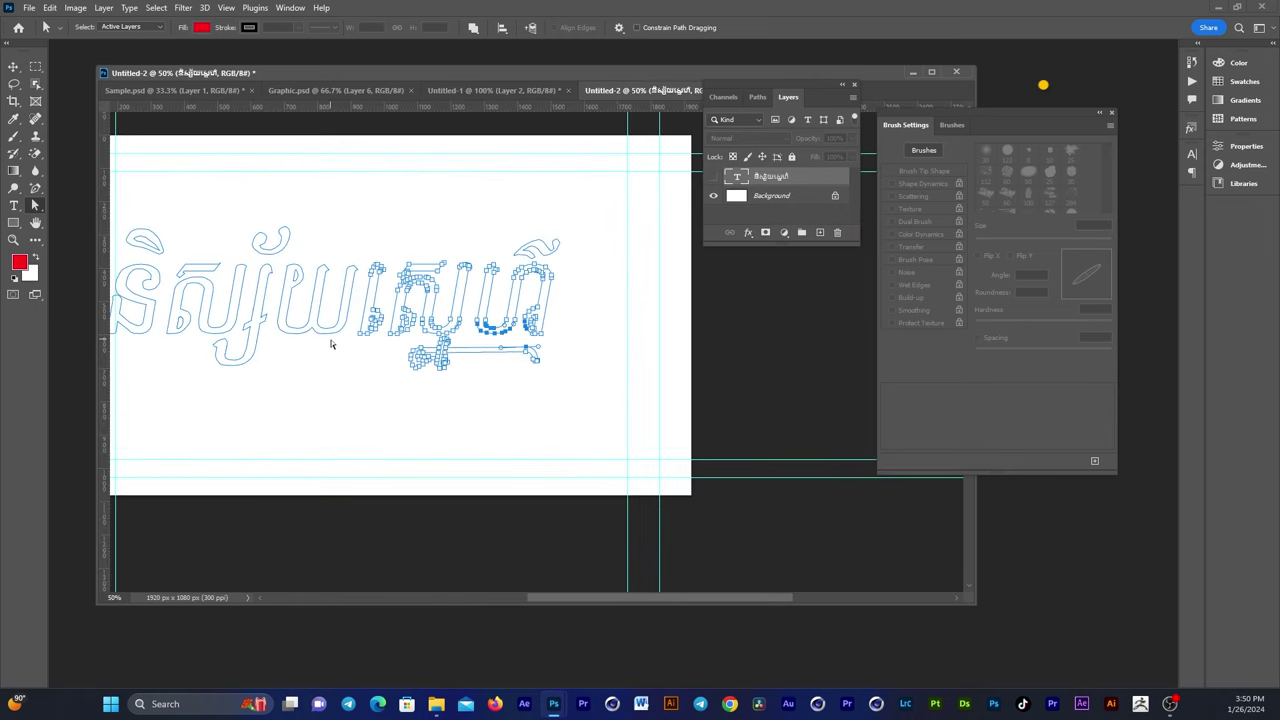
scroll(330, 340, down, 1)
scroll(281, 302, up, 1)
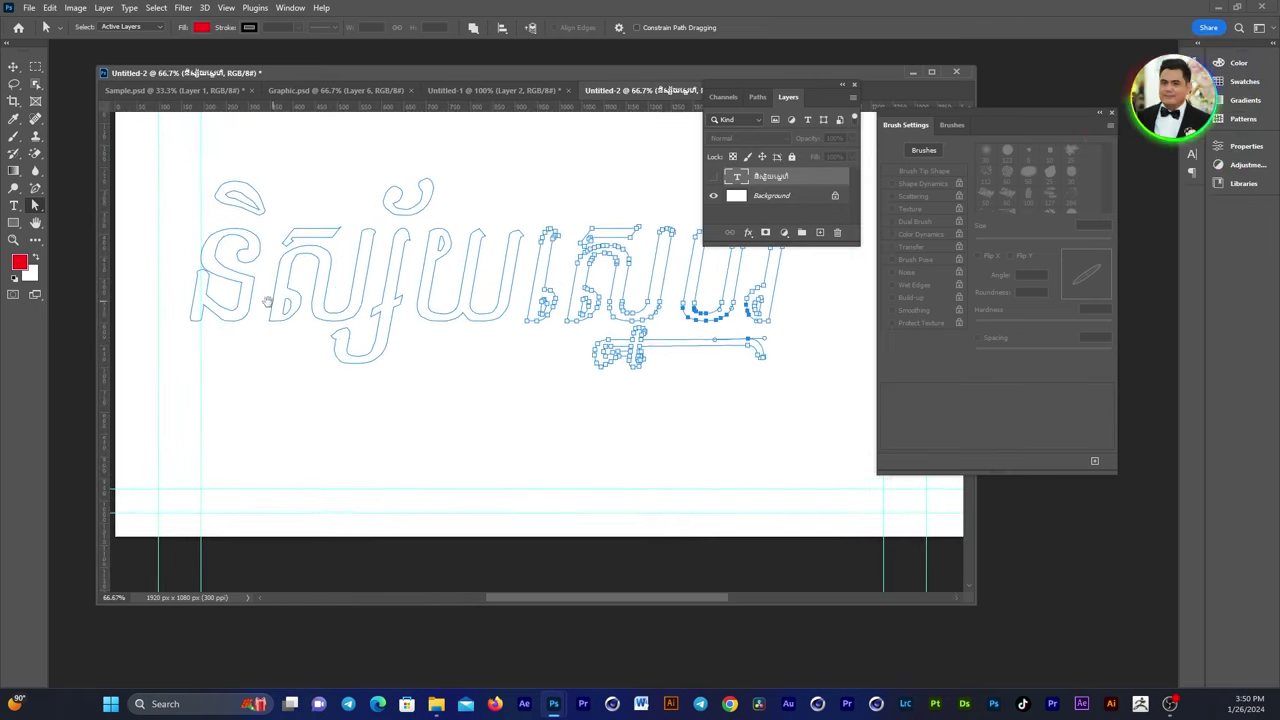
scroll(203, 313, up, 1)
click(210, 308)
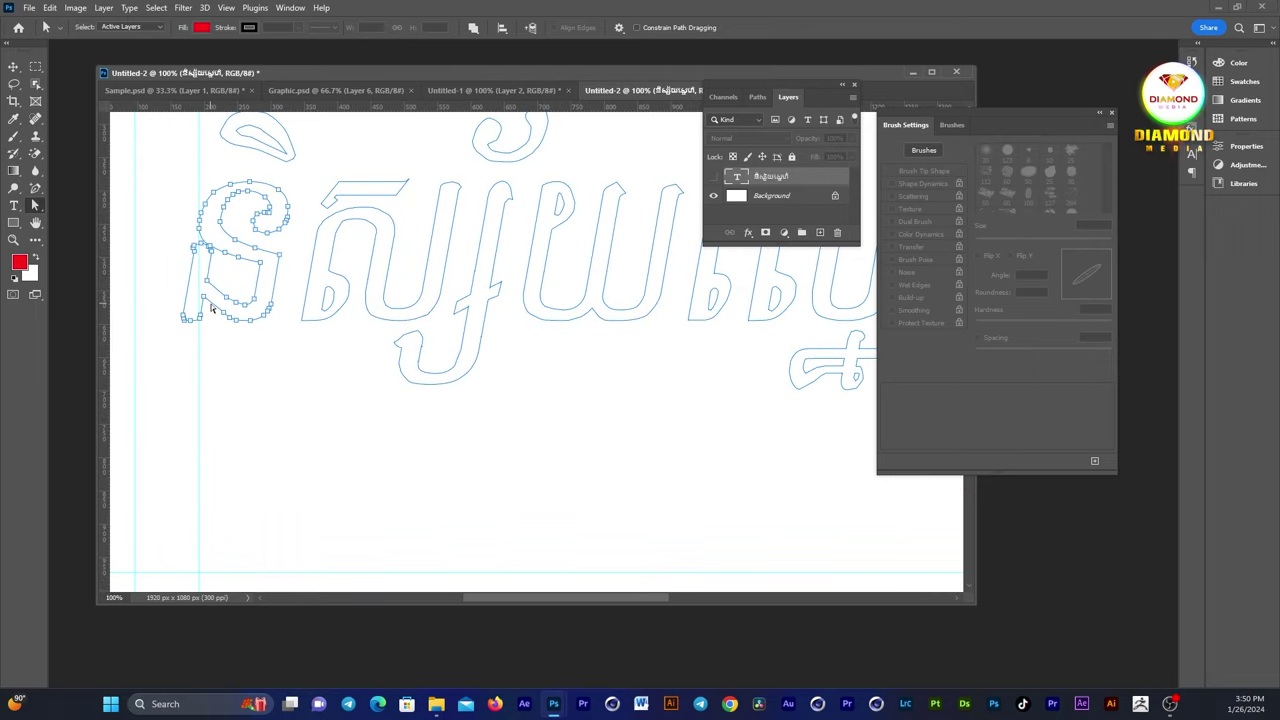
drag(157, 367, 206, 310)
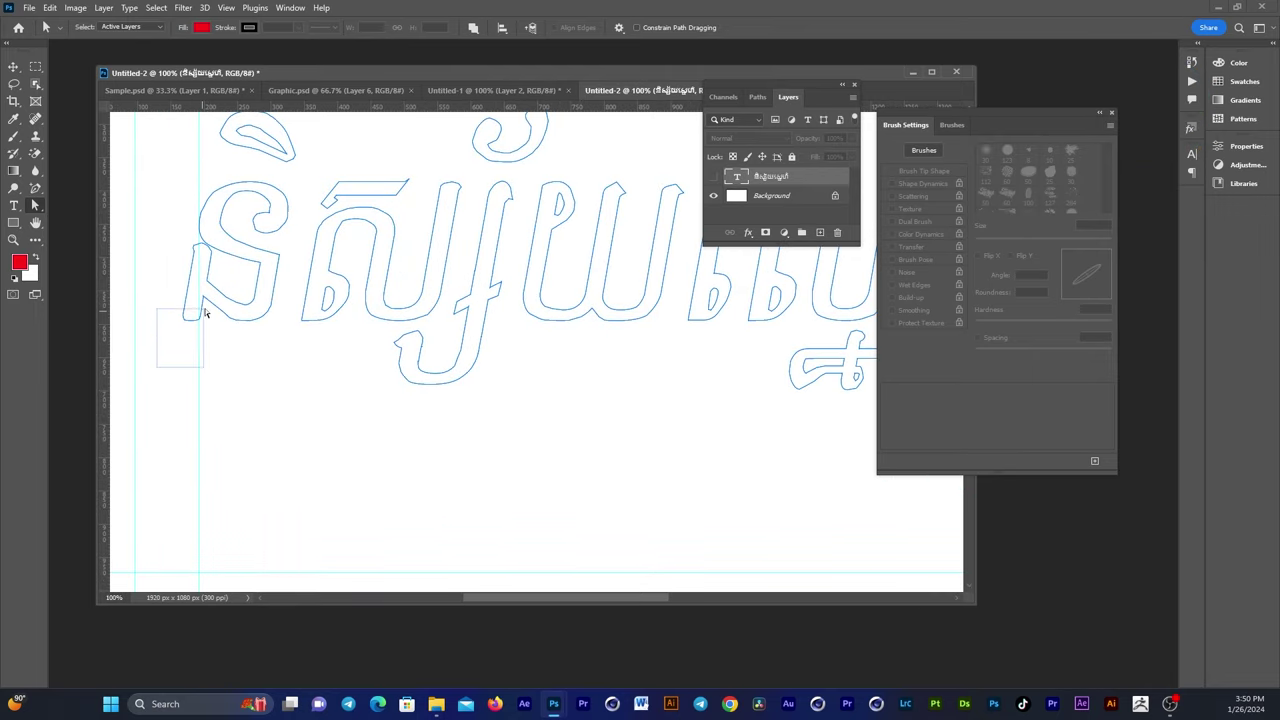
key(ctrl+t)
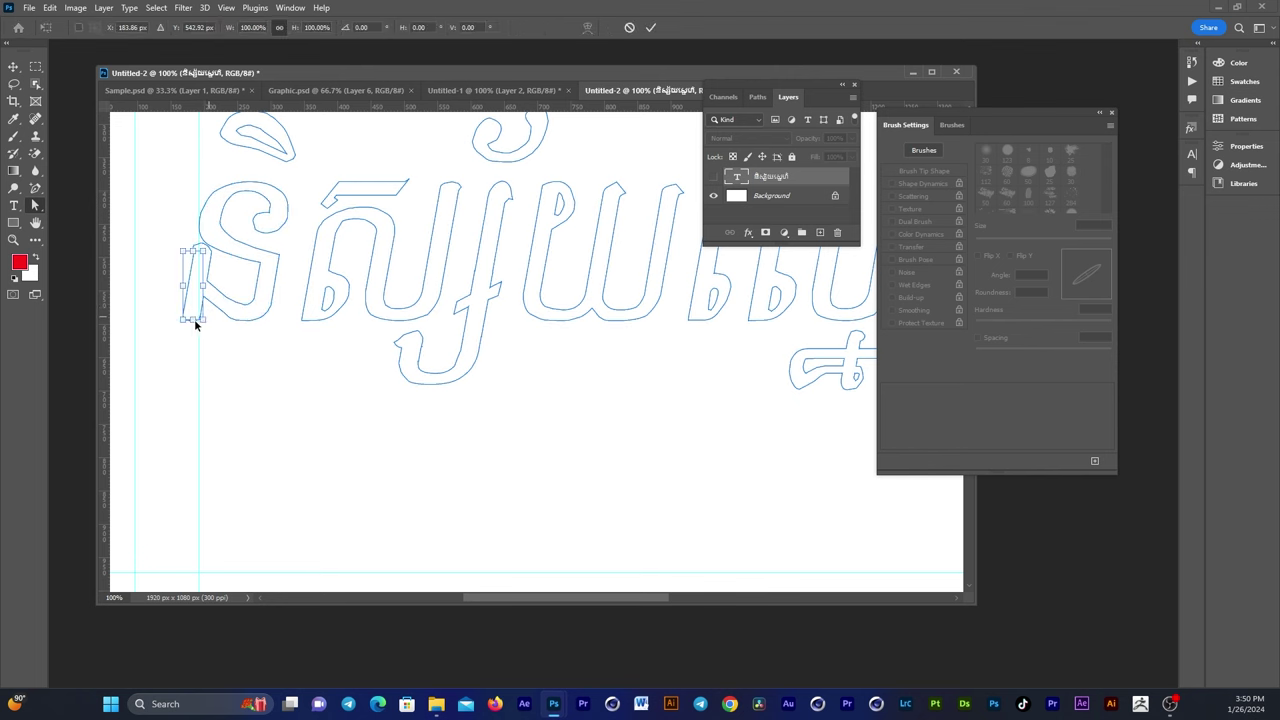
mouse_move(199, 298)
mouse_down()
mouse_move(172, 440)
mouse_move(175, 398)
mouse_up()
key(Return)
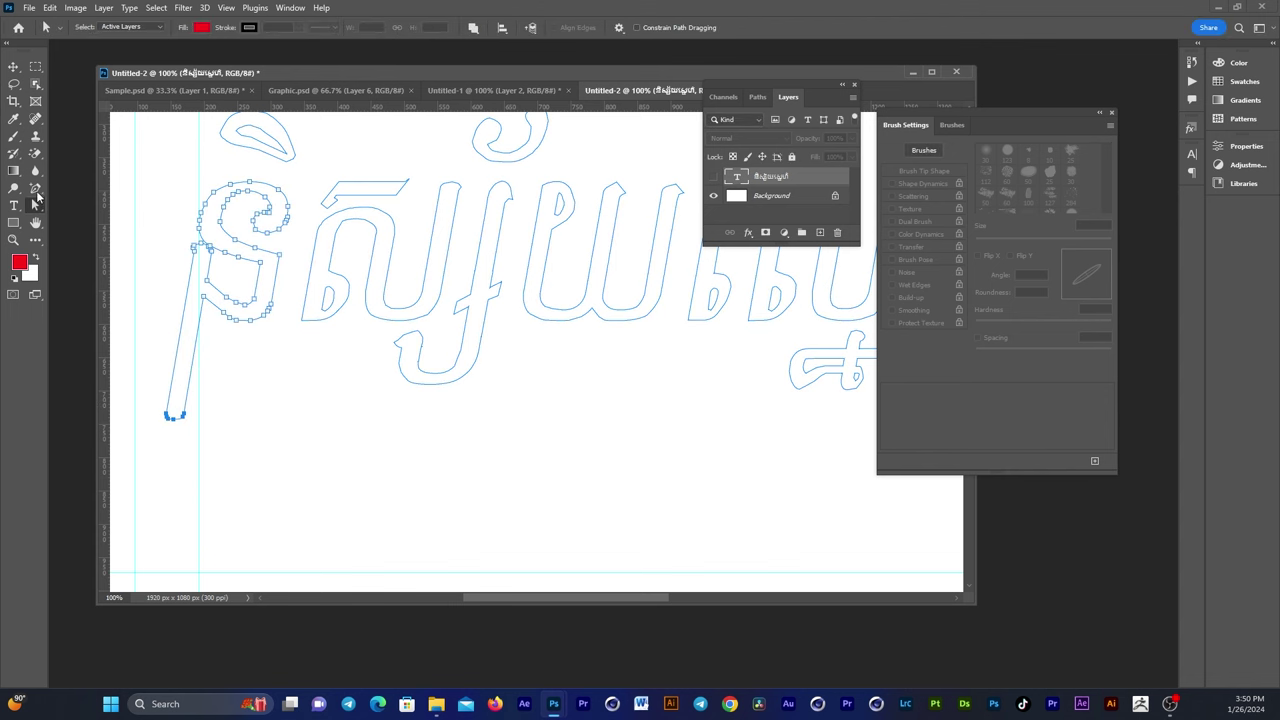
- Add an anchor up the stem and rotate its tip into a leftward hook
click(36, 191)
click(172, 381)
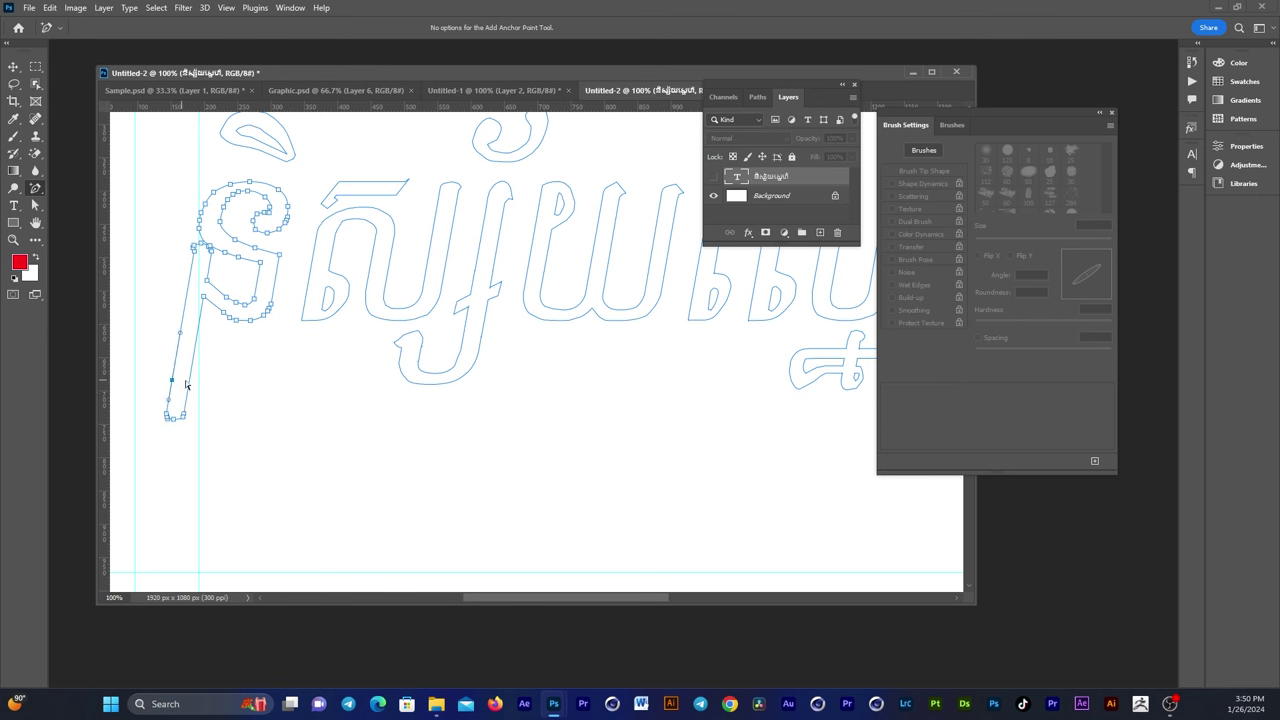
click(38, 206)
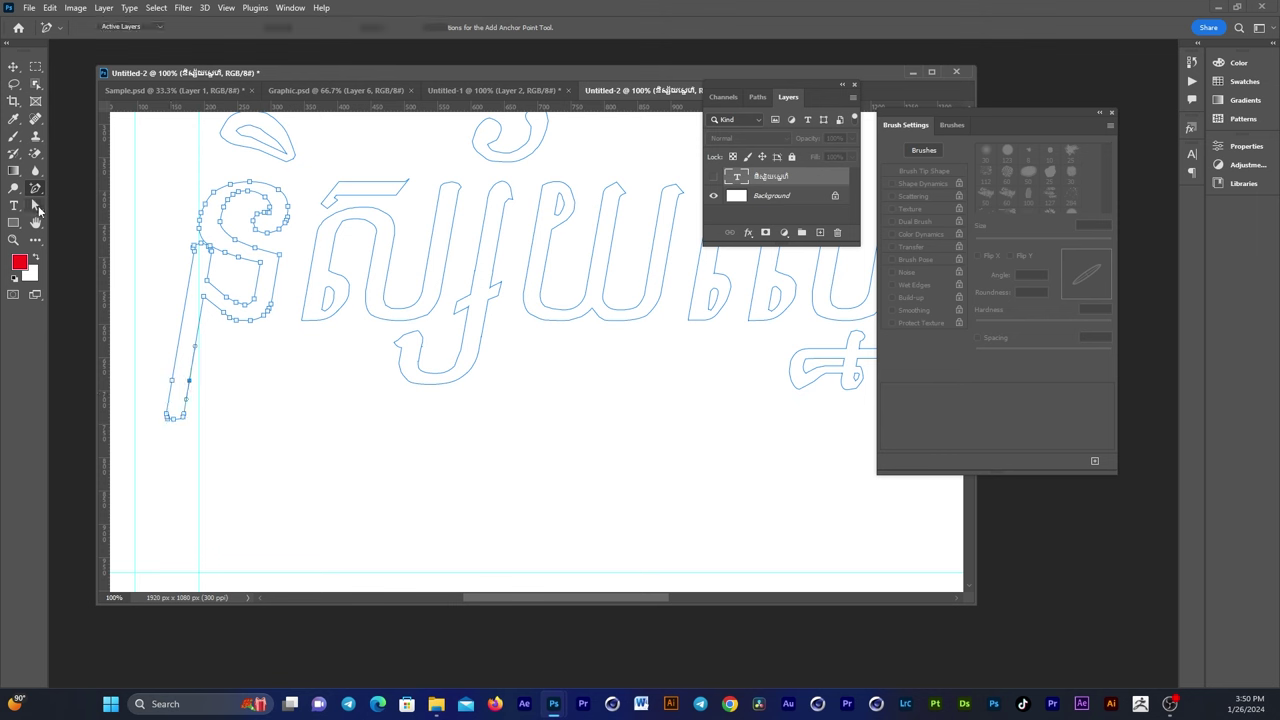
drag(139, 453, 200, 397)
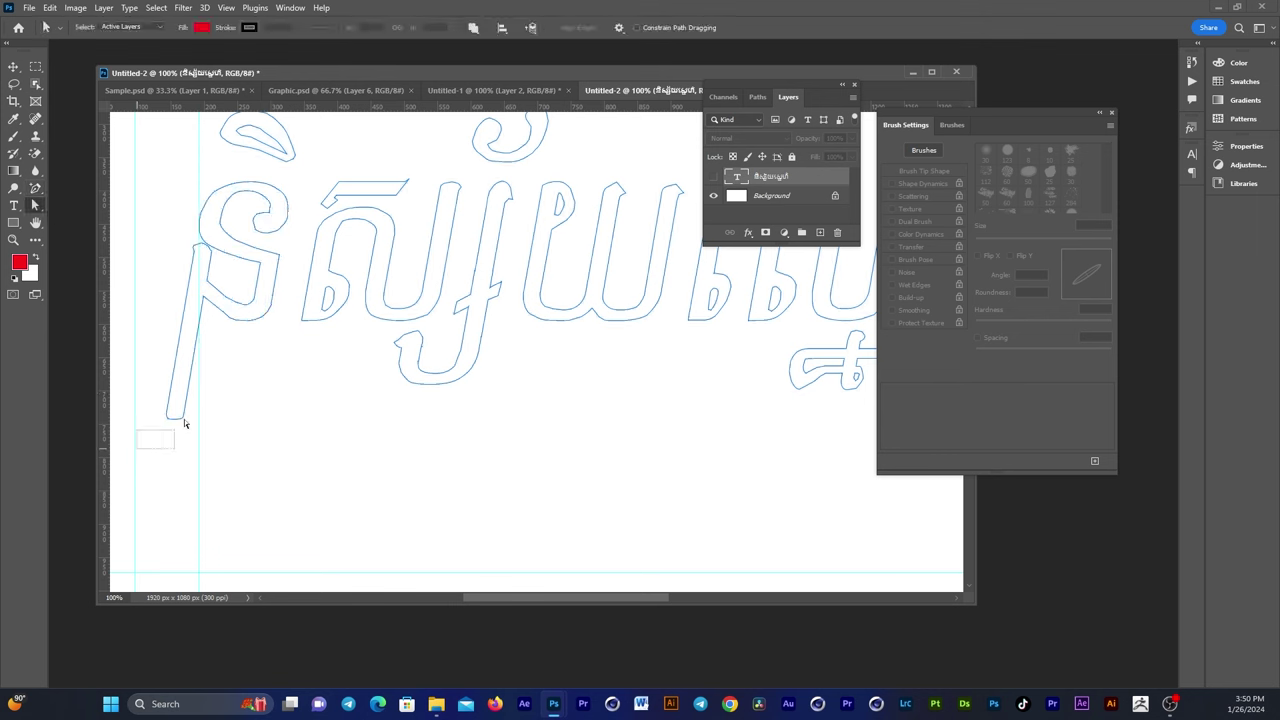
click(195, 403)
key(ctrl+t)
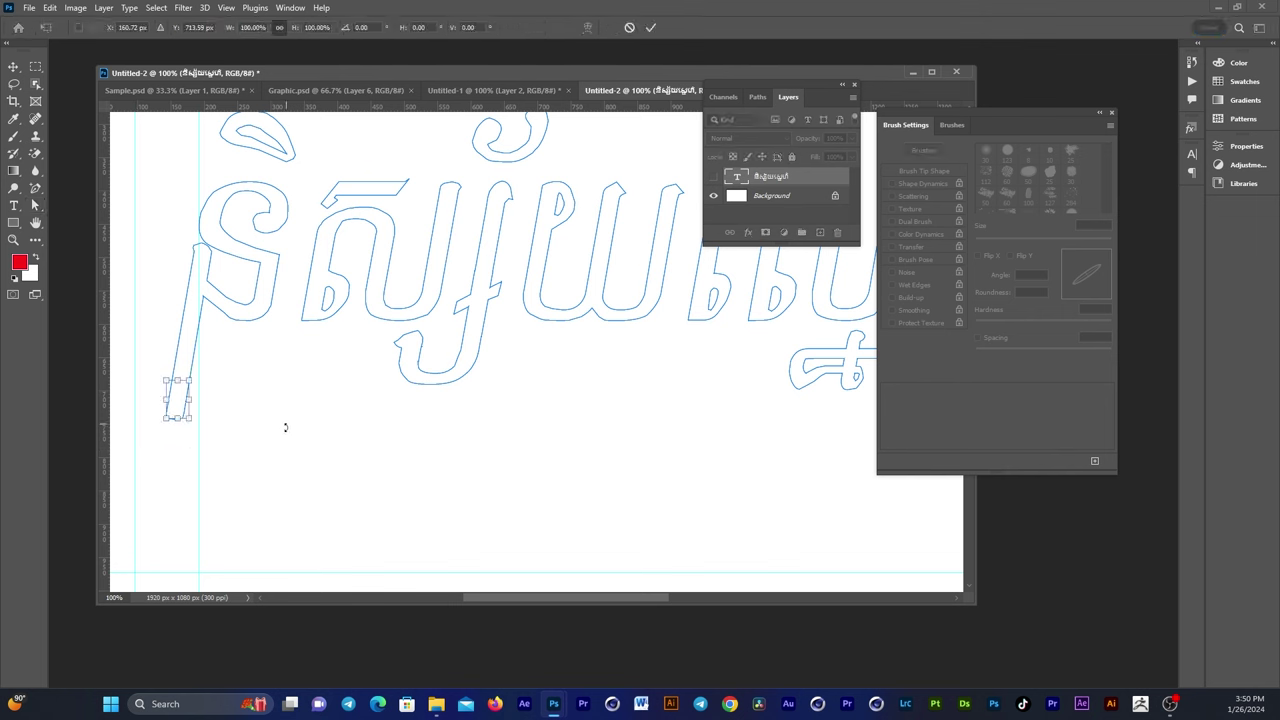
drag(283, 426, 220, 448)
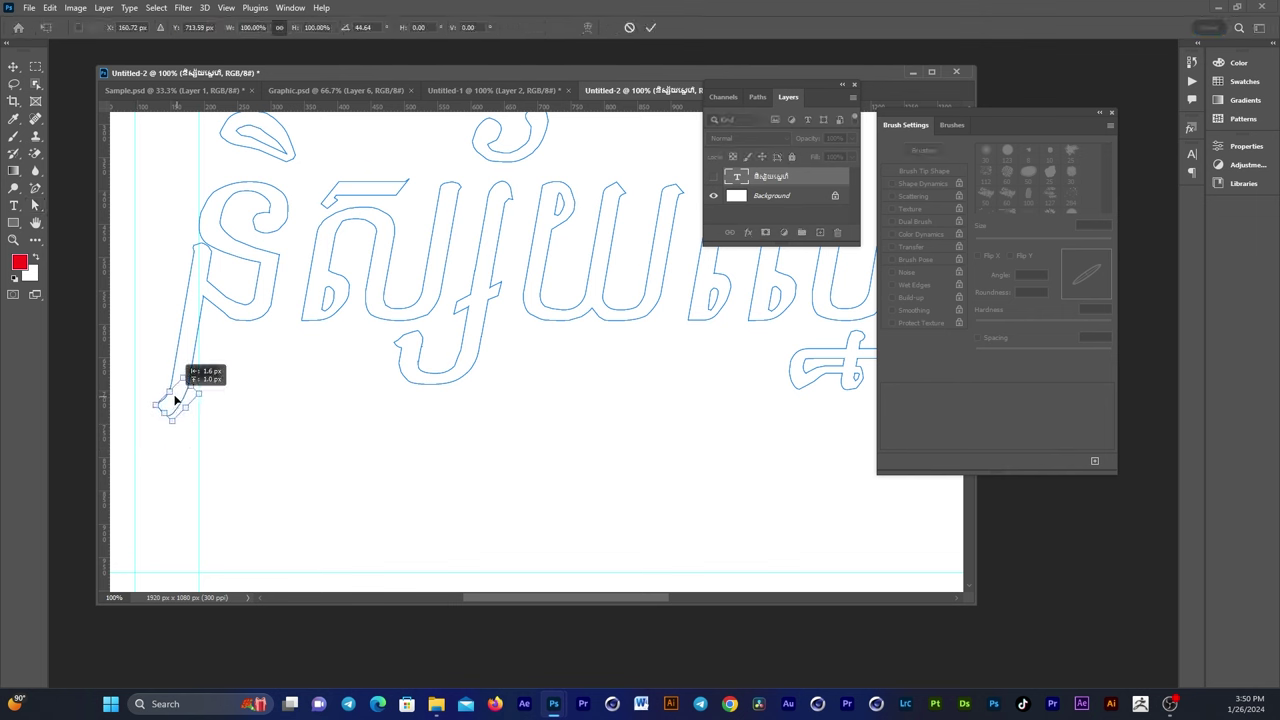
drag(173, 405, 163, 400)
mouse_move(240, 400)
mouse_down()
mouse_move(215, 440)
mouse_move(179, 434)
mouse_move(190, 392)
mouse_up()
key(Return)
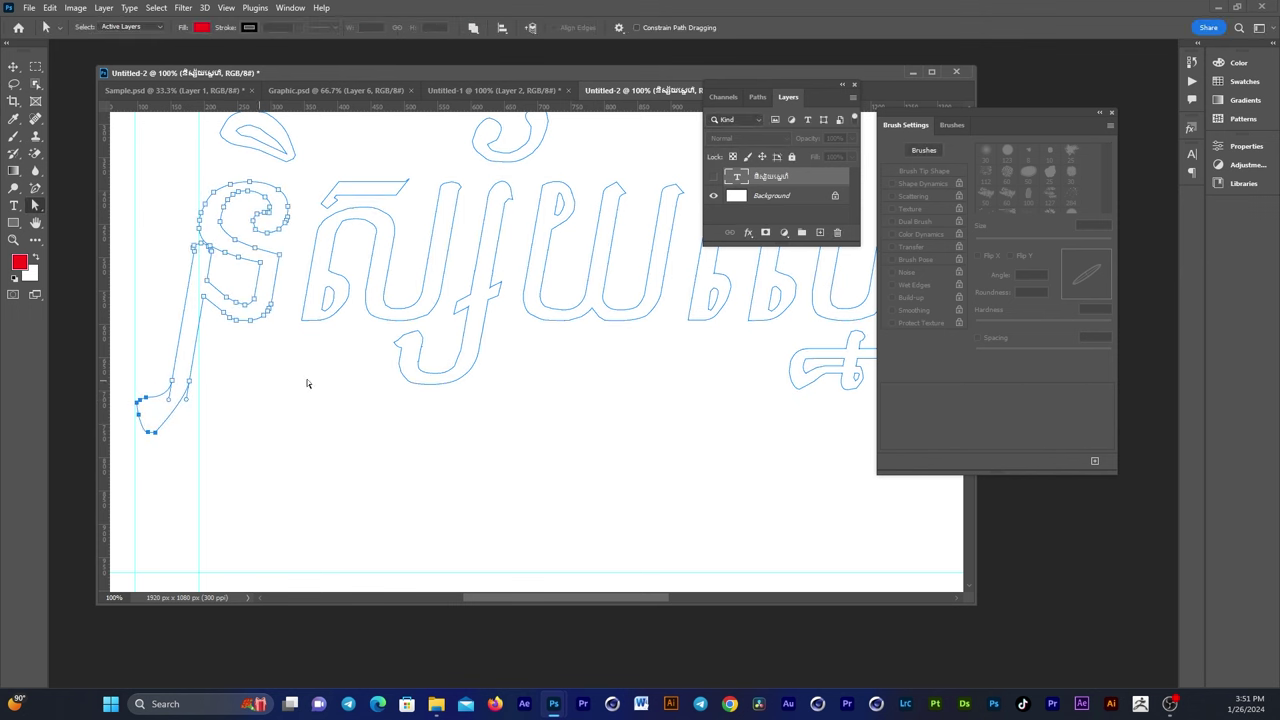
alt+click(336, 369)
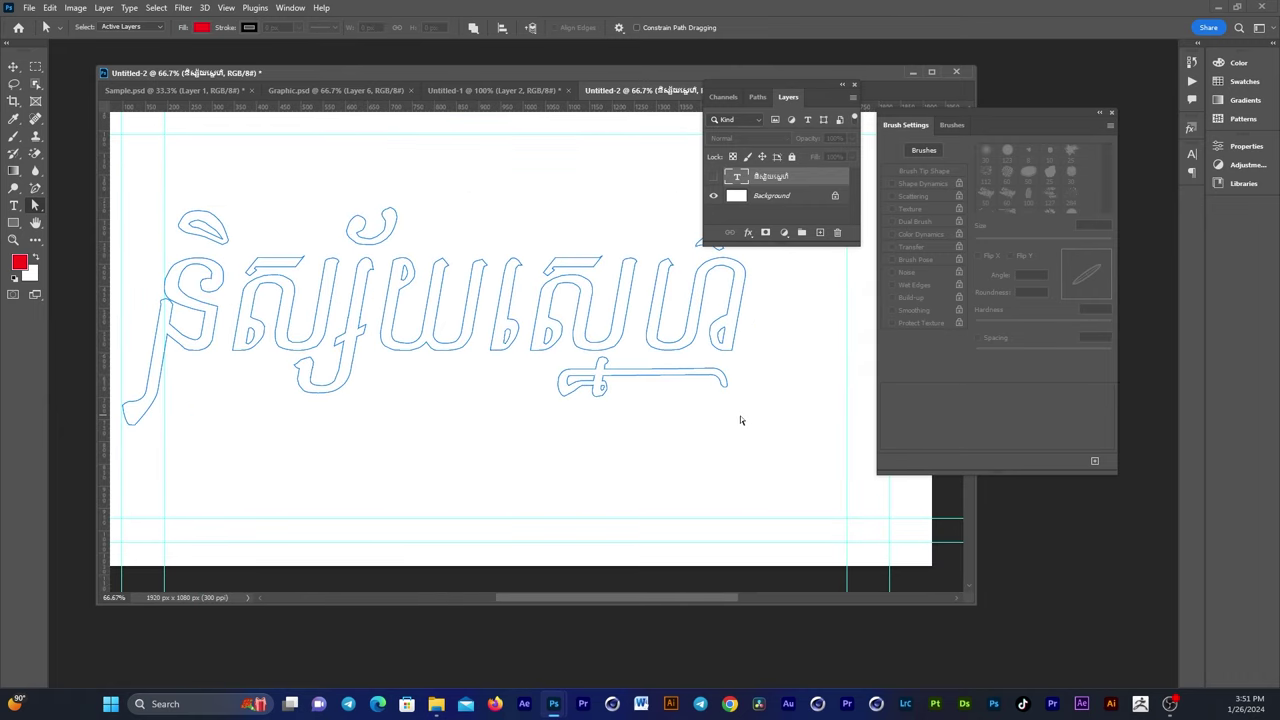
- Zoom out to 50% and add empty Layer 1 above the Khmer text layer
alt+click(638, 396)
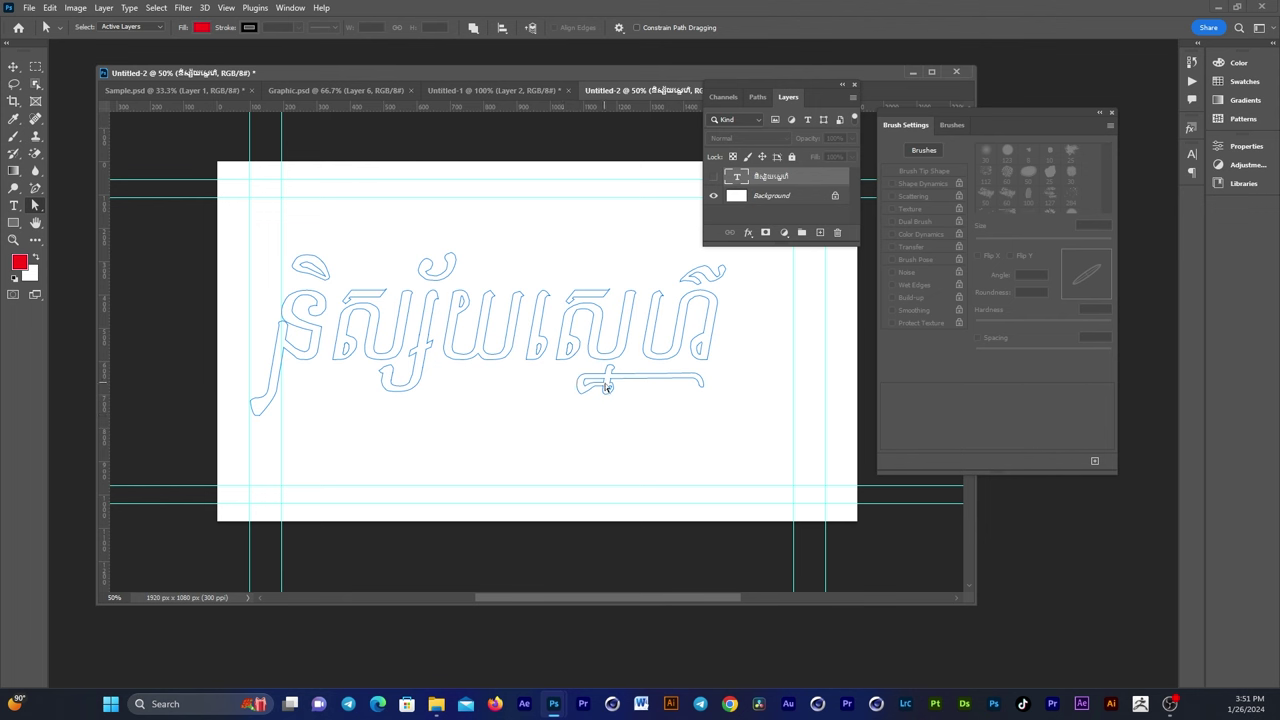
click(819, 233)
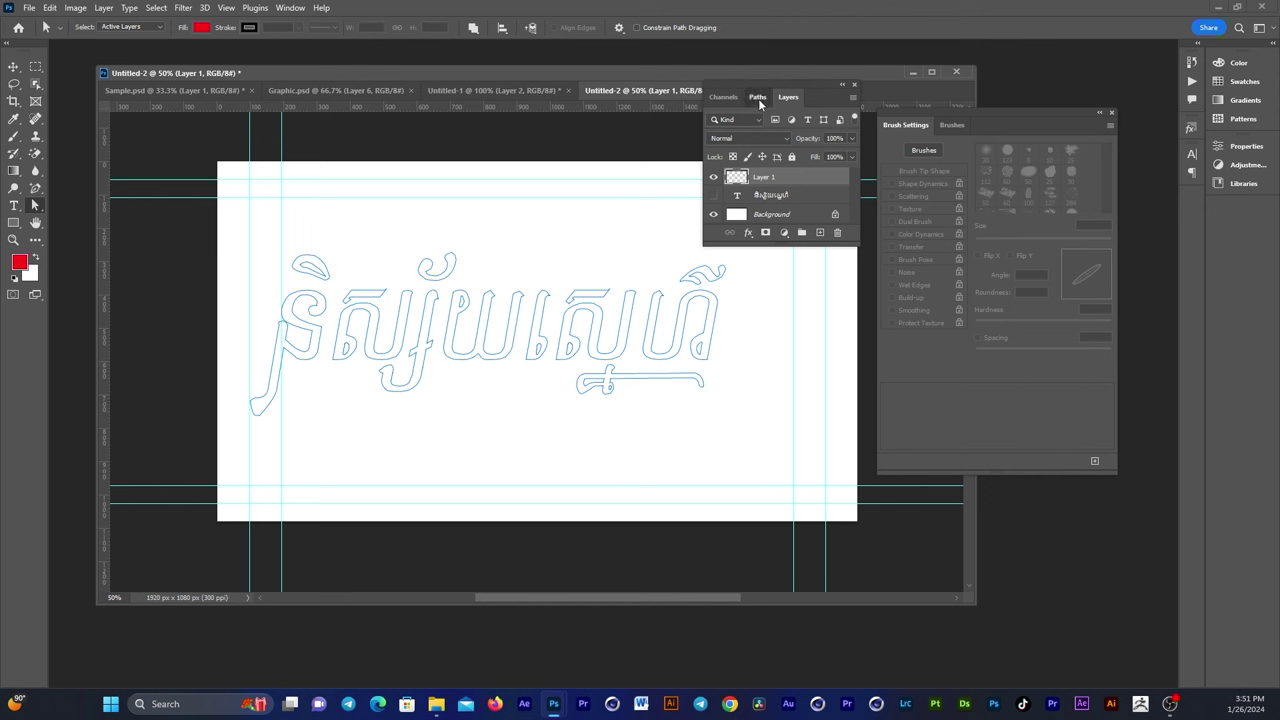
- Set the foreground colour to magenta #ff00ae and fill the Work Path on Layer 1
click(758, 97)
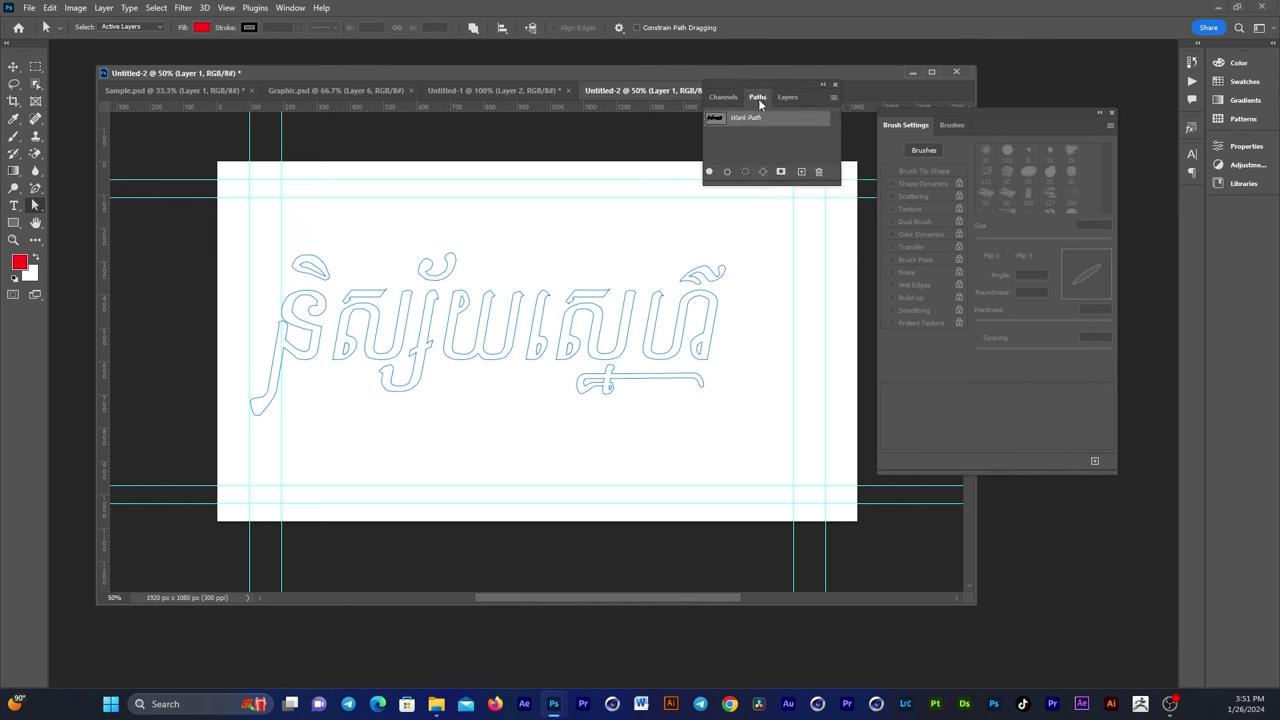
click(789, 99)
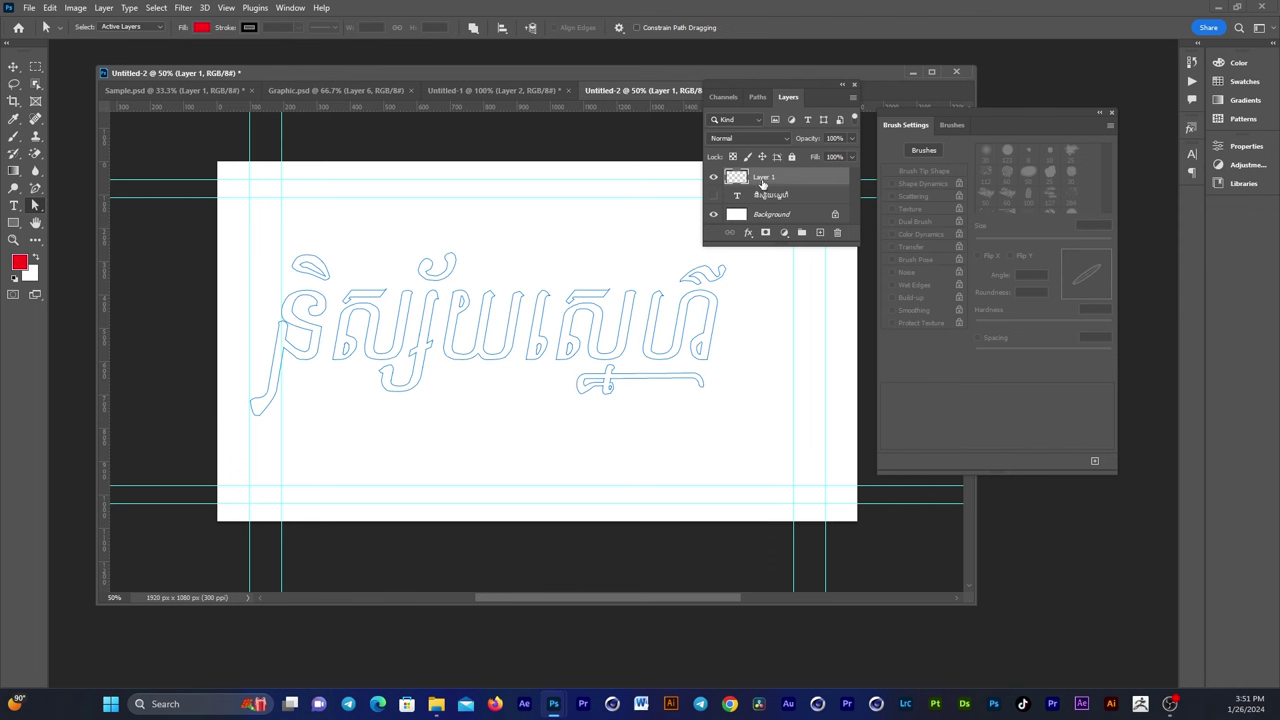
click(758, 97)
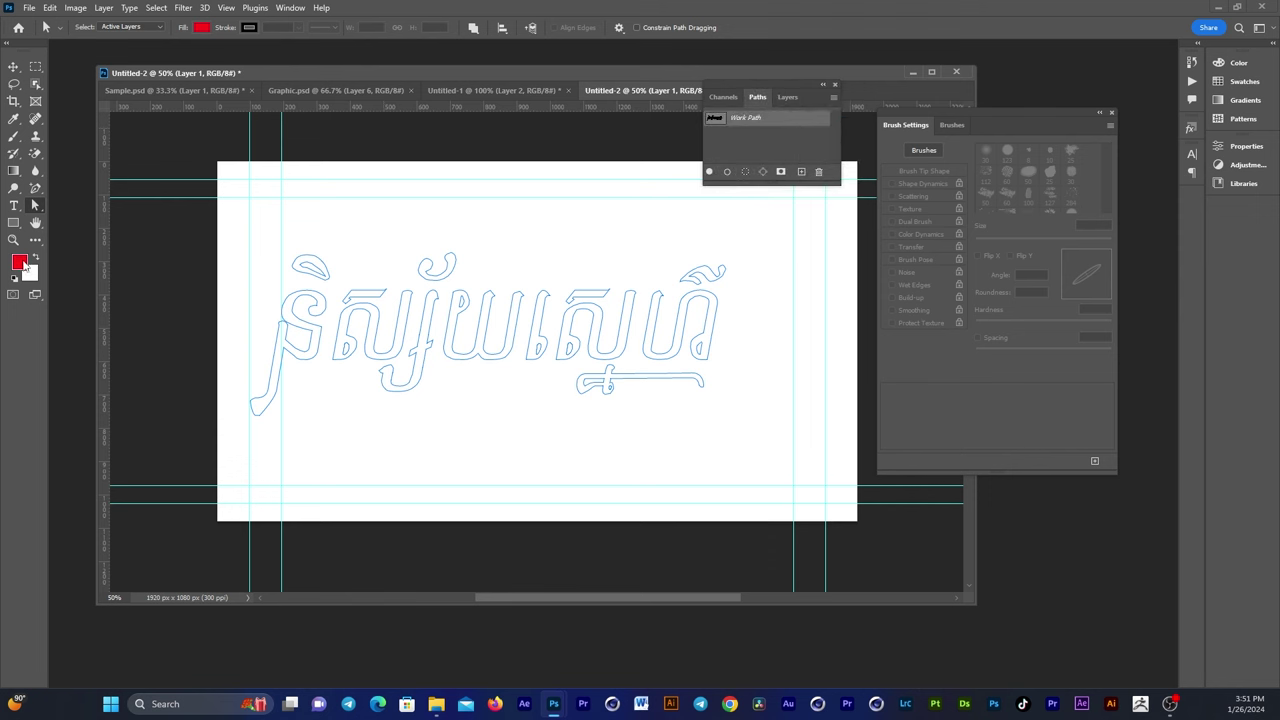
click(20, 263)
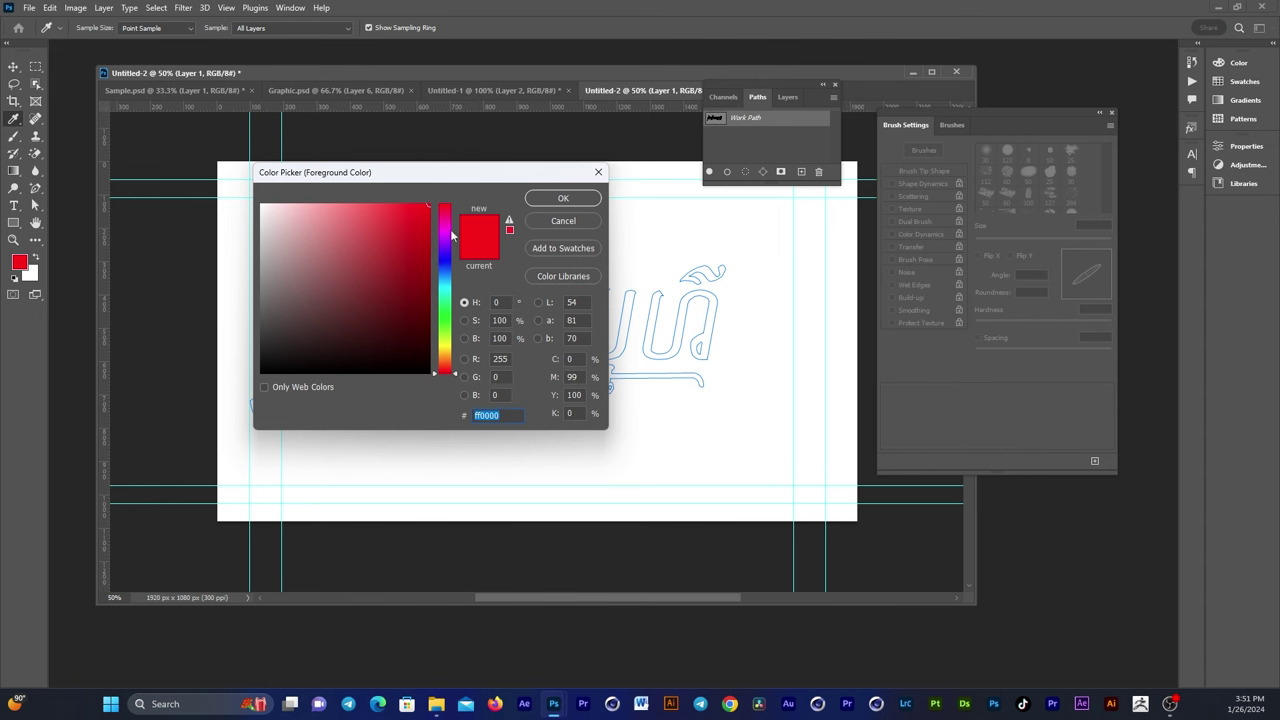
drag(450, 236, 457, 222)
click(563, 198)
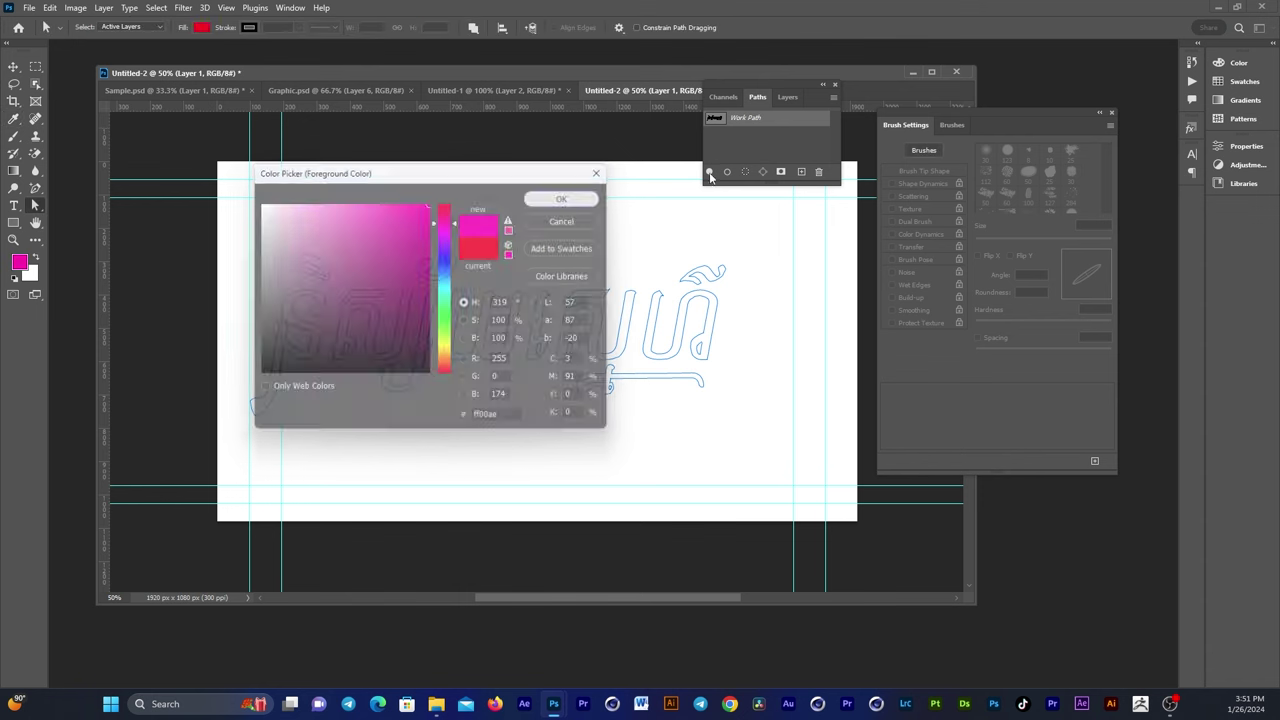
click(709, 172)
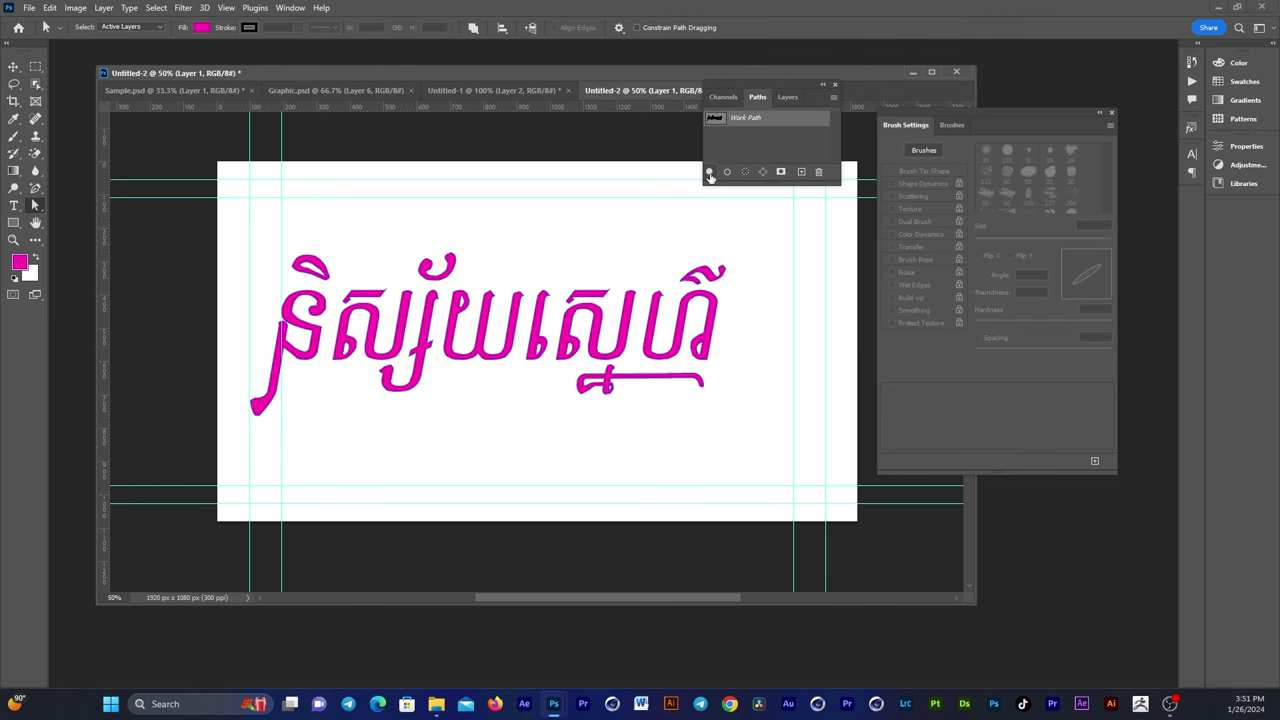
- Drag the magenta lettering on Layer 1 lower with the Move tool (V)
key(v)
mouse_move(433, 321)
mouse_down()
mouse_move(465, 291)
mouse_move(574, 364)
mouse_move(567, 300)
mouse_up()
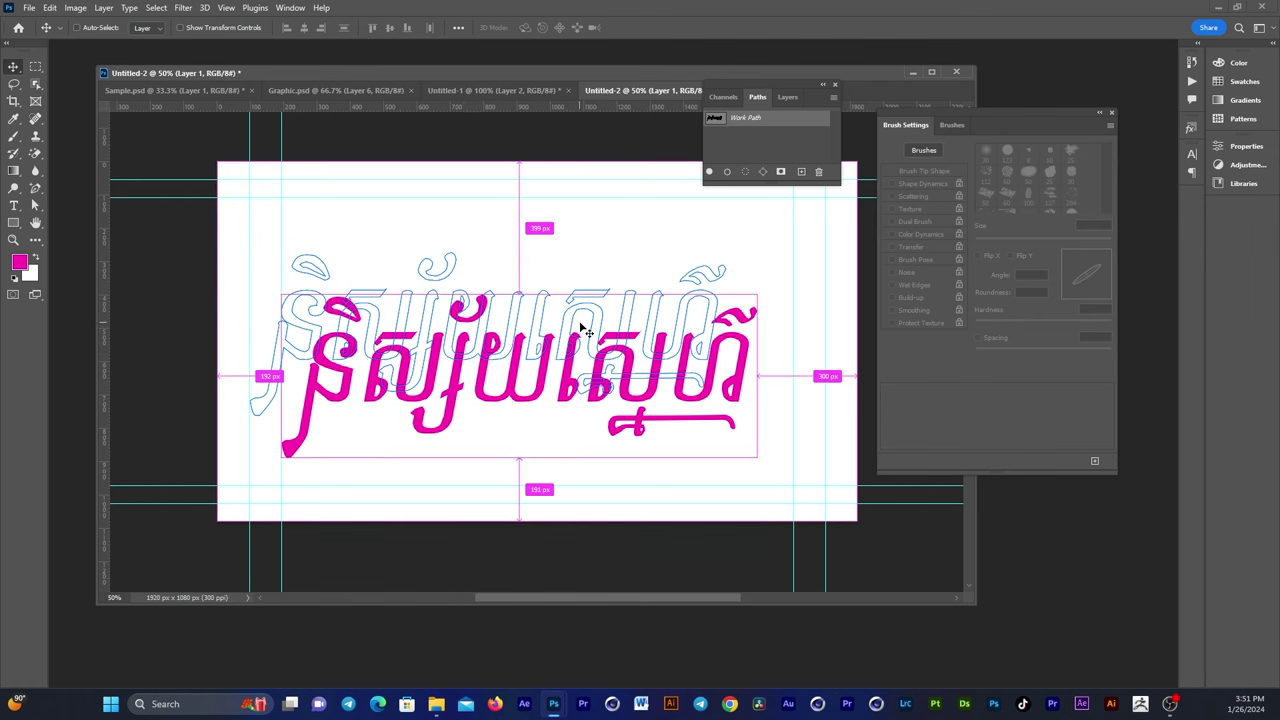